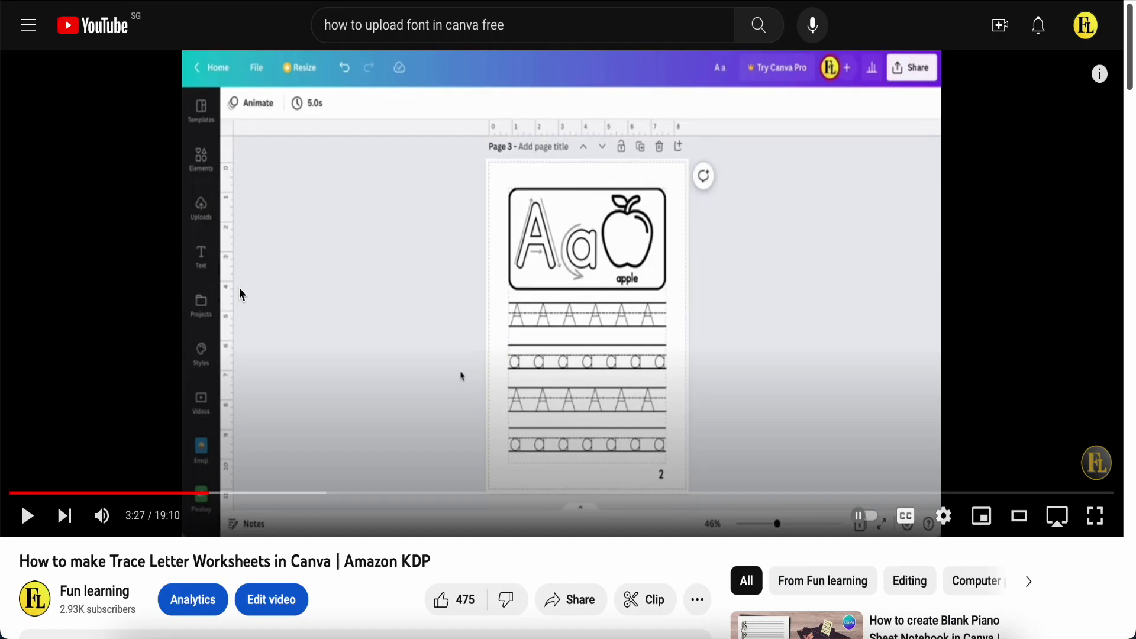
# Step: Read through the viewer comments under the Trace Letter Worksheets video on YouTube
pyautogui.scroll(-4, 258, 320)
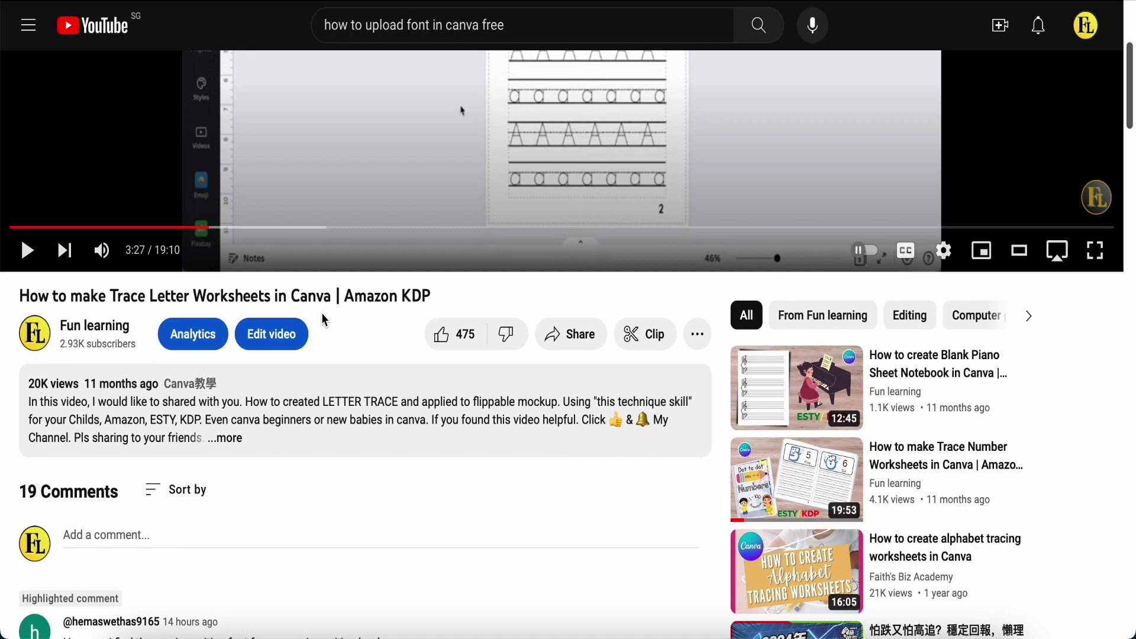
pyautogui.scroll(-5, 283, 426)
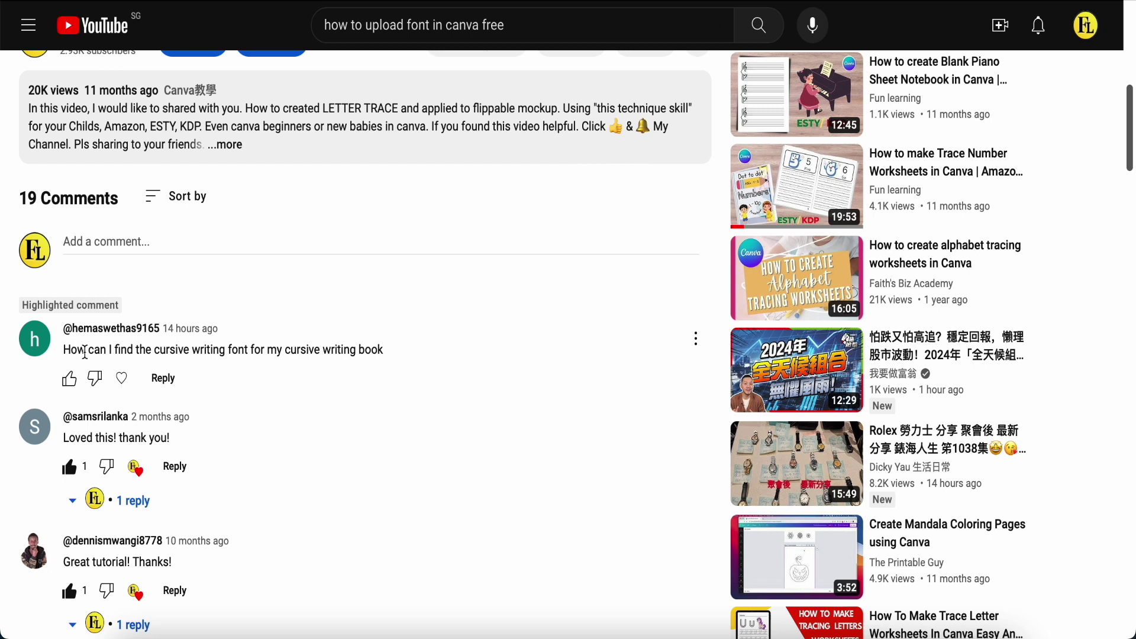
pyautogui.scroll(-7, 145, 351)
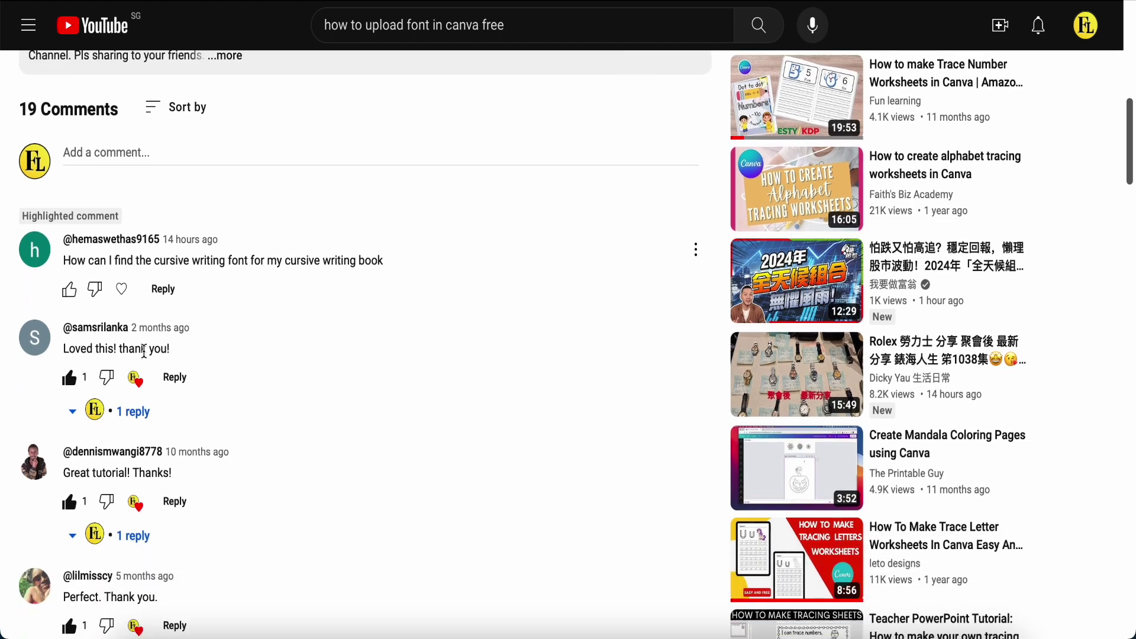
pyautogui.scroll(-3, 144, 358)
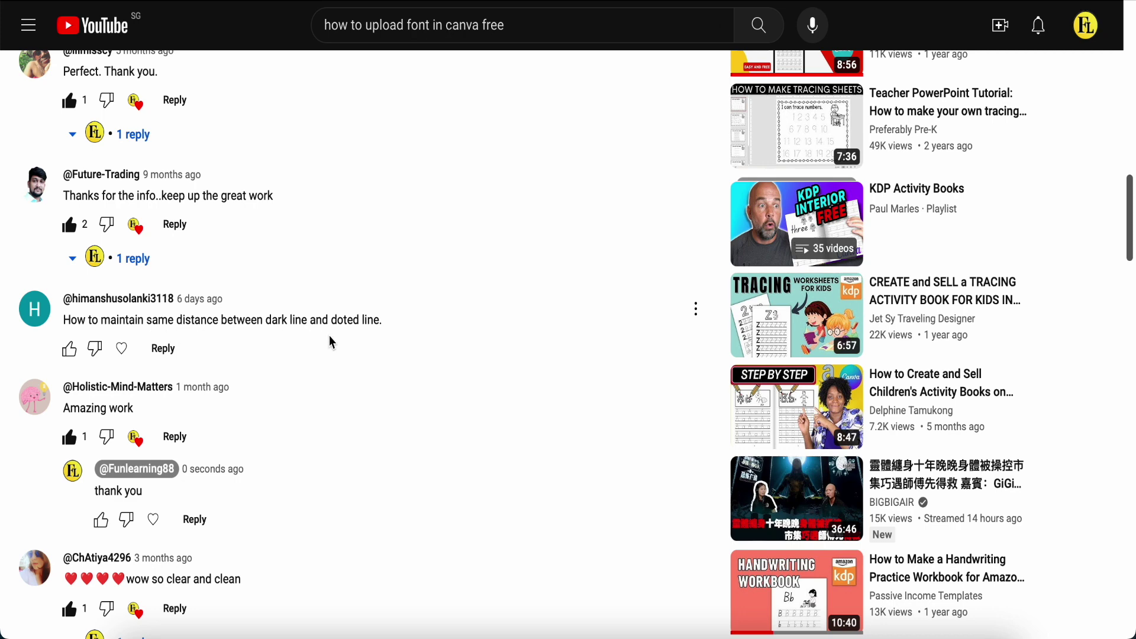
pyautogui.scroll(-6, 296, 364)
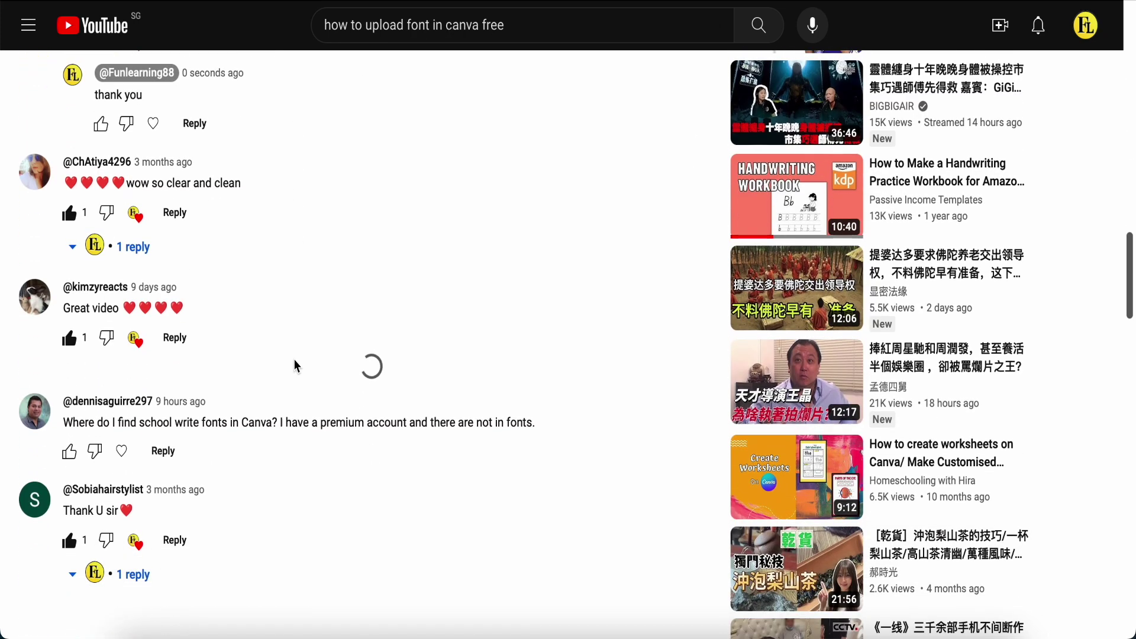
pyautogui.scroll(-1, 296, 364)
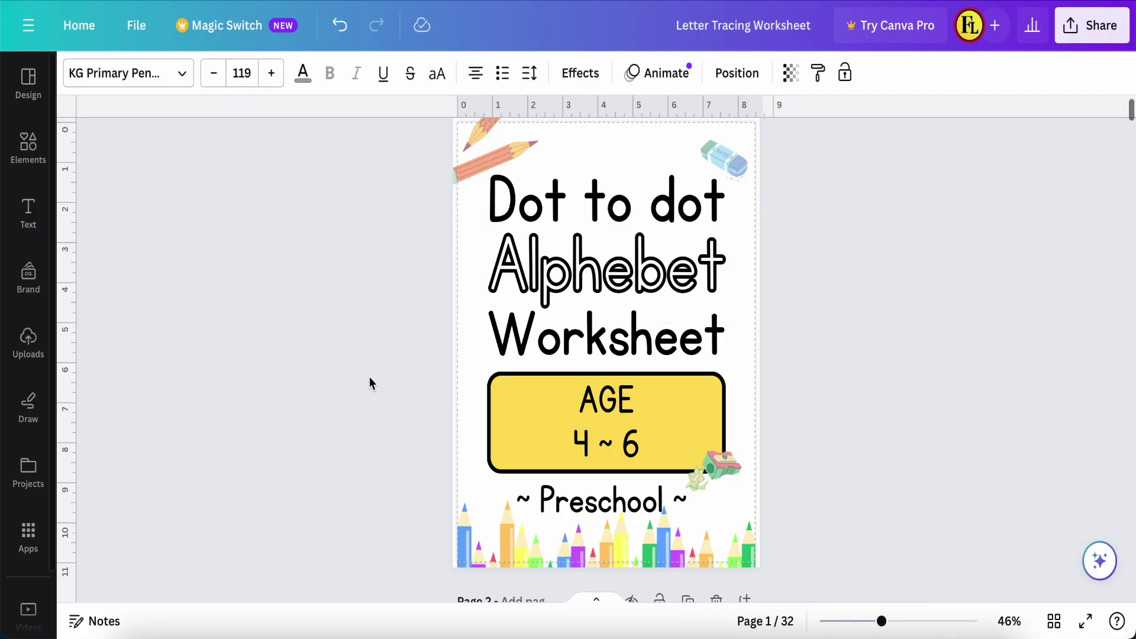
# Step: Switch to Canva and look through the Letter Tracing Worksheet design from the cover to the letter L page
pyautogui.scroll(-15, 396, 362)
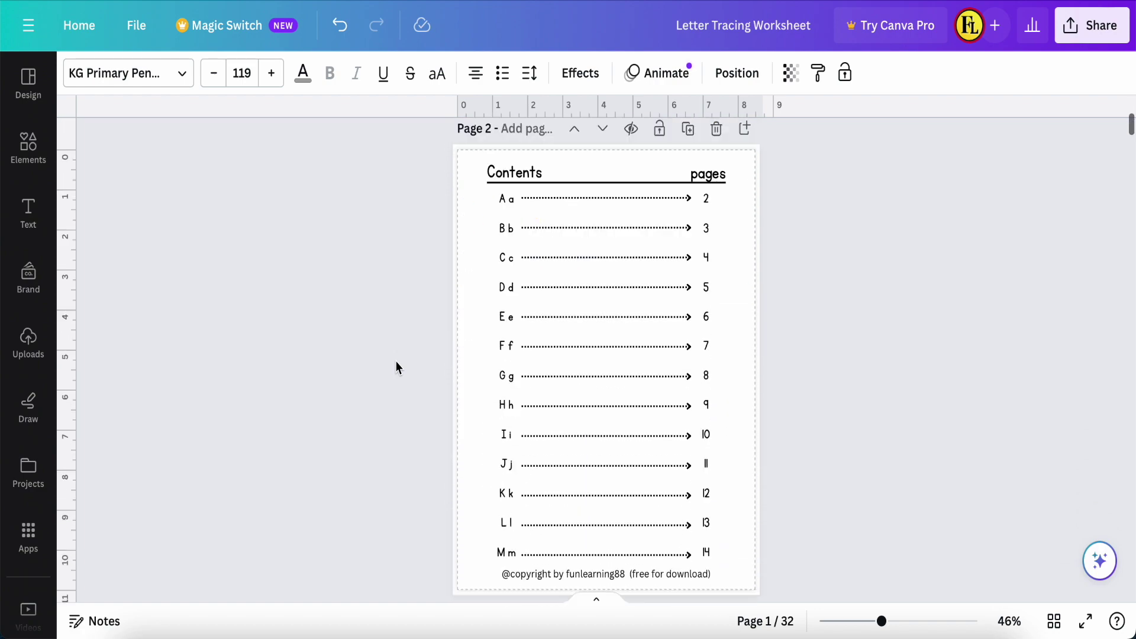
pyautogui.scroll(-20, 396, 362)
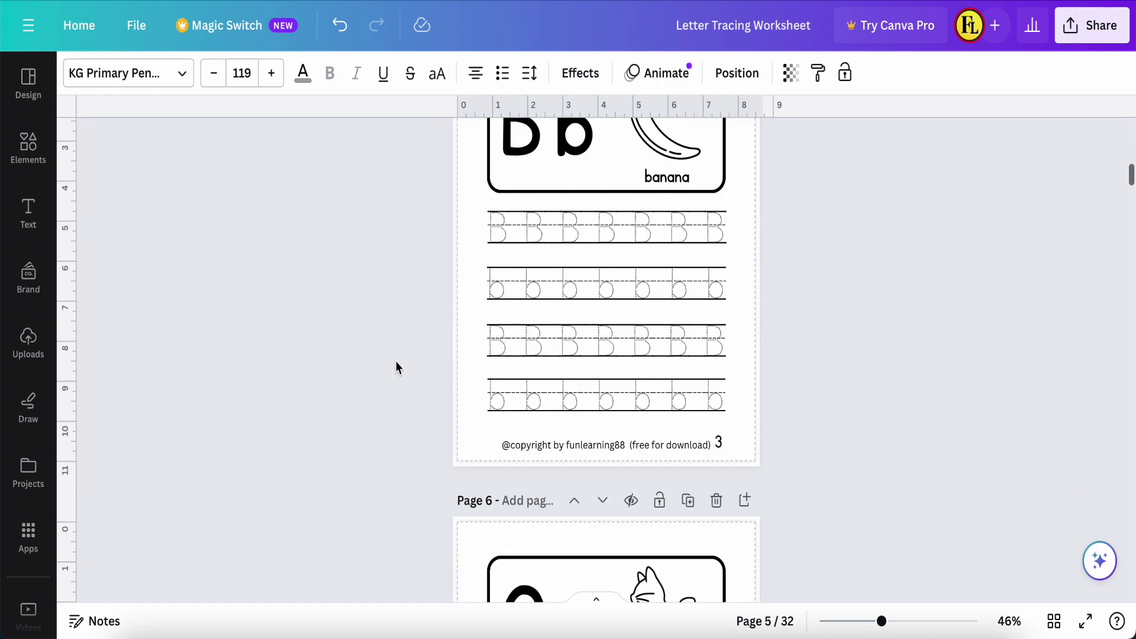
pyautogui.scroll(-20, 396, 362)
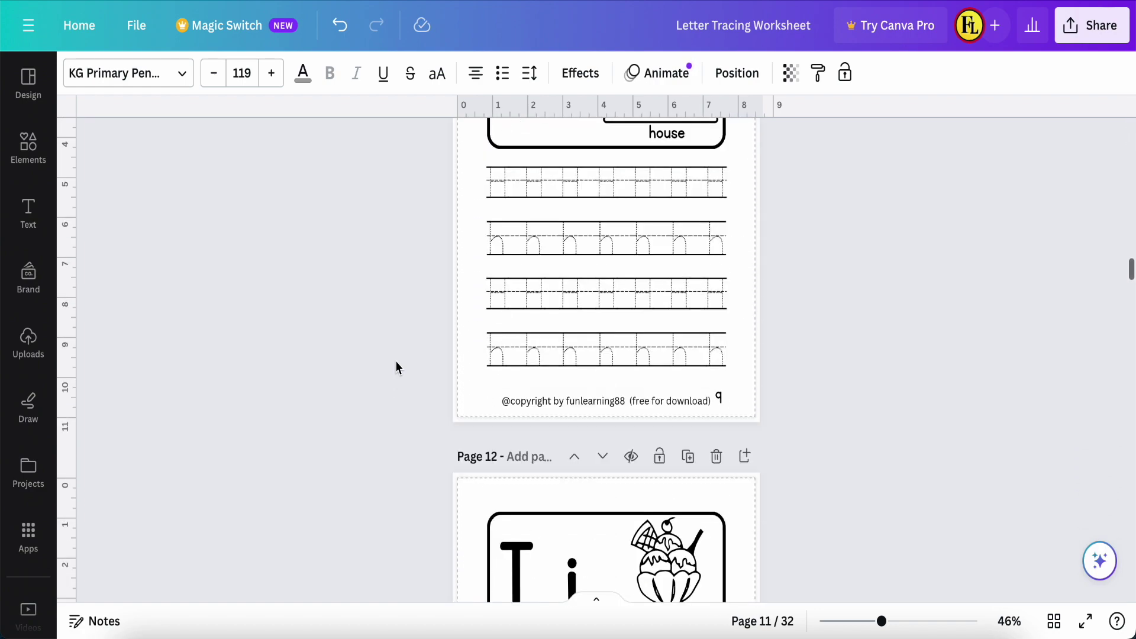
pyautogui.scroll(-5, 596, 283)
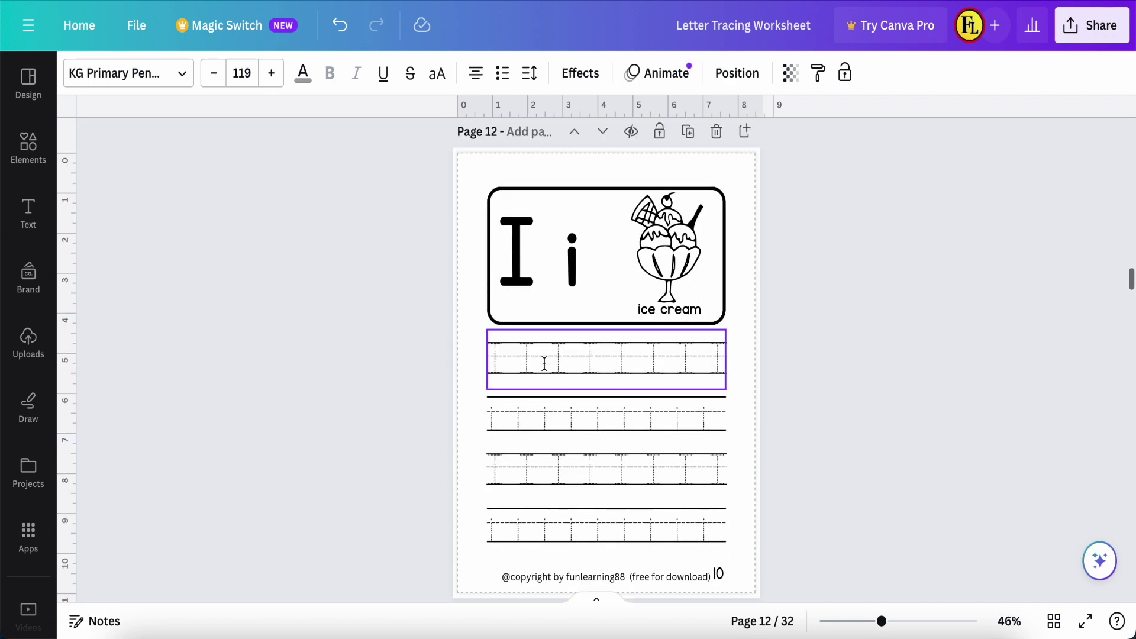
pyautogui.scroll(-8, 544, 364)
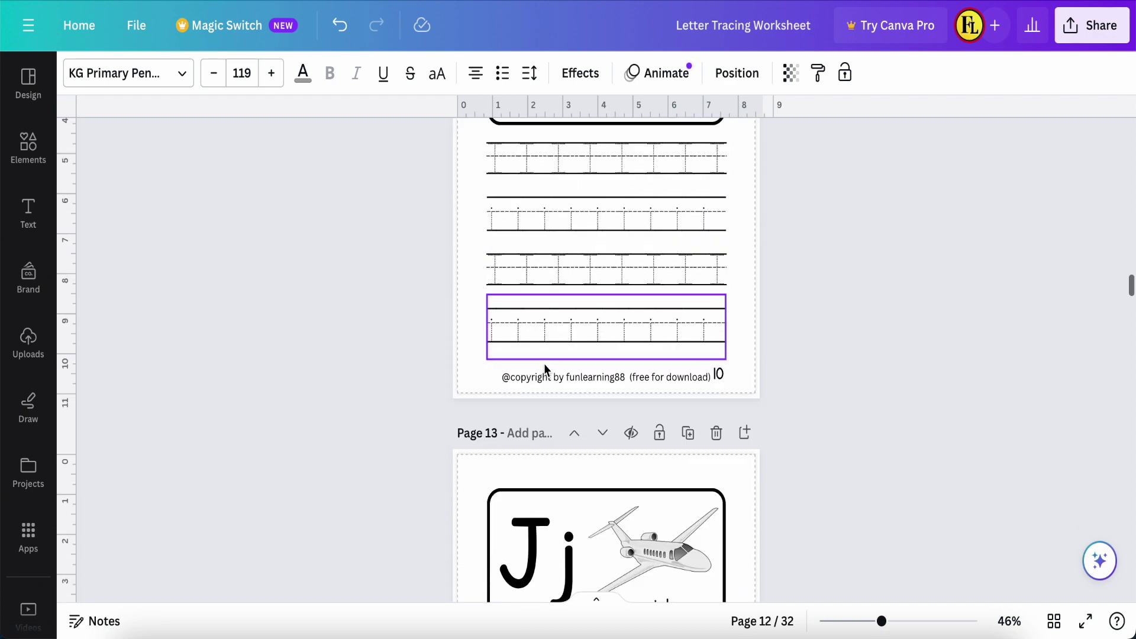
pyautogui.scroll(-10, 545, 363)
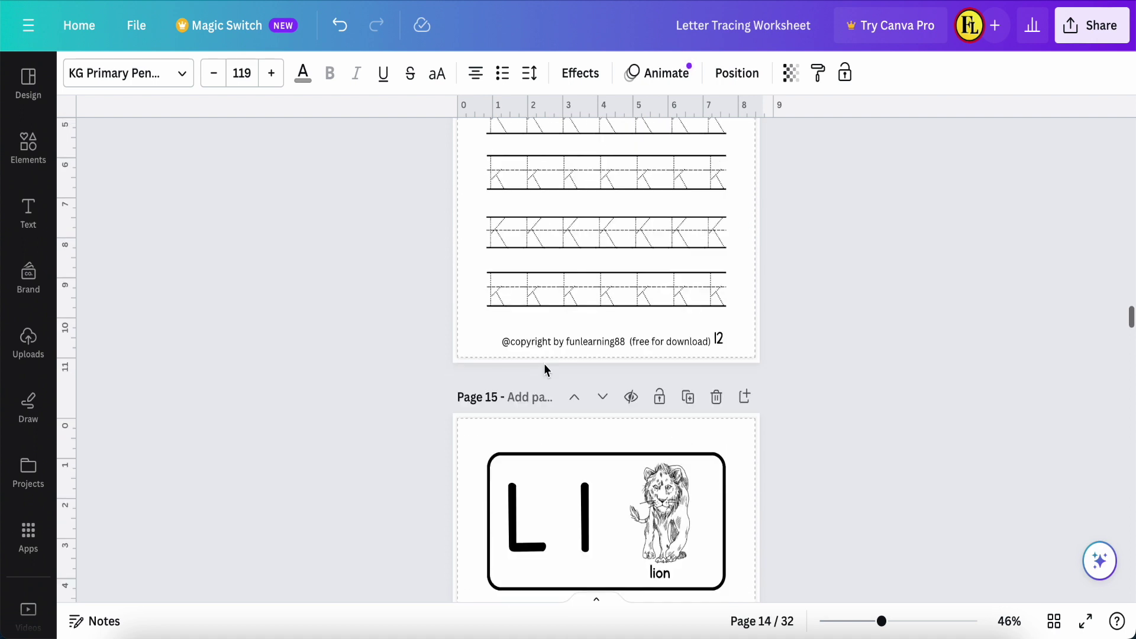
pyautogui.scroll(-5, 545, 366)
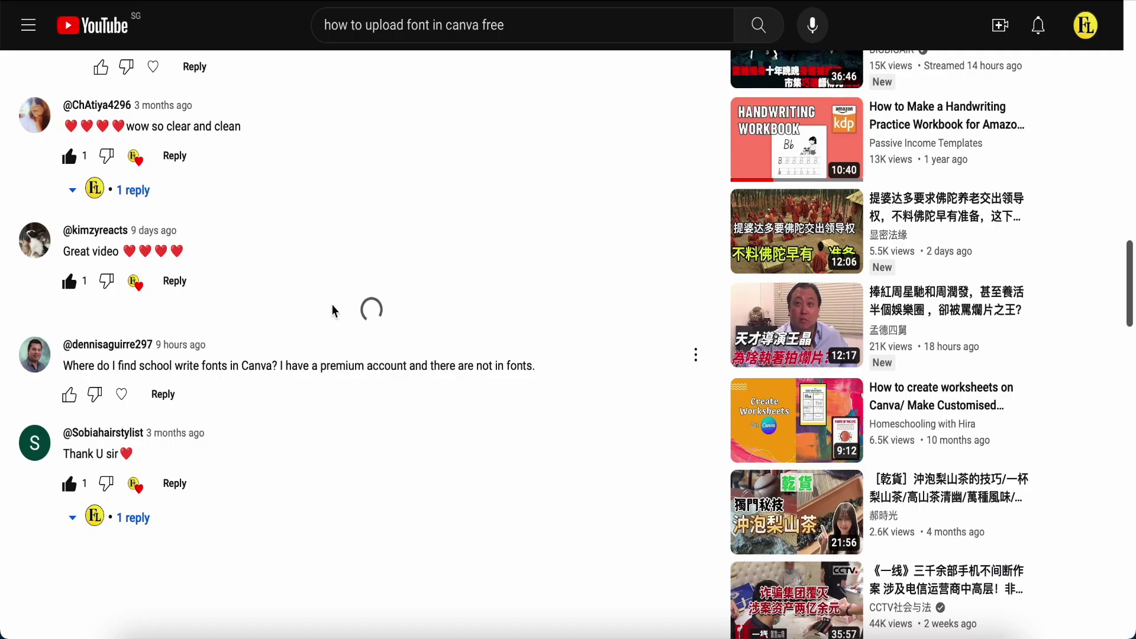
# Step: Switch back to the YouTube video, expand its full description and read through it
pyautogui.scroll(20, 368, 249)
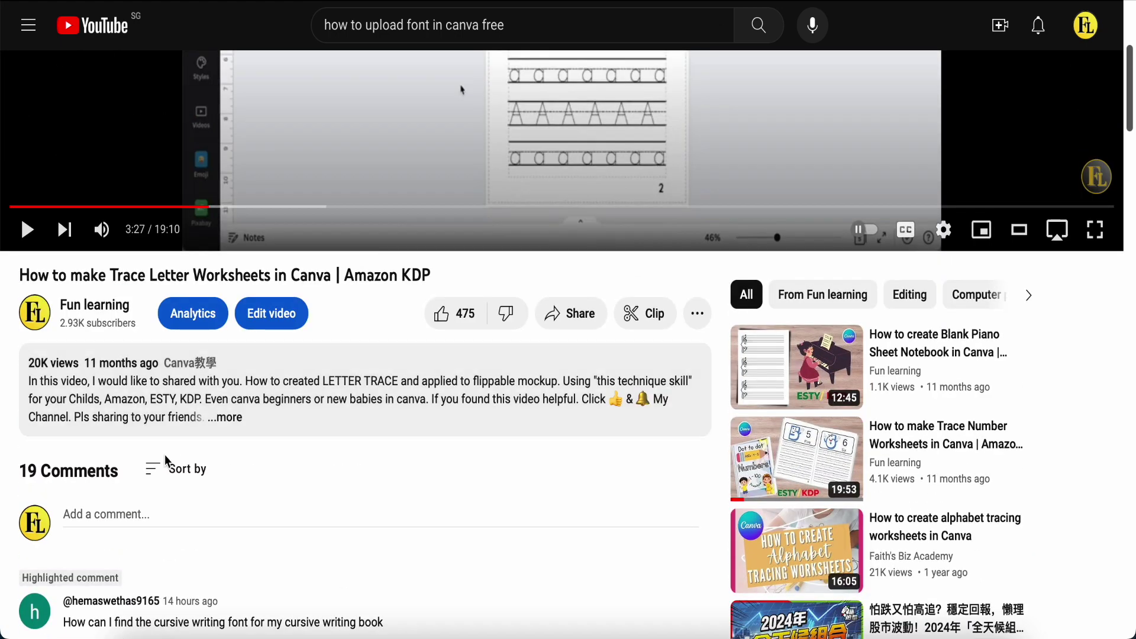
pyautogui.click(231, 416)
pyautogui.scroll(-5, 232, 415)
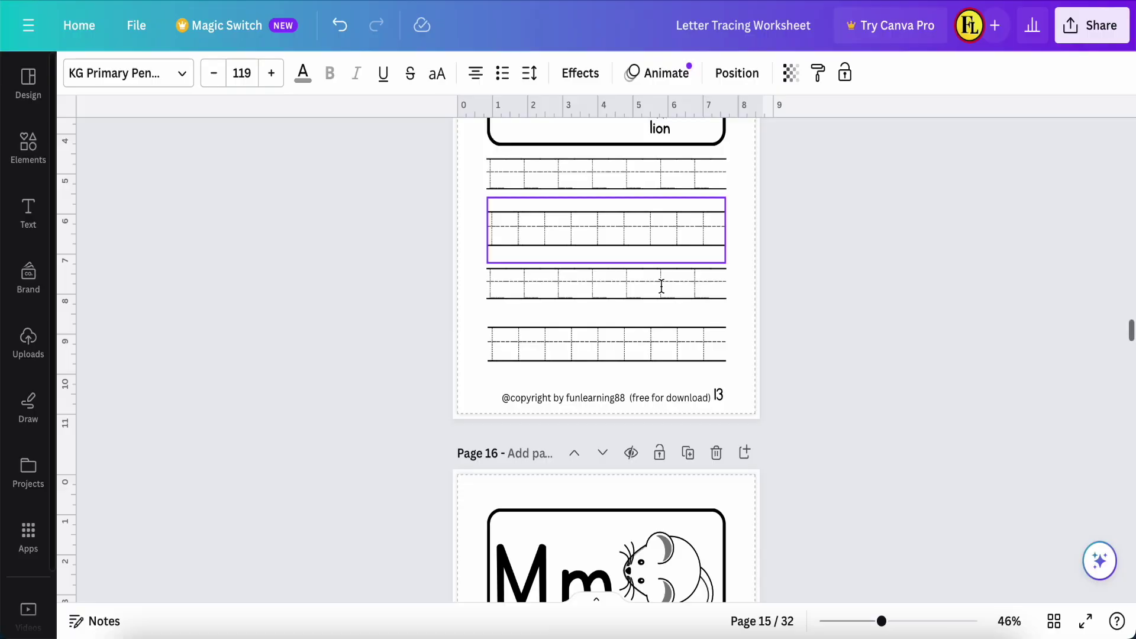
# Step: In the Canva worksheet, delete the last page with the heading on lined paper and add a new blank page
pyautogui.scroll(-20, 401, 379)
pyautogui.scroll(-20, 401, 382)
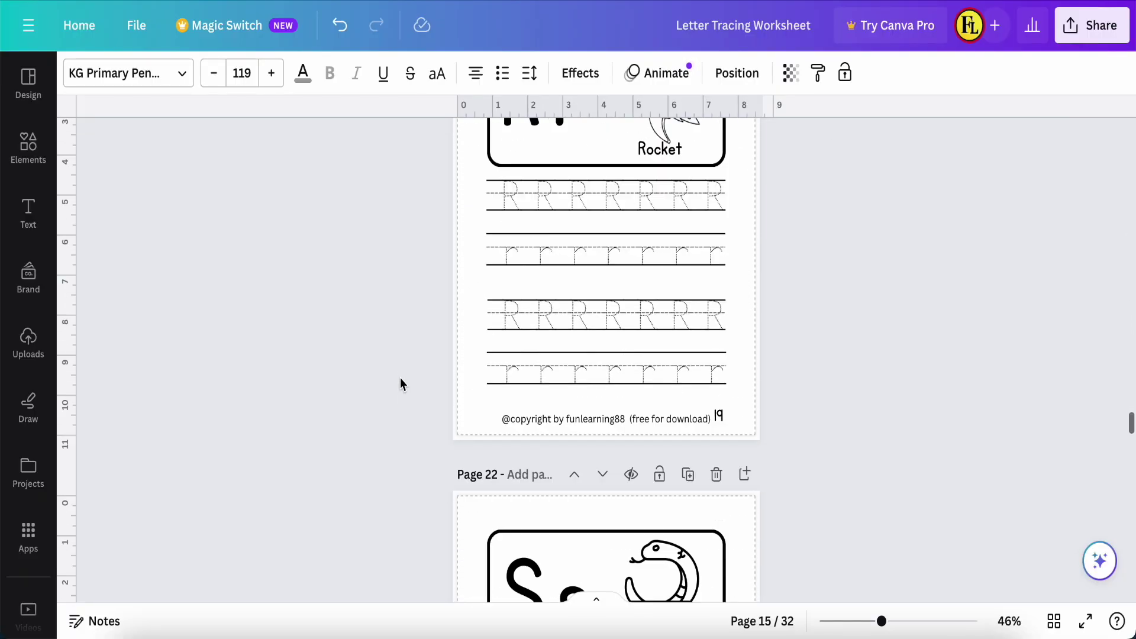
pyautogui.scroll(-20, 400, 379)
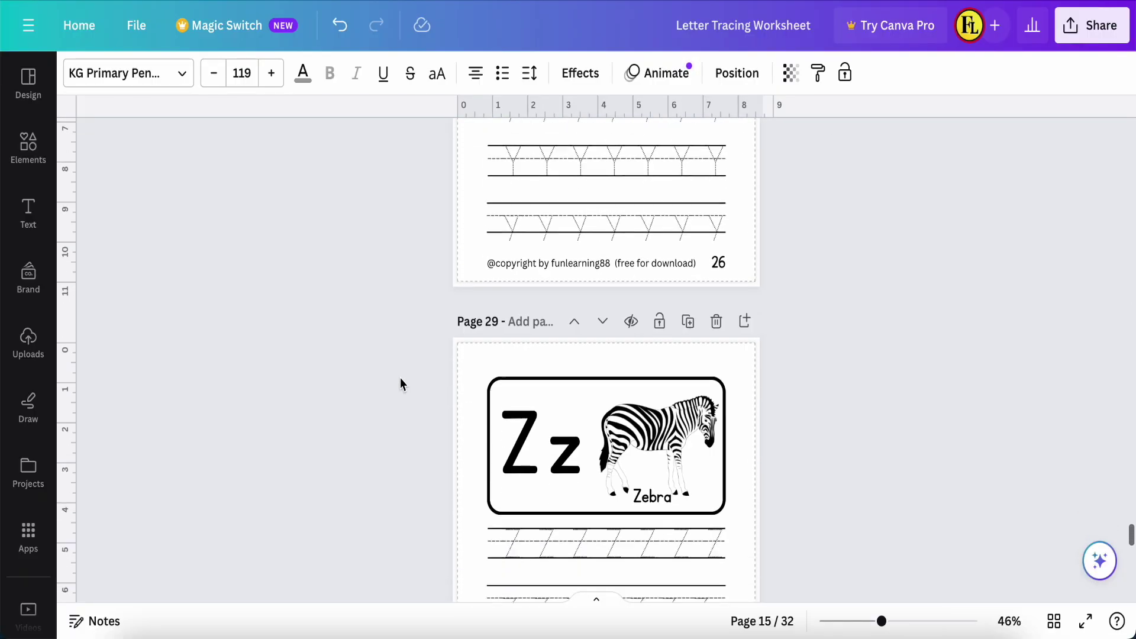
pyautogui.scroll(4, 400, 378)
pyautogui.scroll(-5, 400, 378)
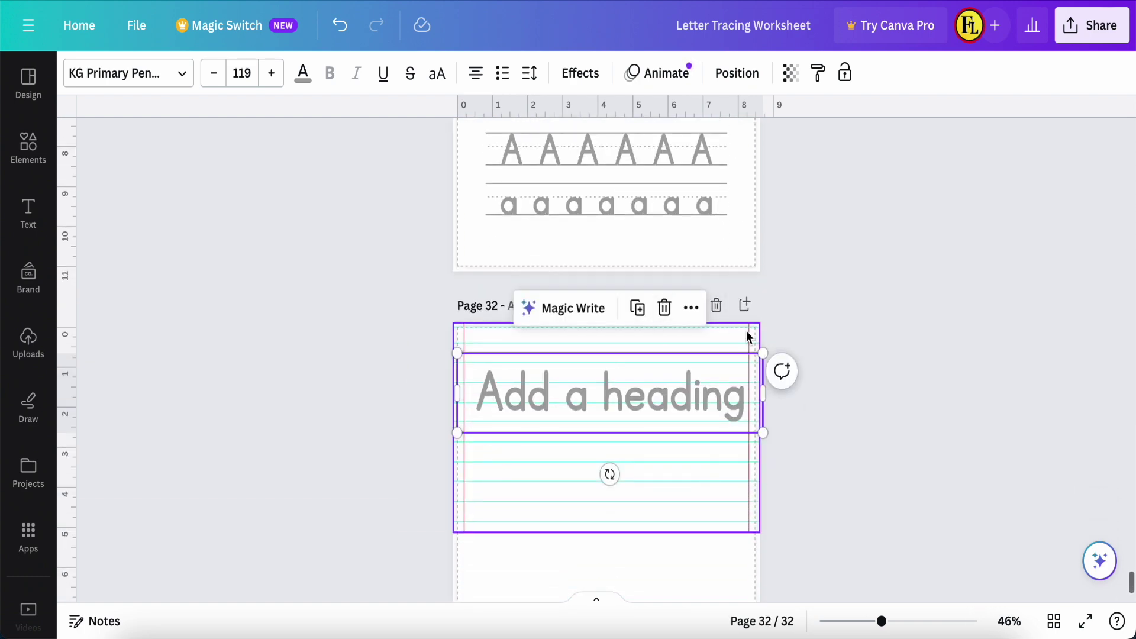
pyautogui.click(872, 320)
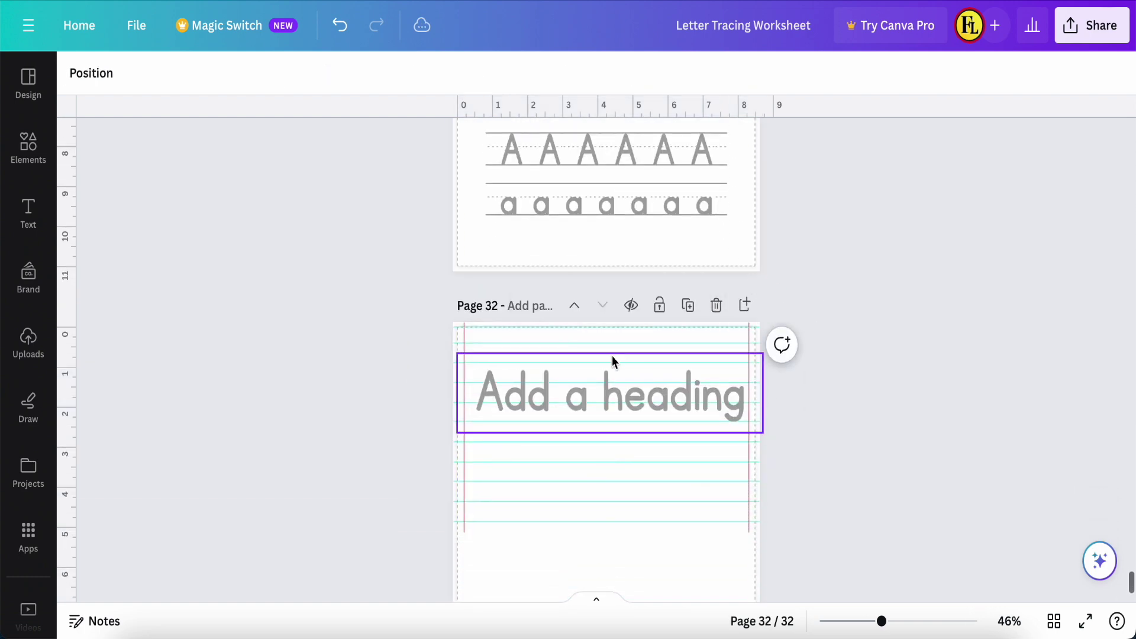
pyautogui.click(717, 305)
pyautogui.click(608, 320)
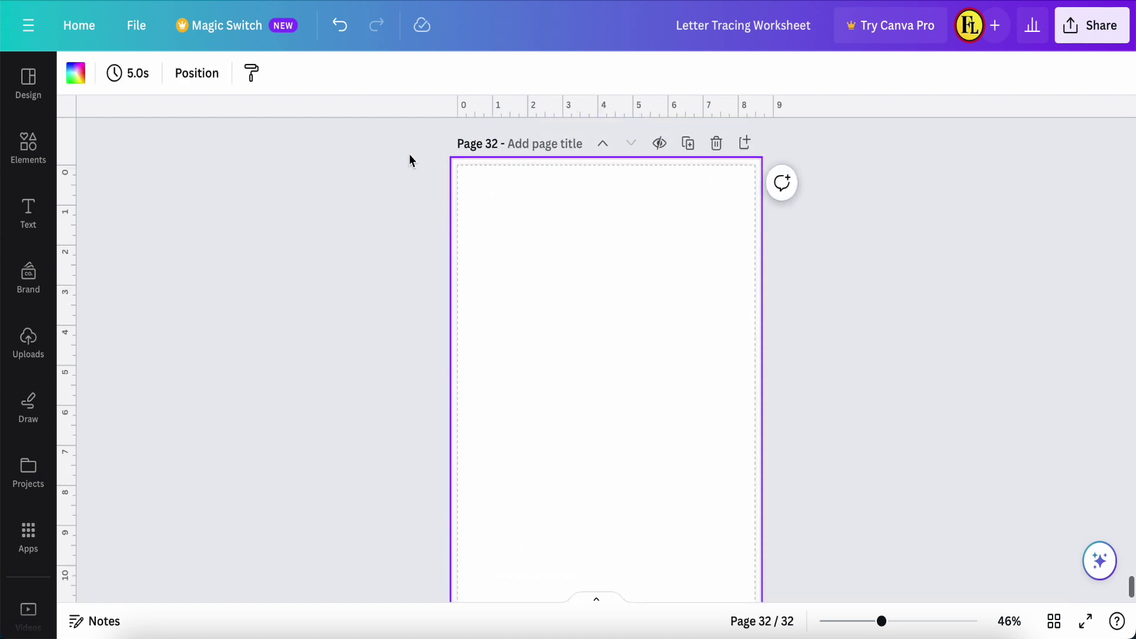
# Step: Check the design's view settings for rulers, guides, margins and print bleed
pyautogui.click(136, 29)
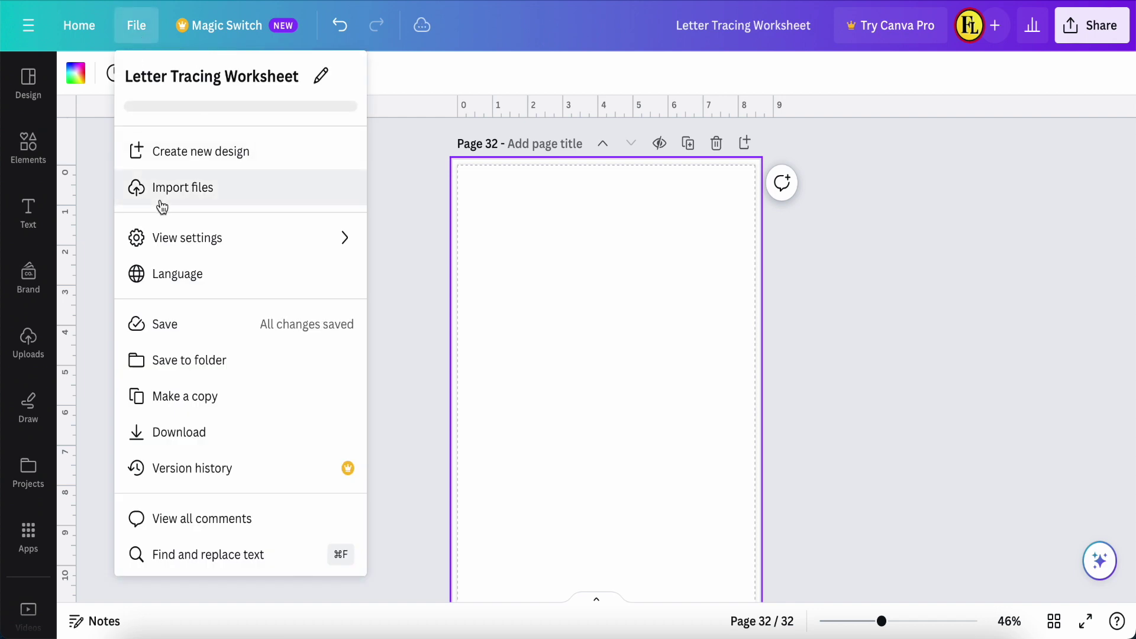
pyautogui.moveTo(184, 245)
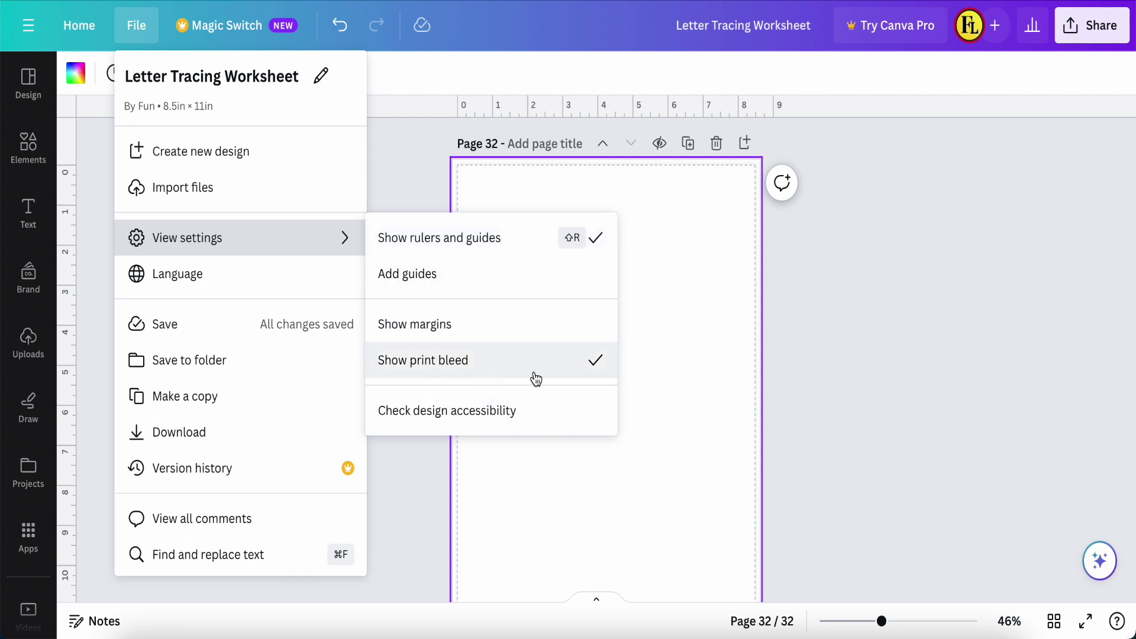
pyautogui.click(541, 297)
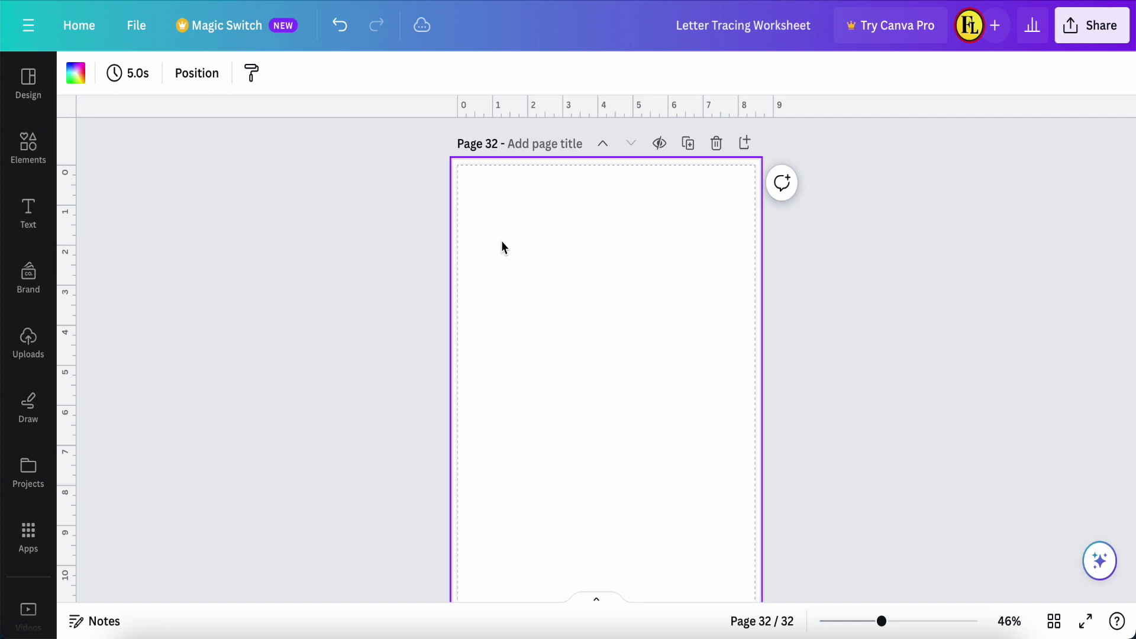
# Step: Add a default heading to the blank page 32, move it near the page top and open its font list
pyautogui.click(29, 218)
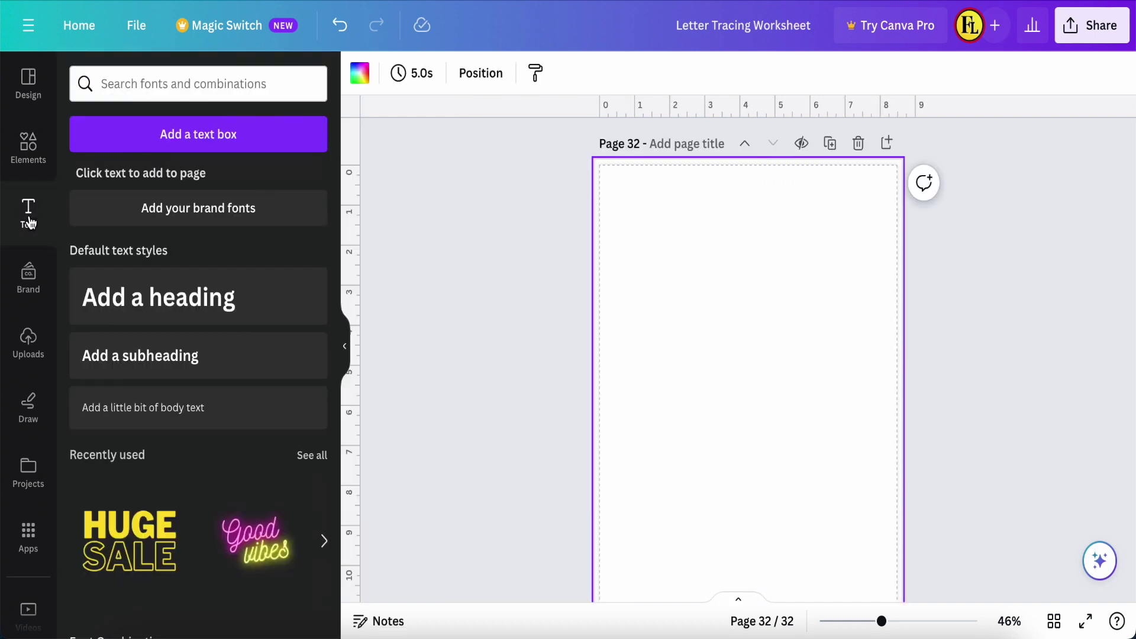
pyautogui.click(173, 300)
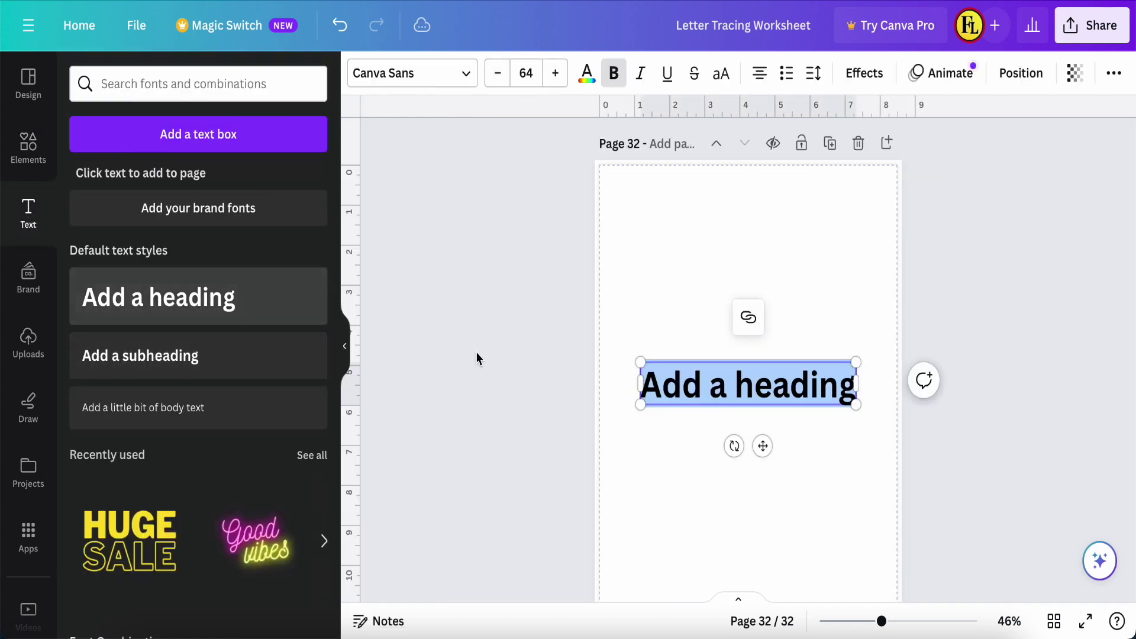
pyautogui.moveTo(763, 446); pyautogui.dragTo(761, 333)
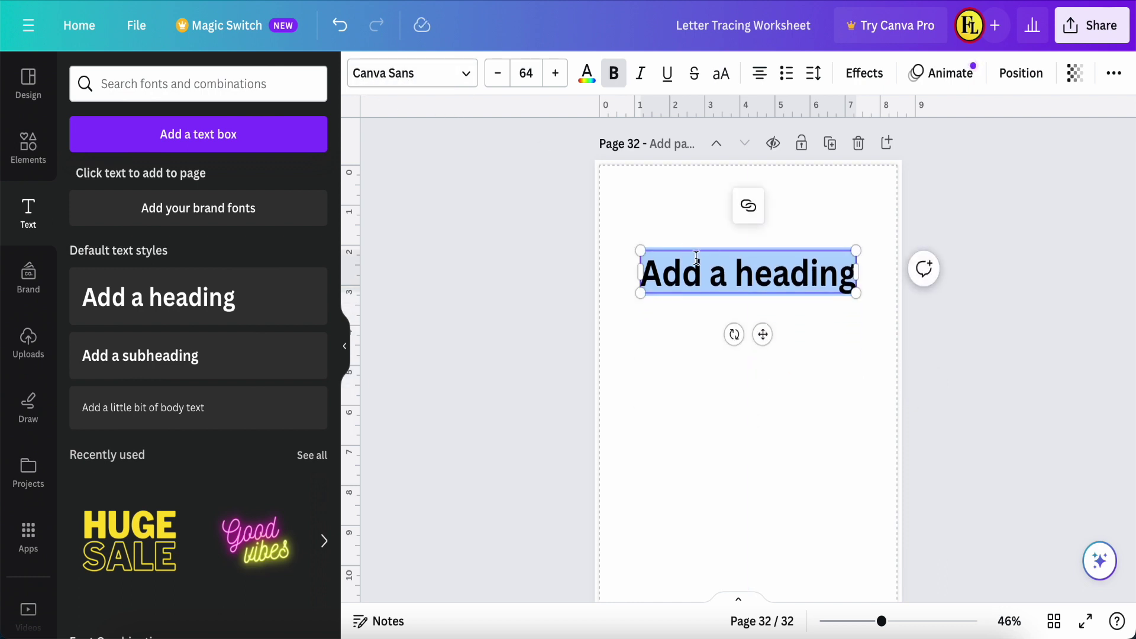
pyautogui.click(467, 75)
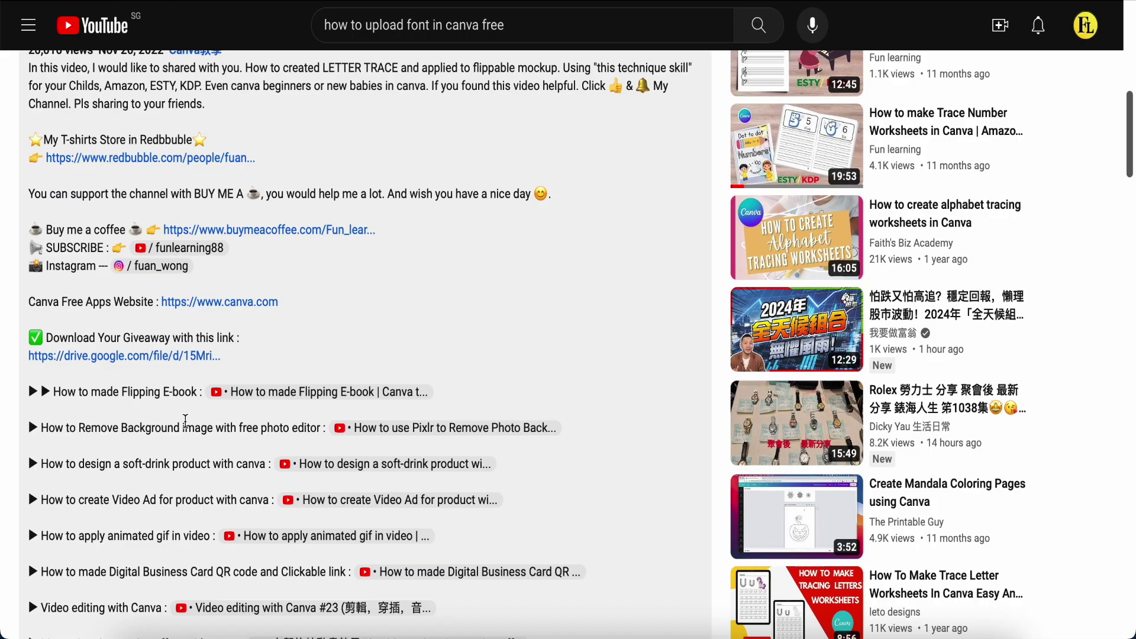
# Step: Switch to YouTube and look through the links in the expanded video description
pyautogui.scroll(-20, 185, 420)
pyautogui.scroll(-10, 185, 428)
pyautogui.scroll(5, 185, 429)
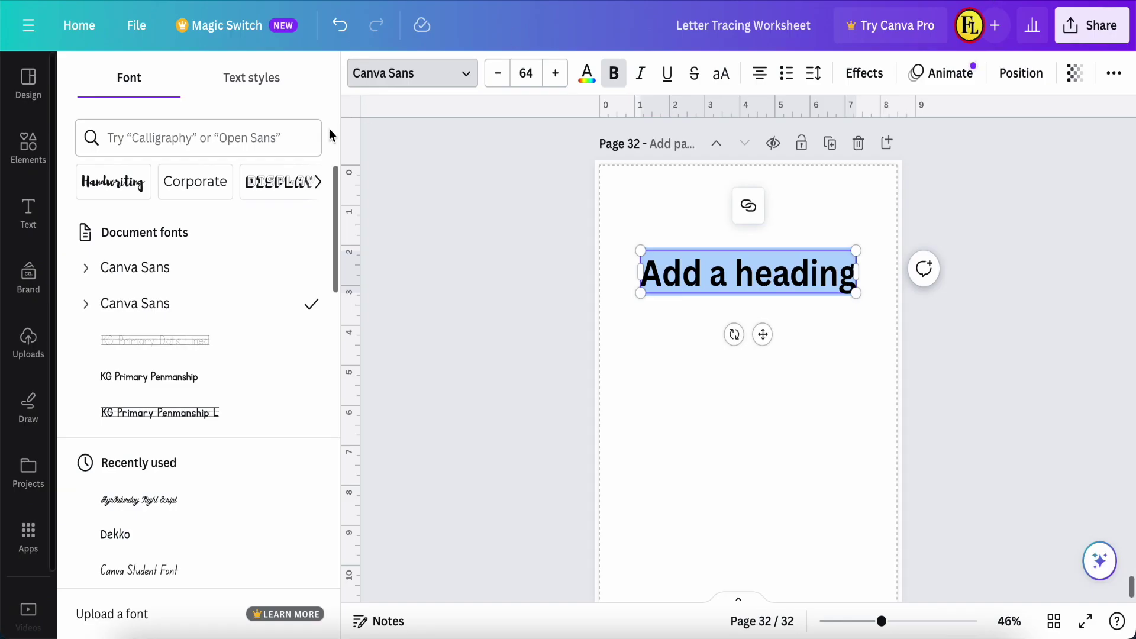
# Step: Back in Canva, search the fonts for "school font" and look through the suggested typefaces
pyautogui.click(168, 141)
pyautogui.write('sc')
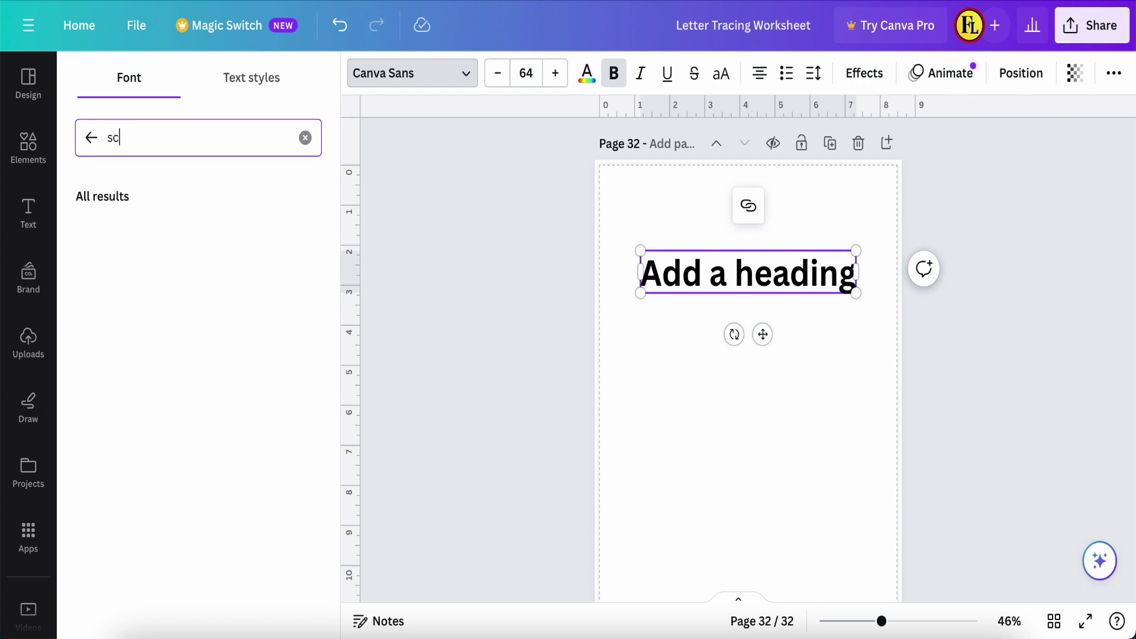
pyautogui.write('hool font')
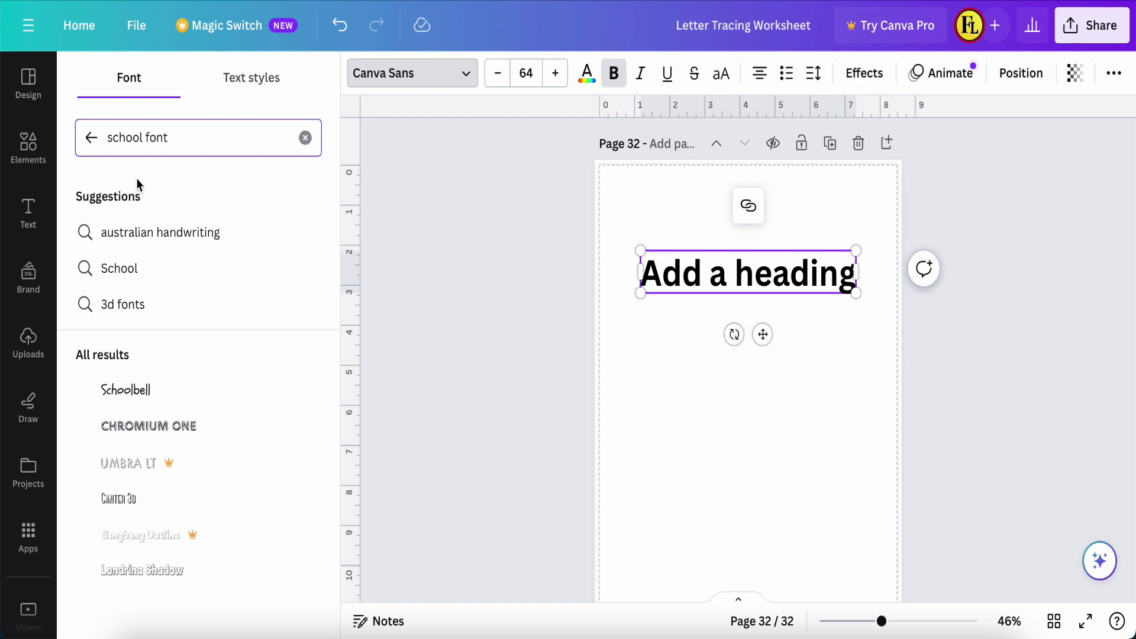
pyautogui.scroll(-2, 190, 284)
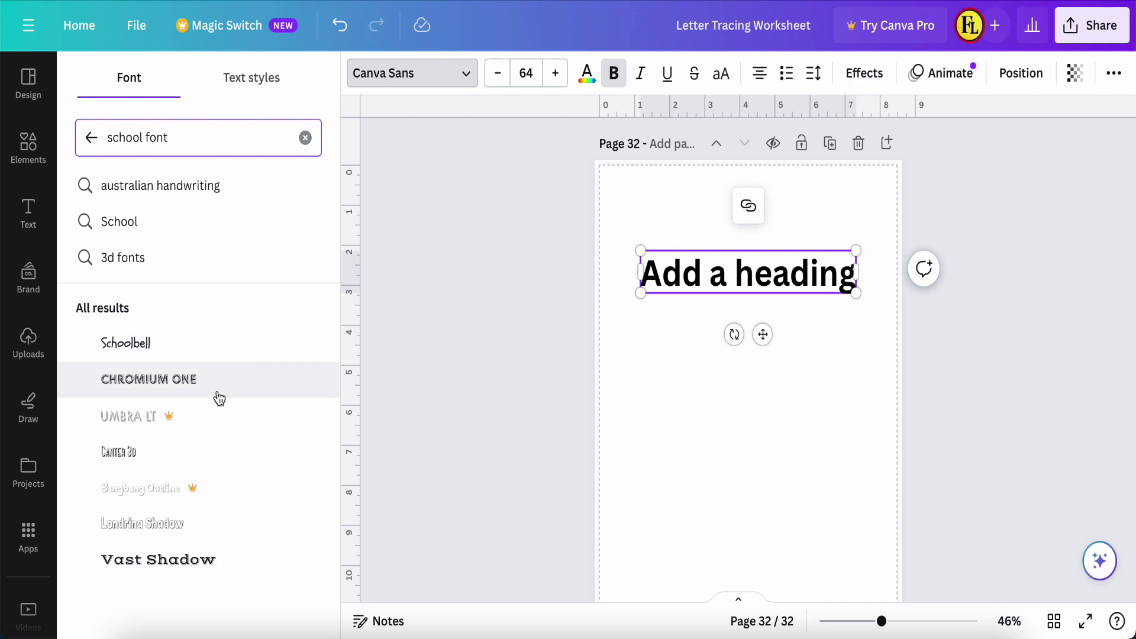
pyautogui.scroll(-6, 219, 398)
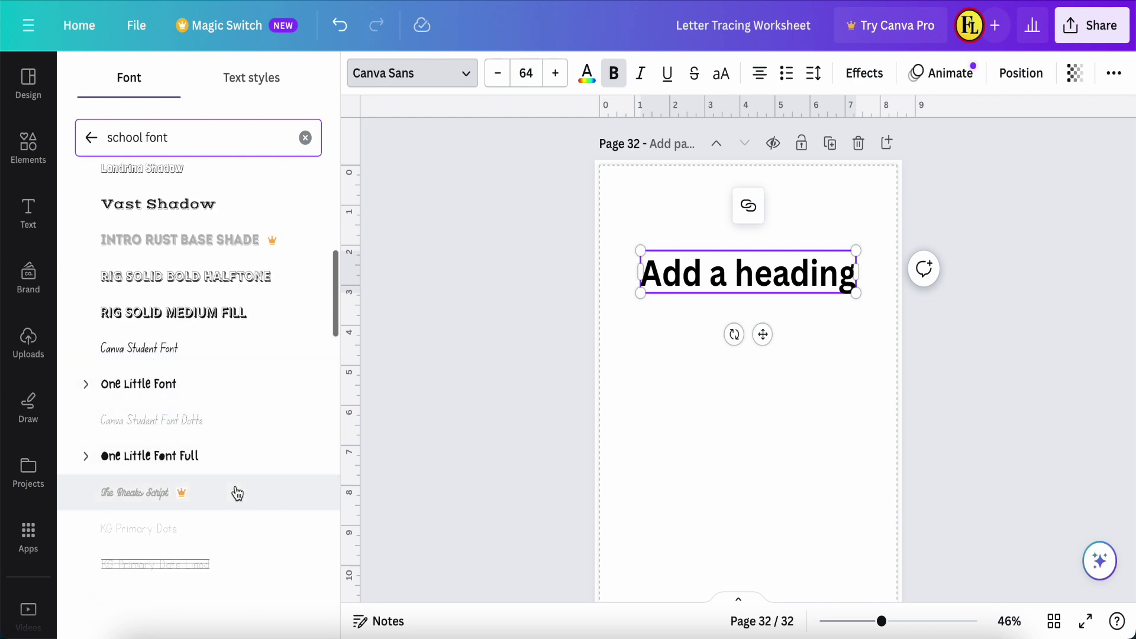
pyautogui.scroll(7, 236, 493)
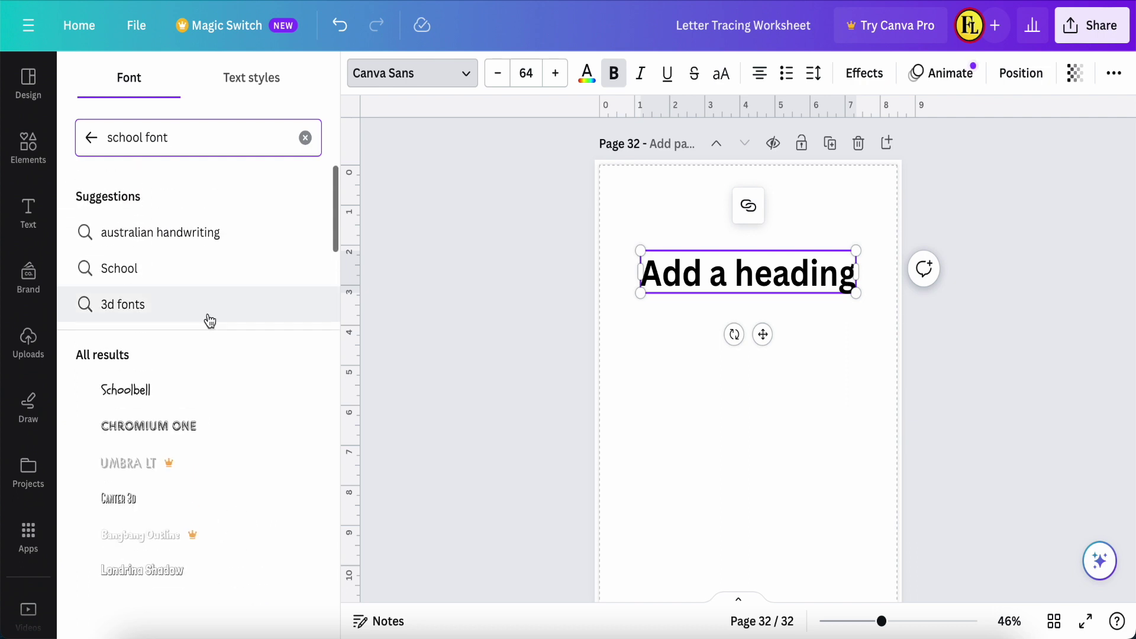
# Step: Clear the font search and apply the KG Primary Dots Lined document font to the heading
pyautogui.click(92, 137)
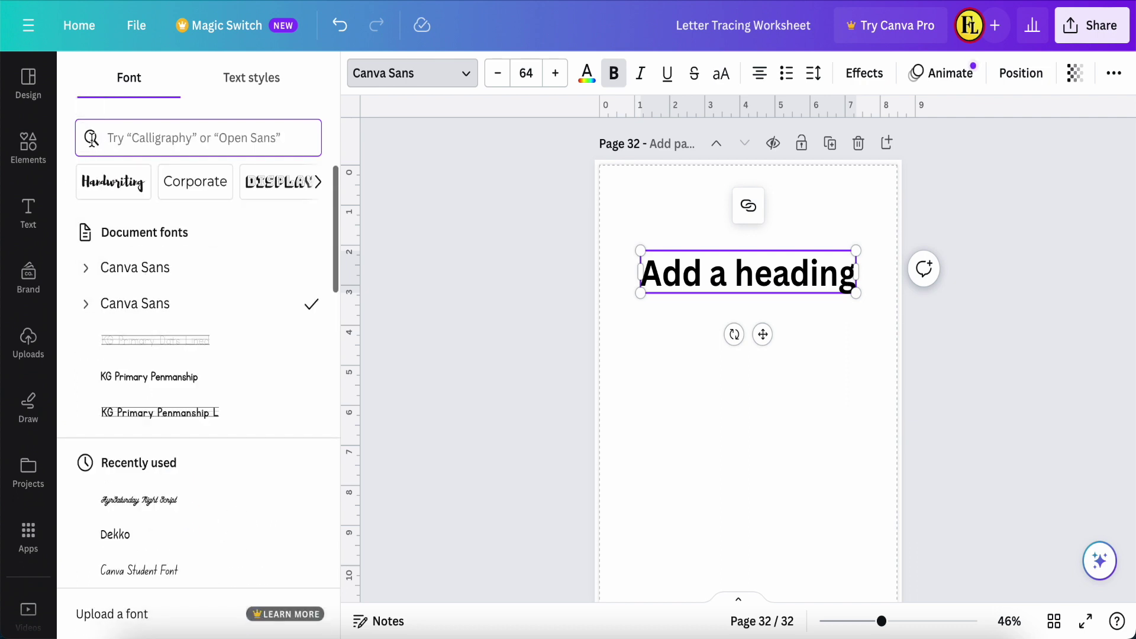
pyautogui.click(158, 343)
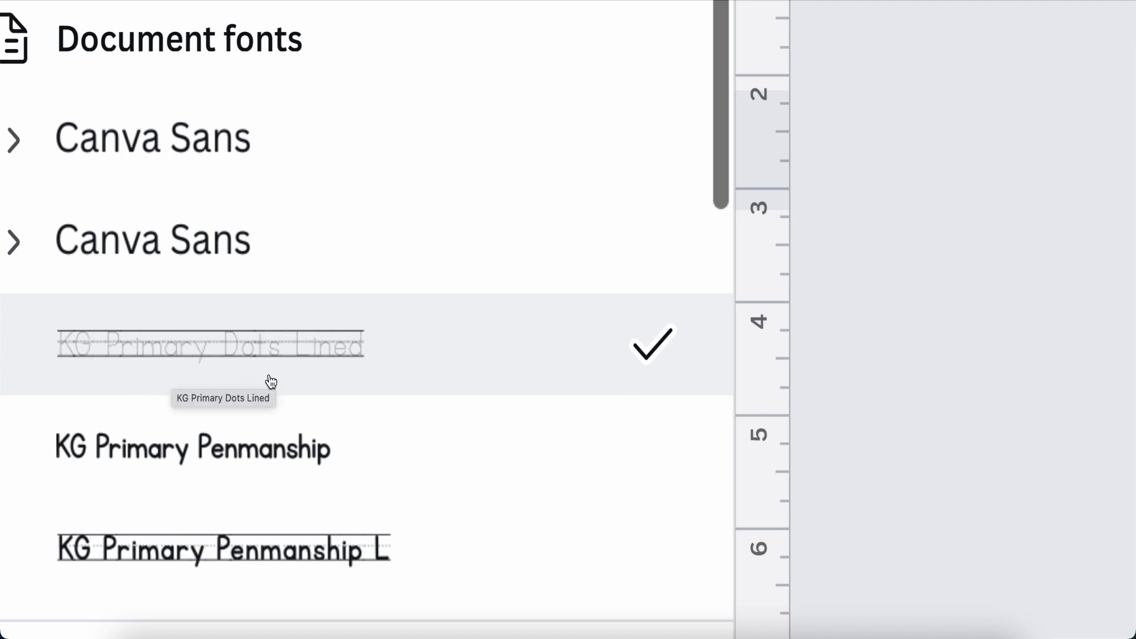
# Step: Switch to dafont.com and look through the first fonts of the Script > School category, including KG Primary Dots
pyautogui.scroll(-2, 262, 474)
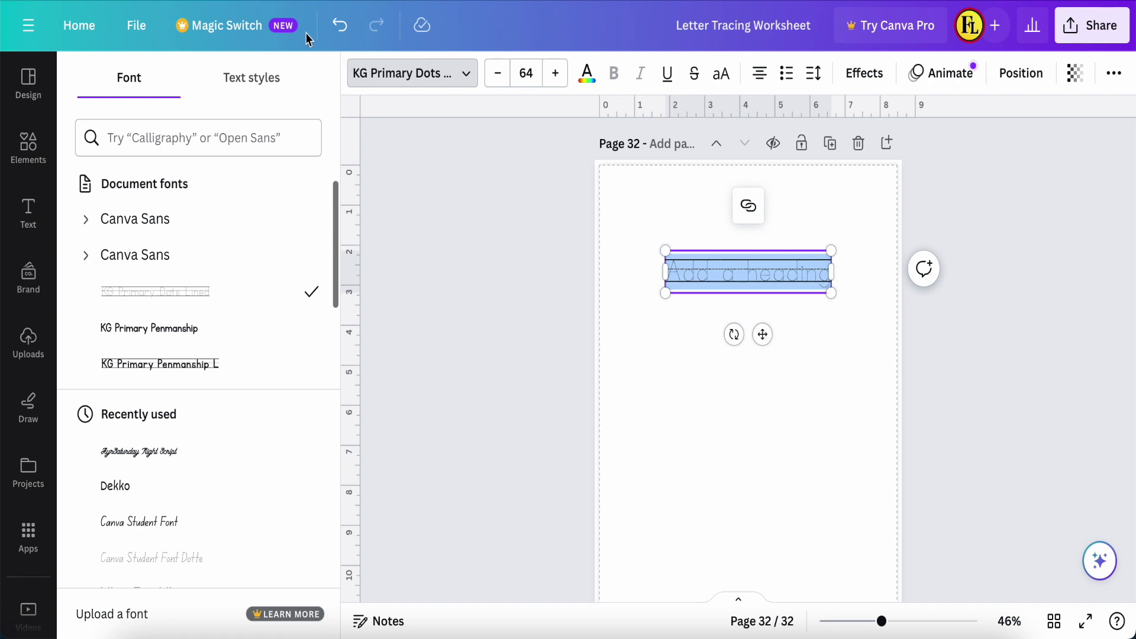
pyautogui.click(303, 1)
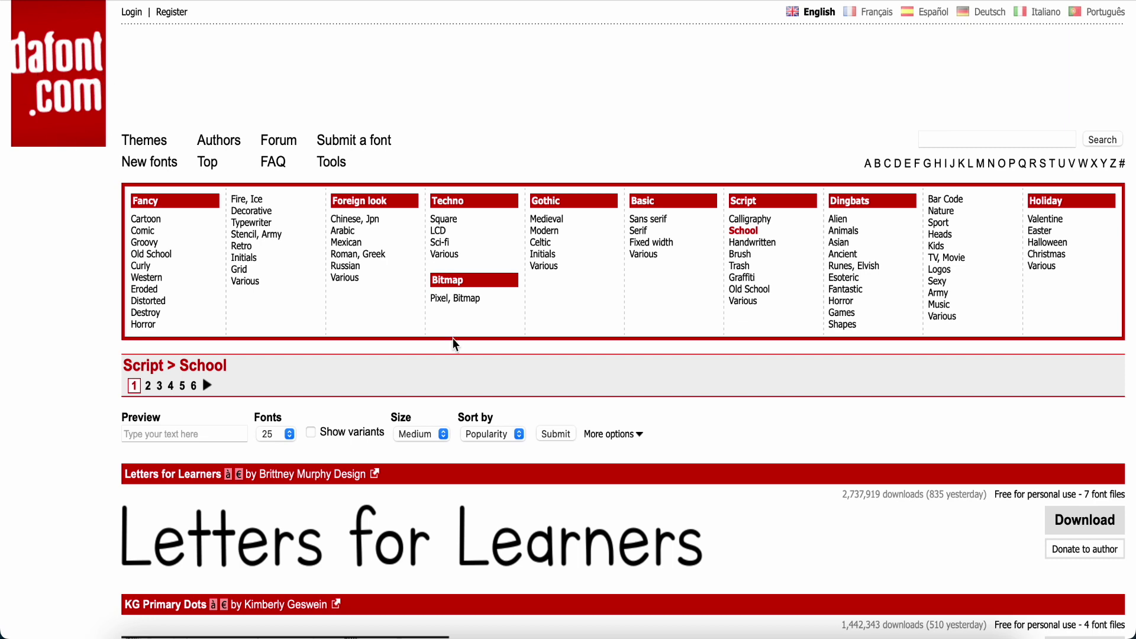
pyautogui.scroll(-3, 455, 345)
pyautogui.scroll(-3, 455, 344)
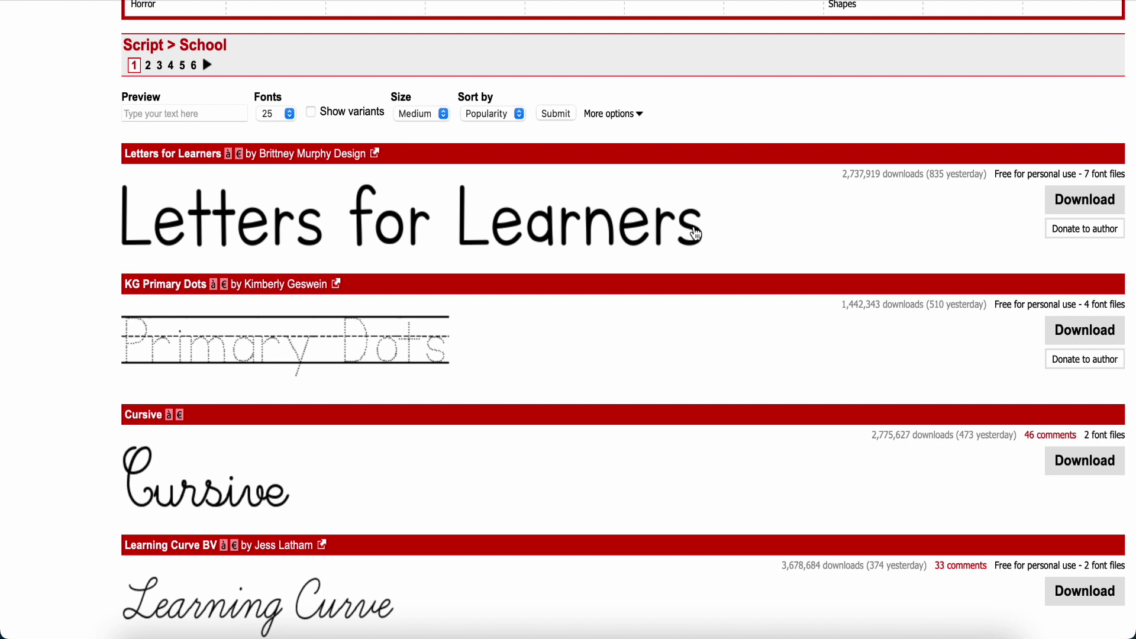
pyautogui.scroll(-1, 639, 238)
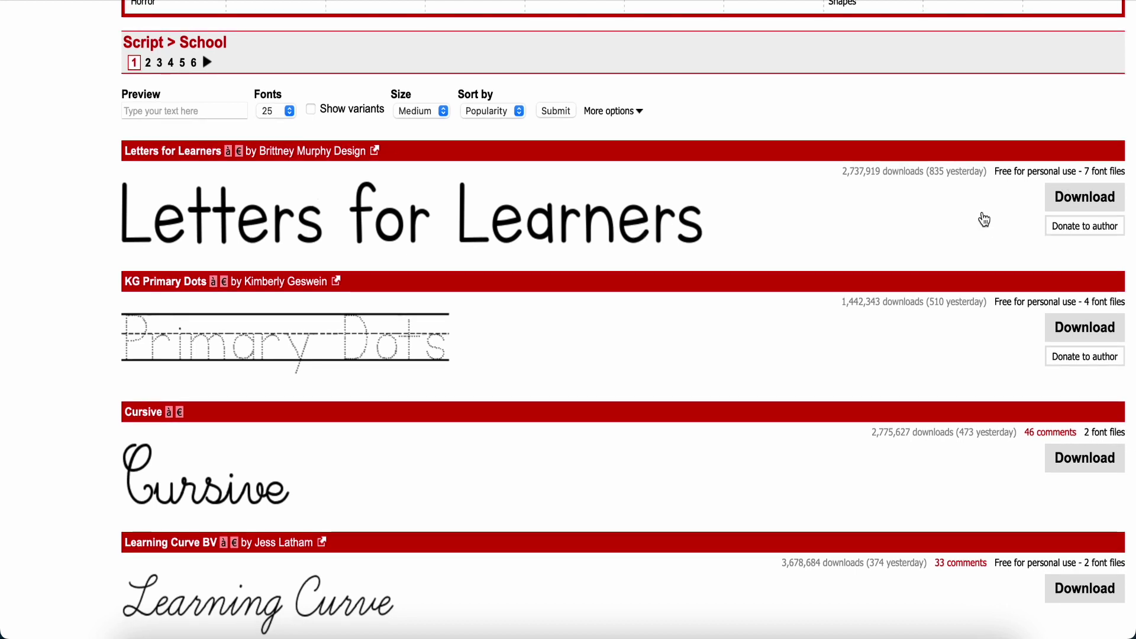
pyautogui.scroll(-2, 644, 383)
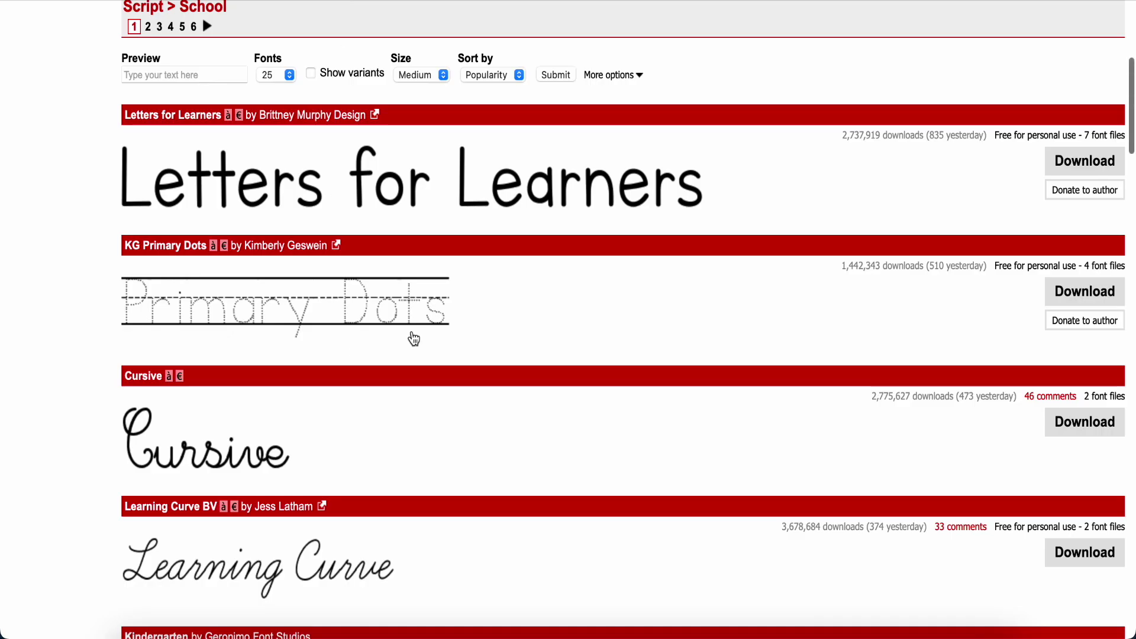
pyautogui.scroll(-2, 432, 343)
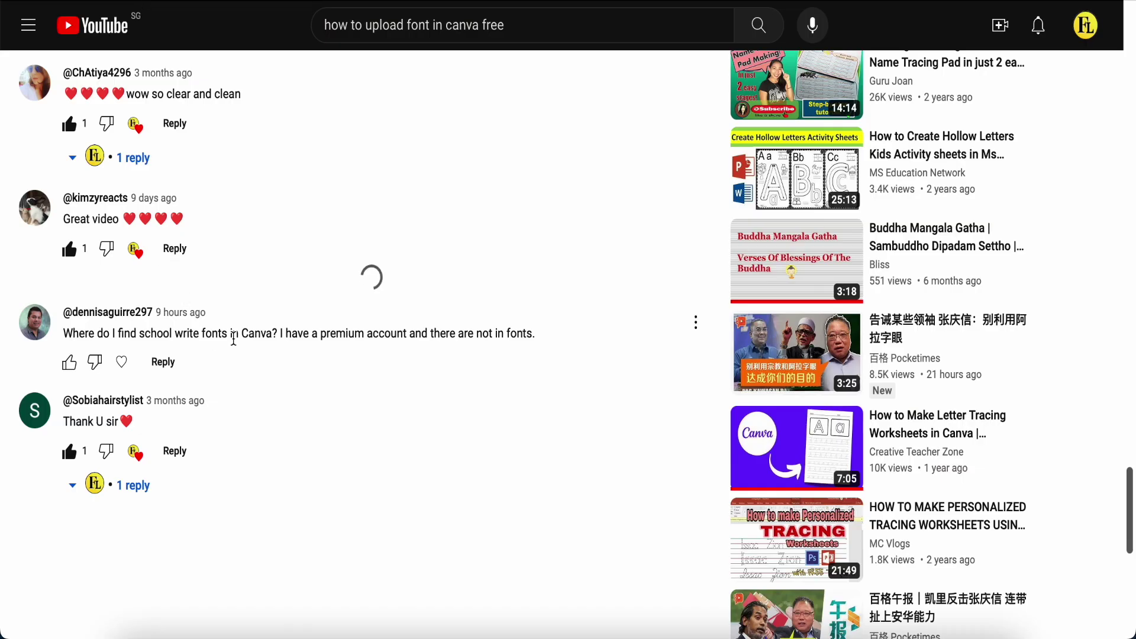
# Step: Switch to the YouTube video's comments, then like and heart the highlighted question about finding a cursive writing font
pyautogui.scroll(5, 234, 338)
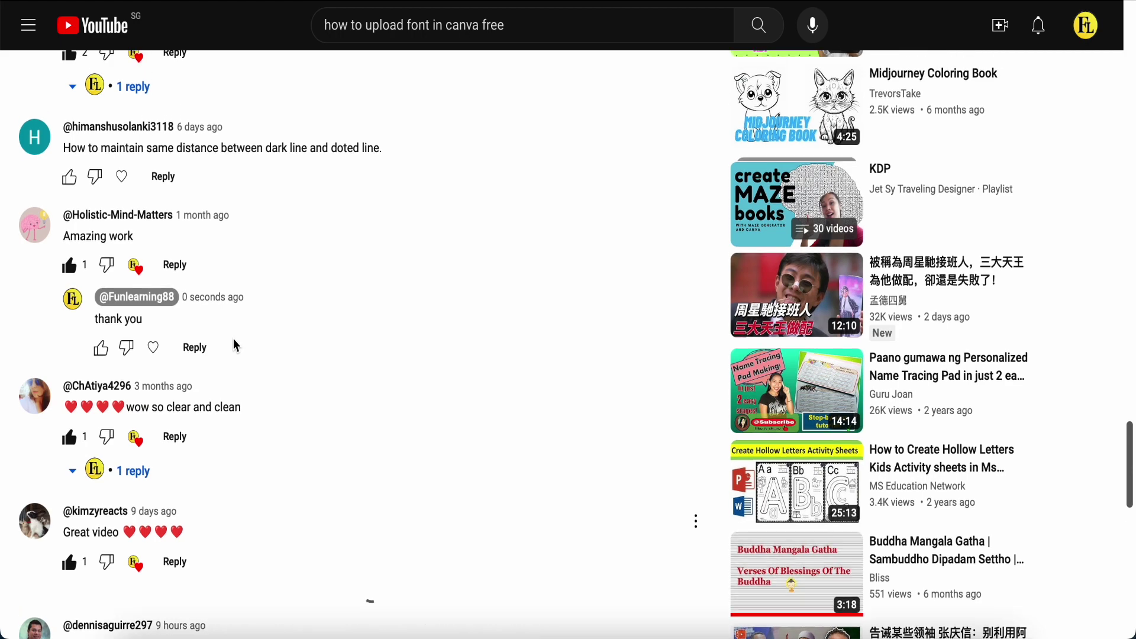
pyautogui.scroll(5, 233, 345)
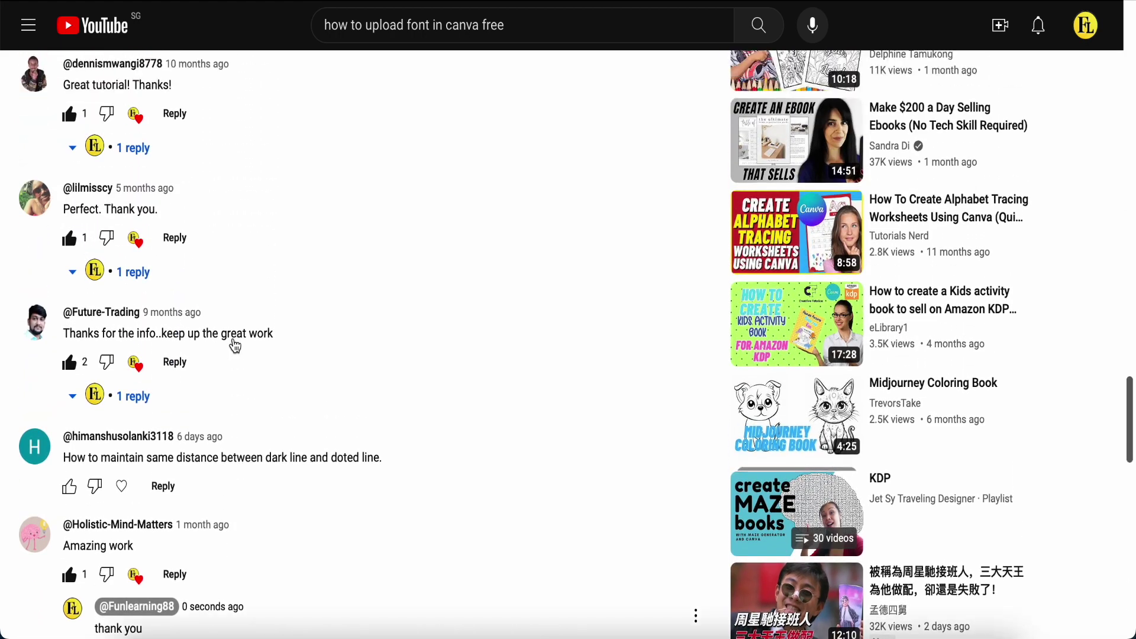
pyautogui.scroll(6, 233, 345)
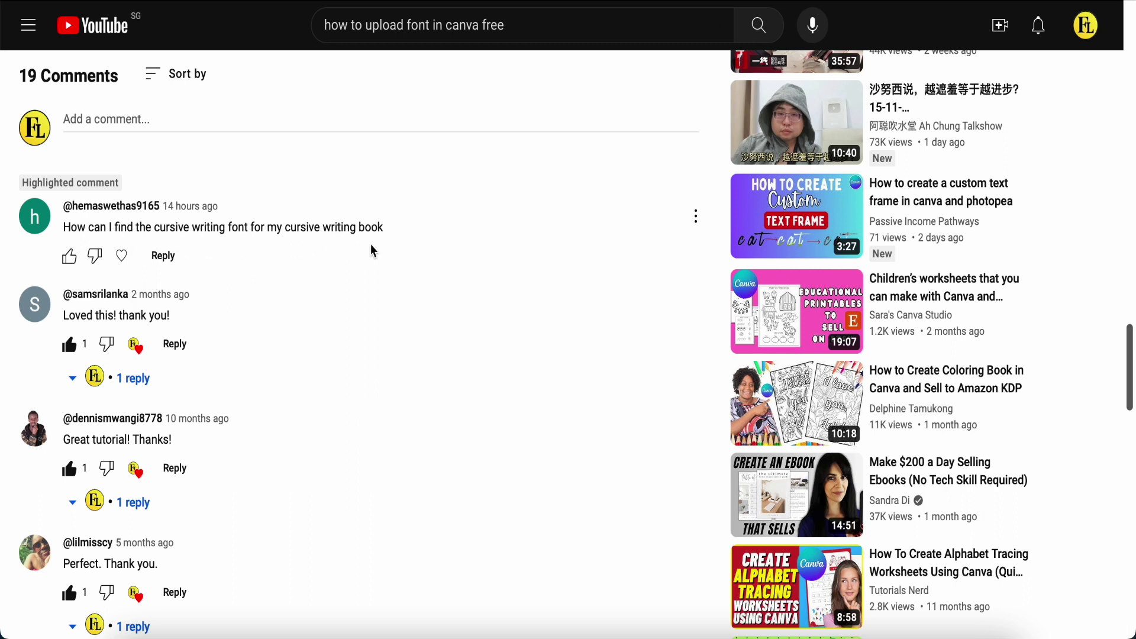
pyautogui.click(69, 255)
pyautogui.click(133, 257)
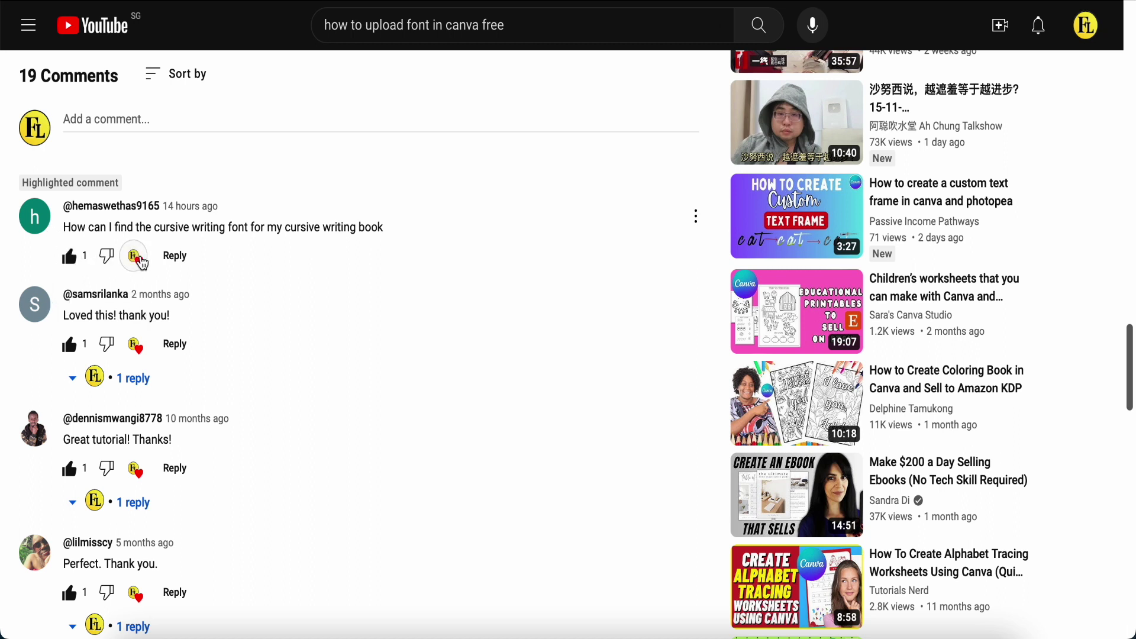
# Step: Reply "thank you" to the highlighted comment about the cursive writing font
pyautogui.click(175, 256)
pyautogui.write('th')
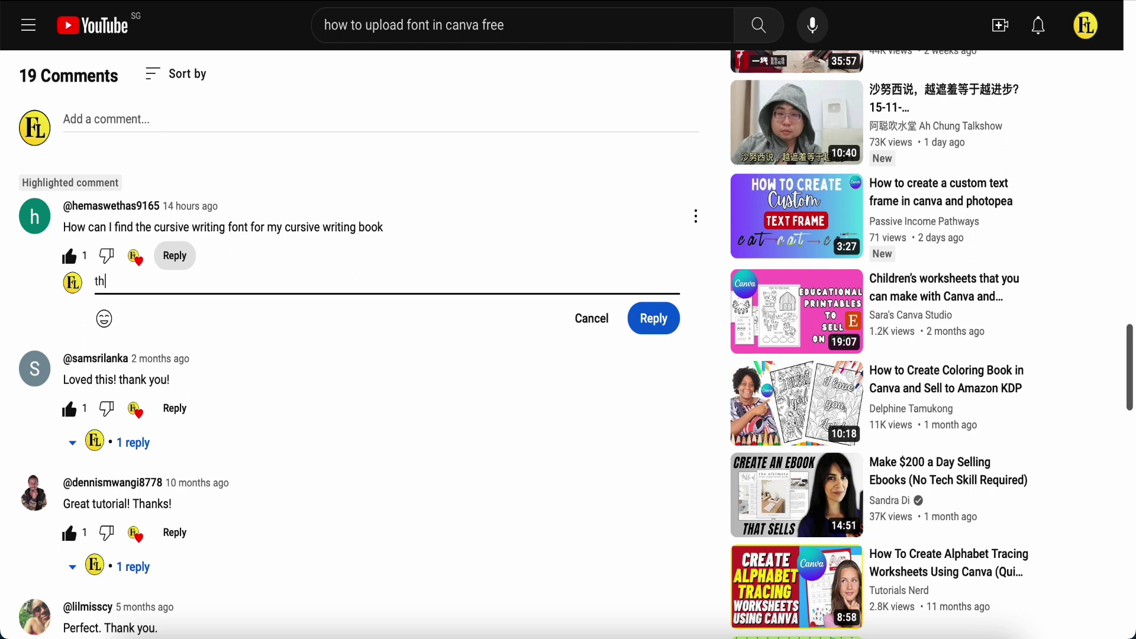
pyautogui.write('anknyou')
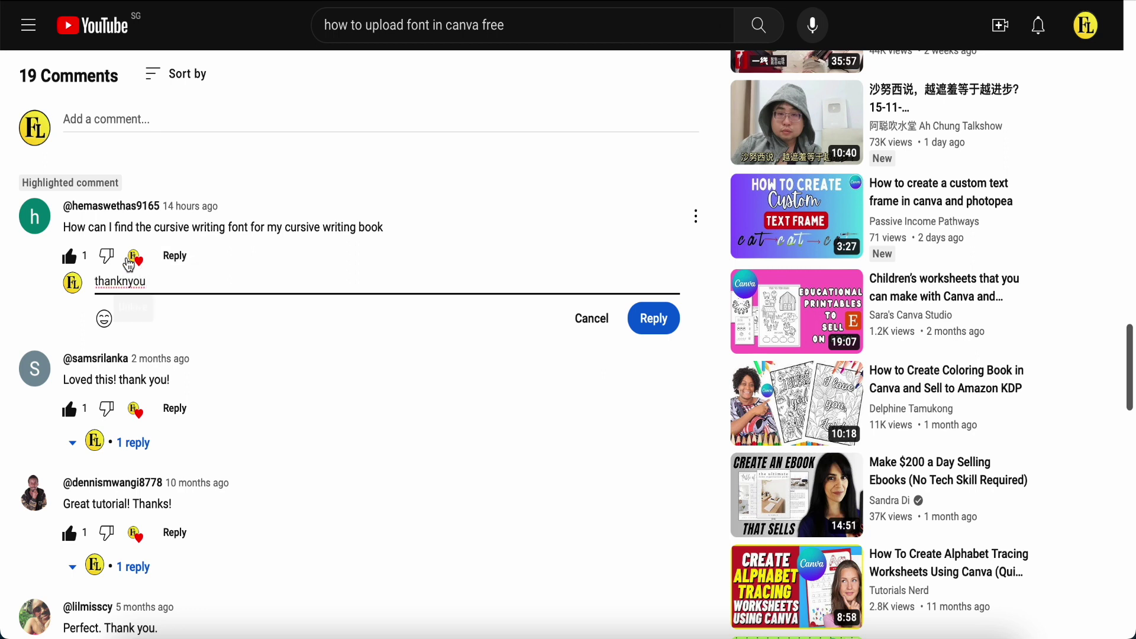
pyautogui.click(128, 282)
pyautogui.press('BackSpace')
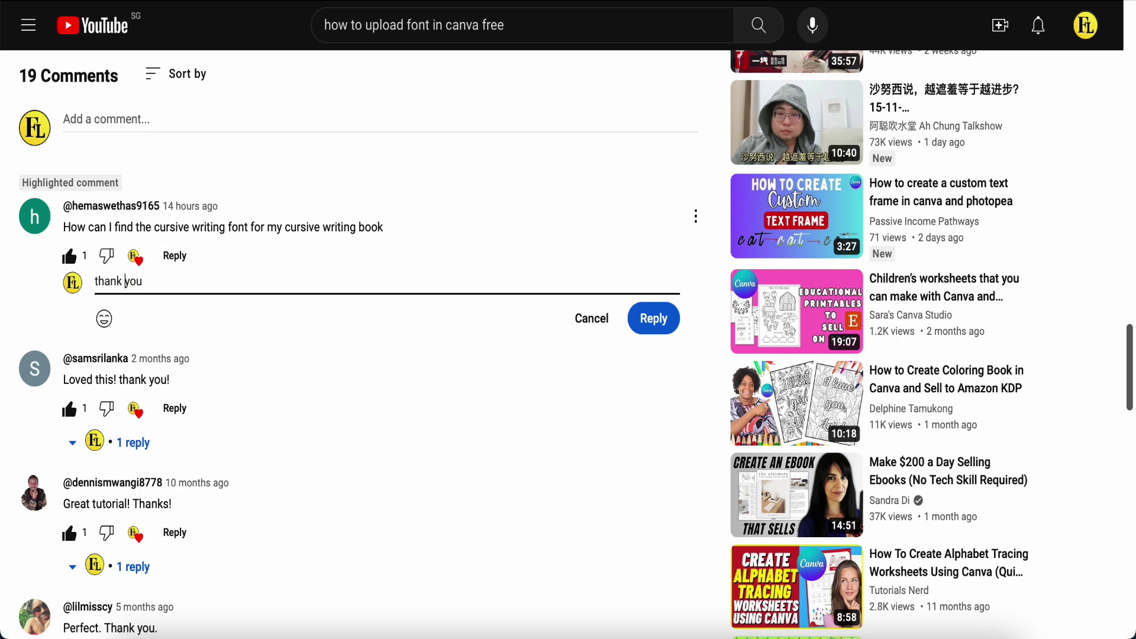
pyautogui.click(654, 319)
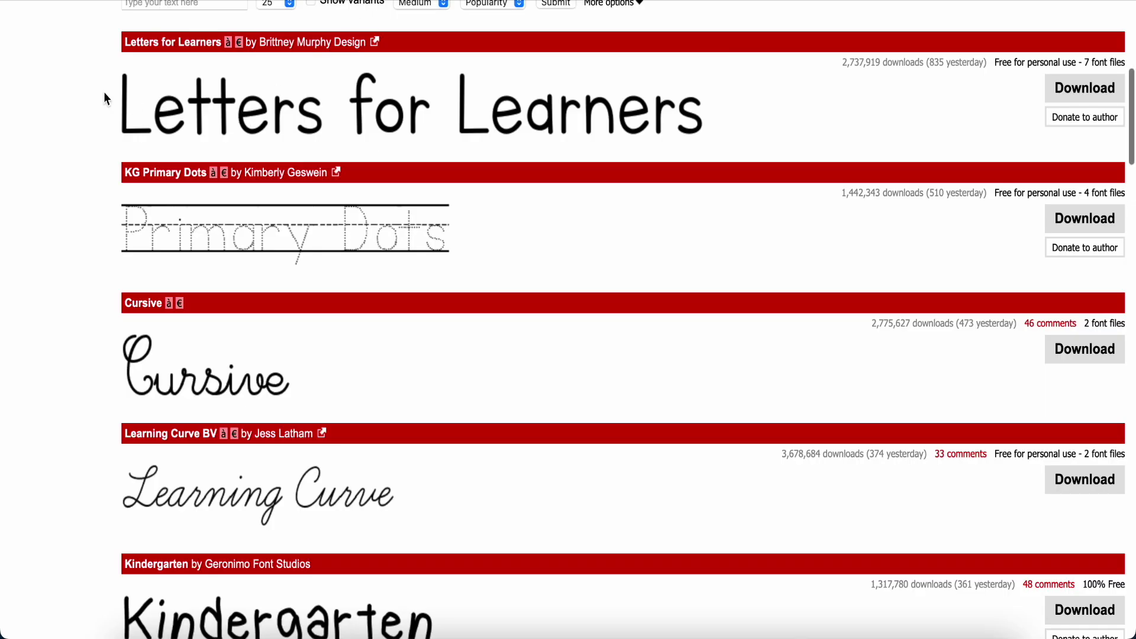
# Step: Back in dafont's School font list, open the Learning Curve BV font page and view its regular and dashed samples
pyautogui.scroll(7, 47, 157)
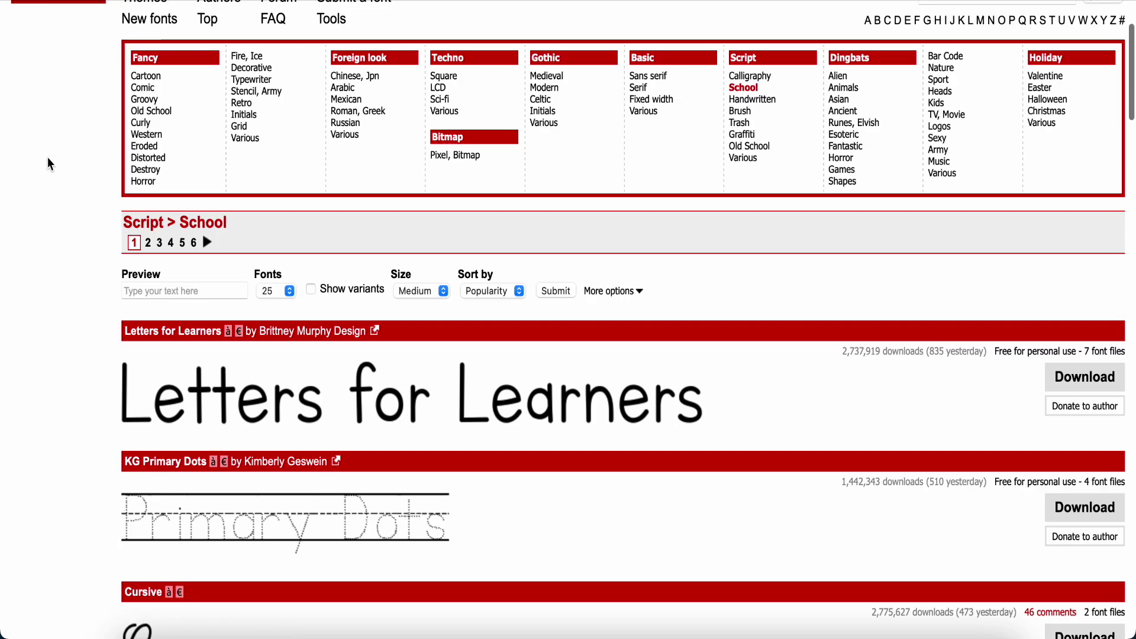
pyautogui.scroll(-10, 48, 157)
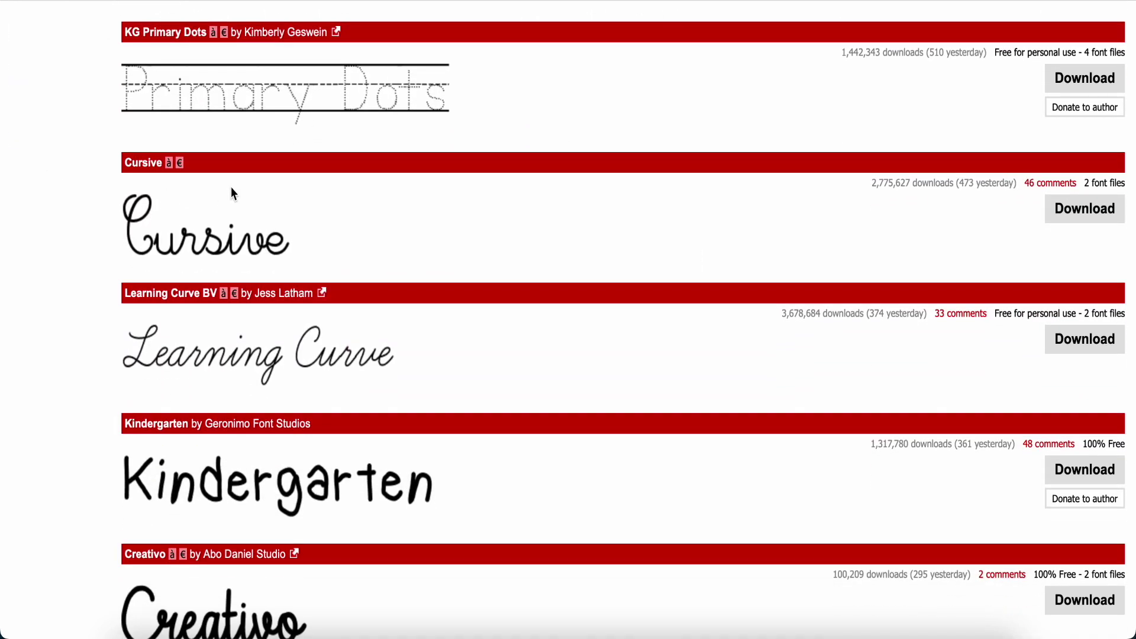
pyautogui.scroll(-1, 223, 323)
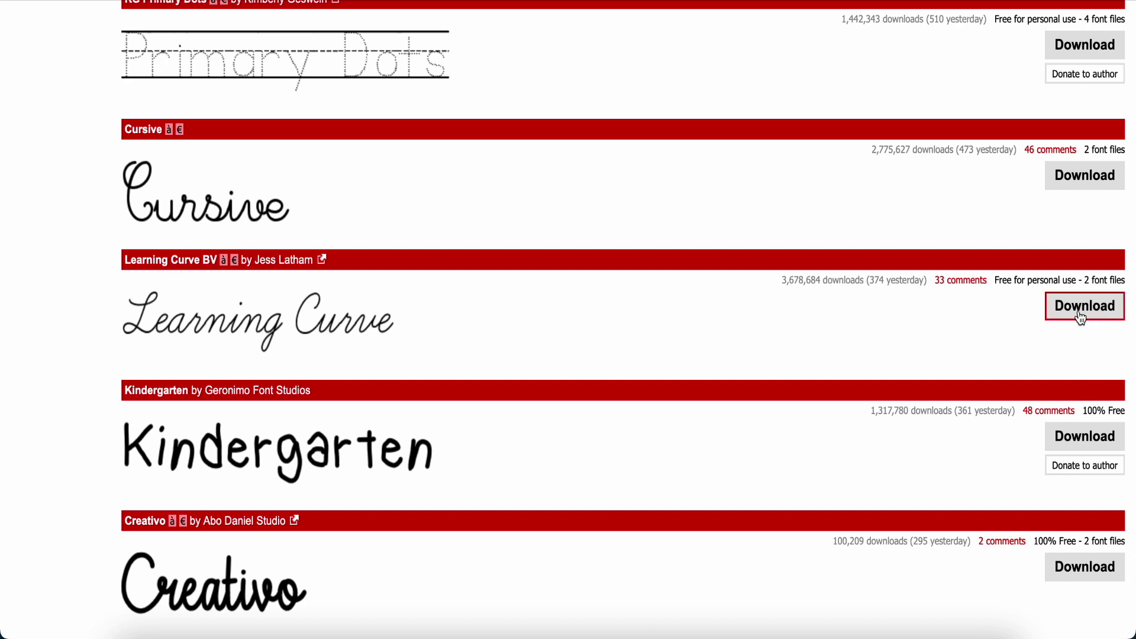
pyautogui.click(334, 327)
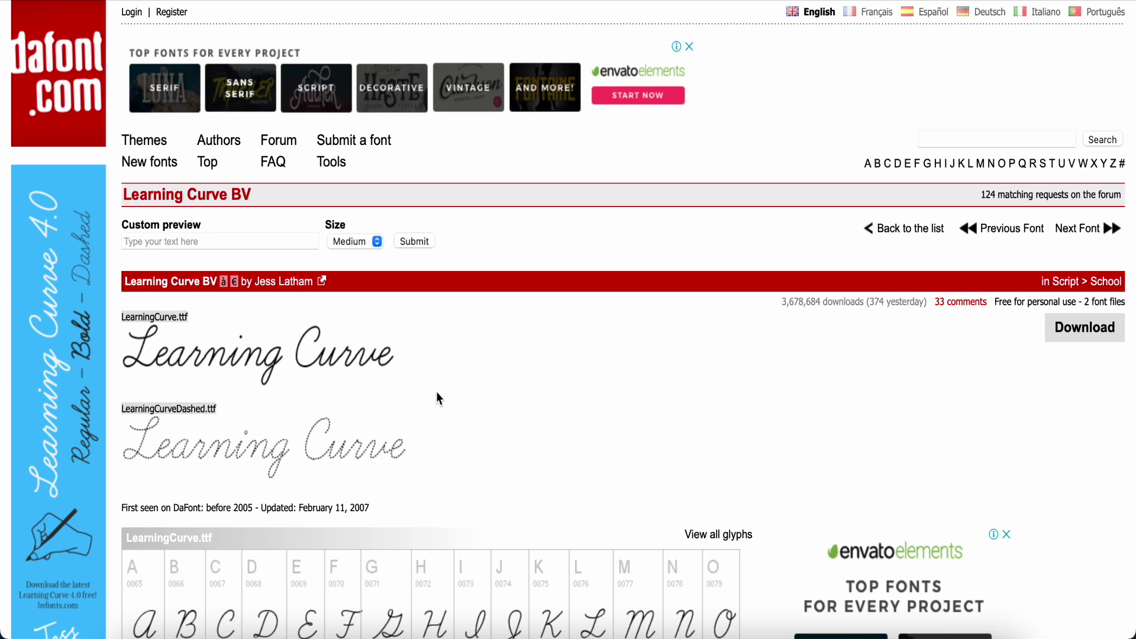
pyautogui.scroll(-3, 437, 393)
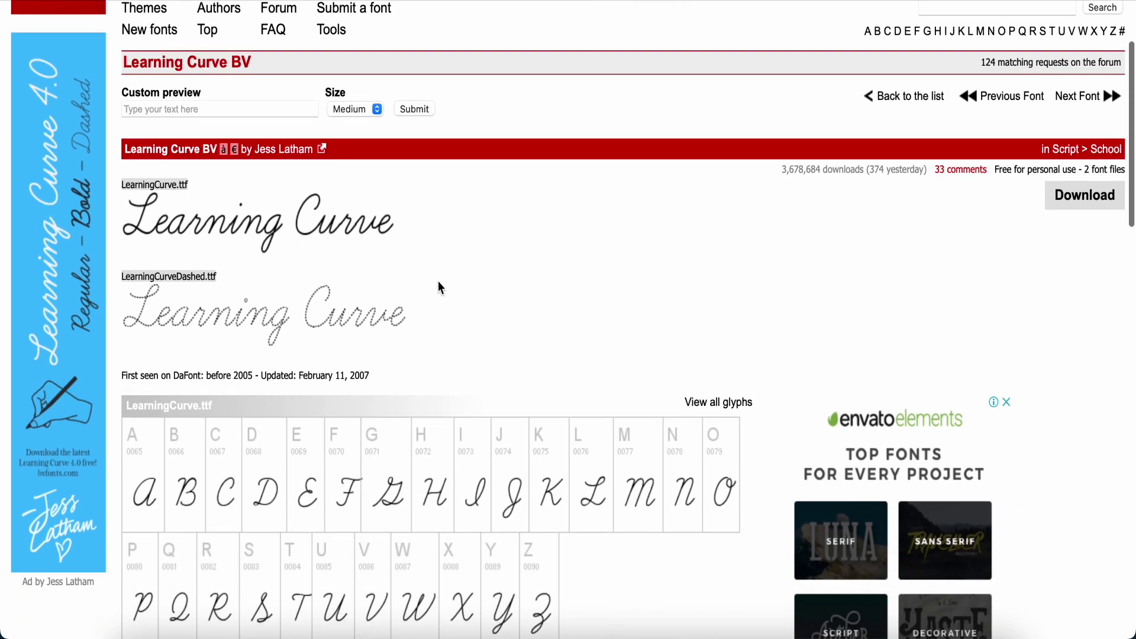
pyautogui.scroll(-1, 439, 287)
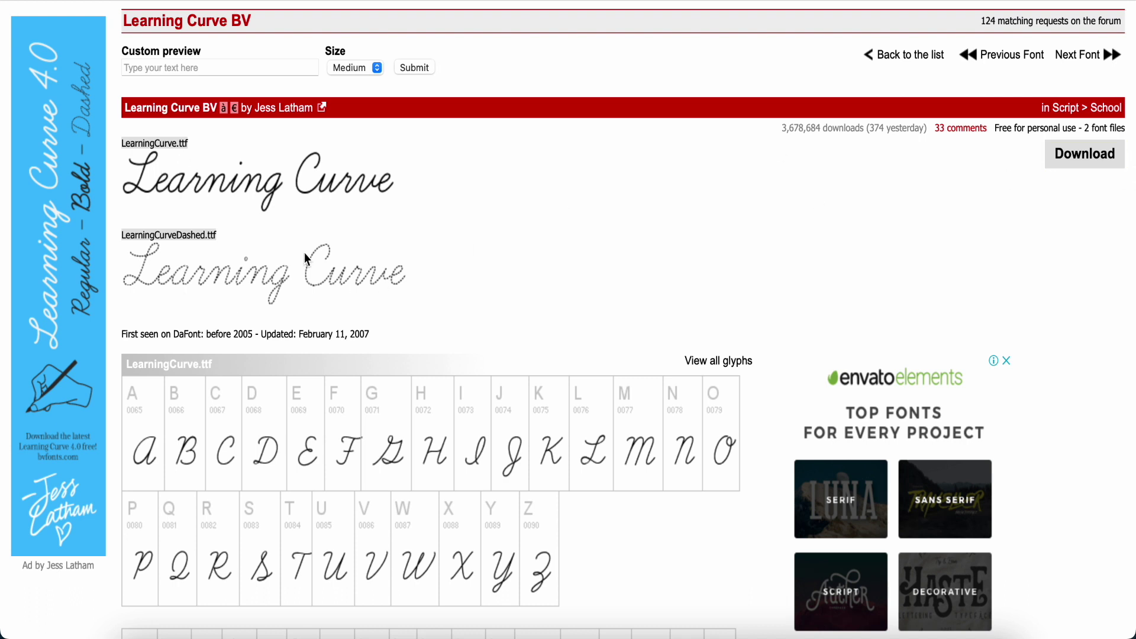
pyautogui.click(811, 5)
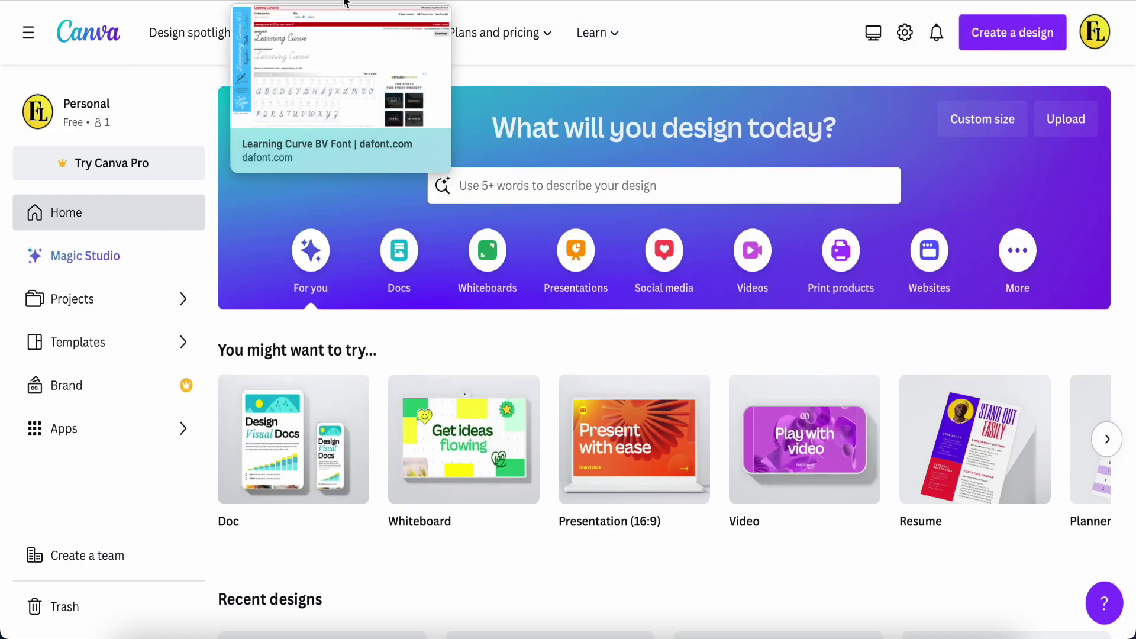
pyautogui.click(326, 5)
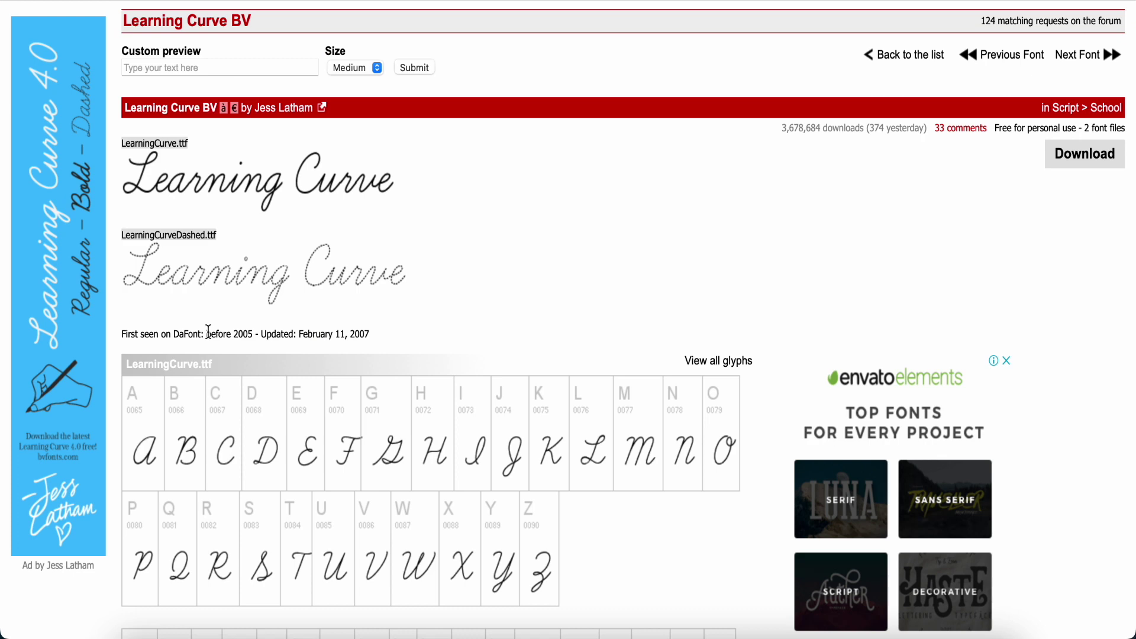
# Step: Look through the Learning Curve BV character tables for letters, numbers and symbols, and download the font
pyautogui.scroll(5, 200, 293)
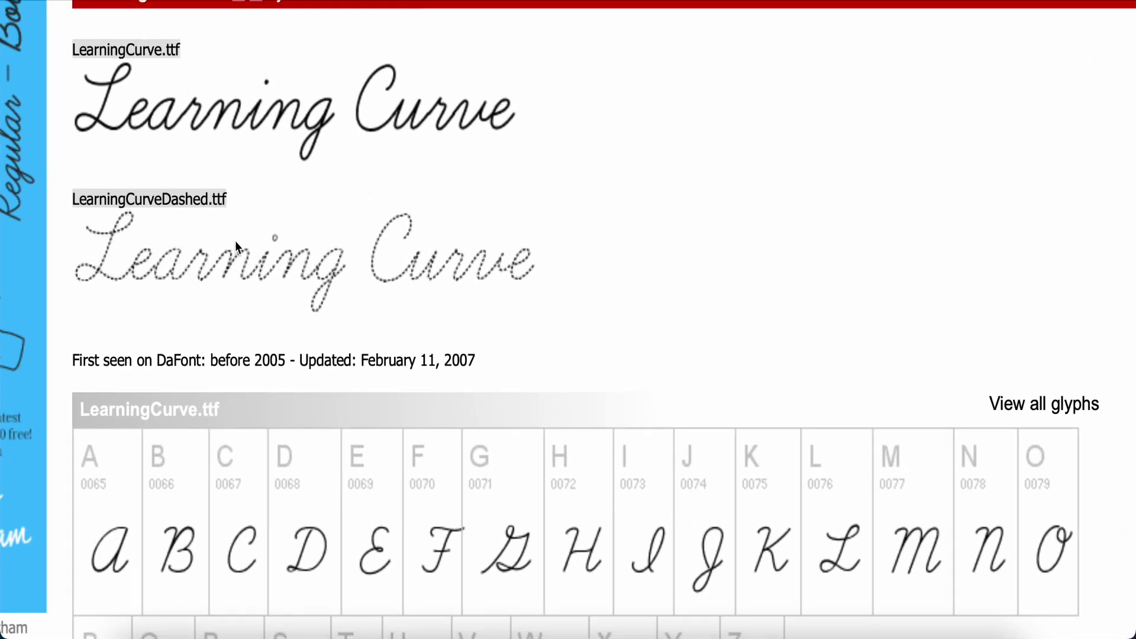
pyautogui.scroll(-5, 547, 264)
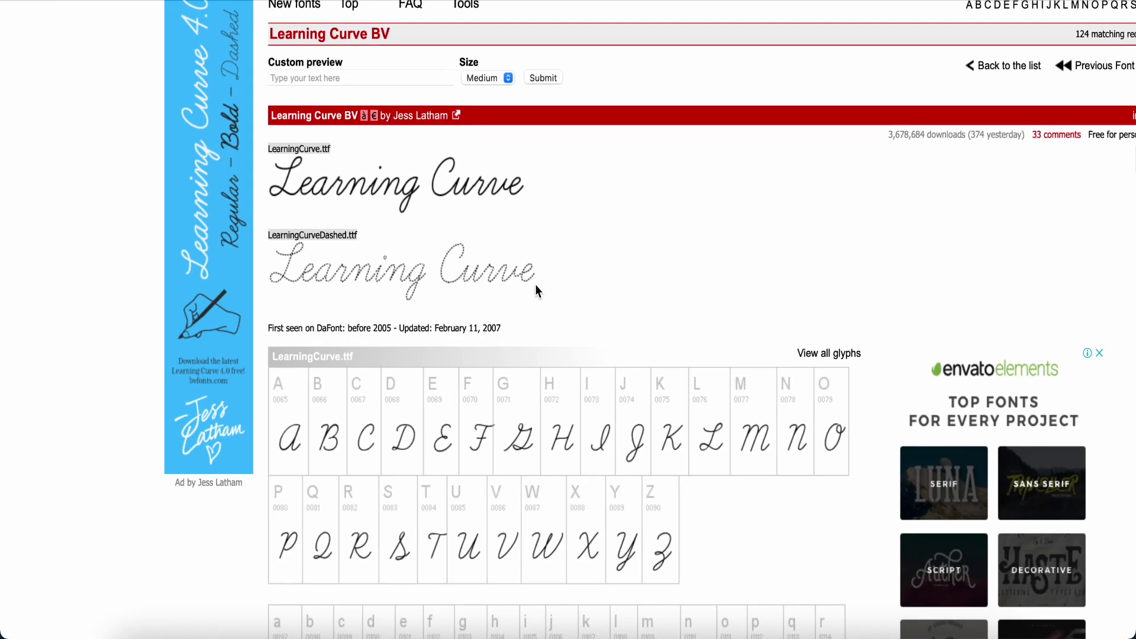
pyautogui.scroll(-3, 489, 404)
pyautogui.scroll(-10, 343, 515)
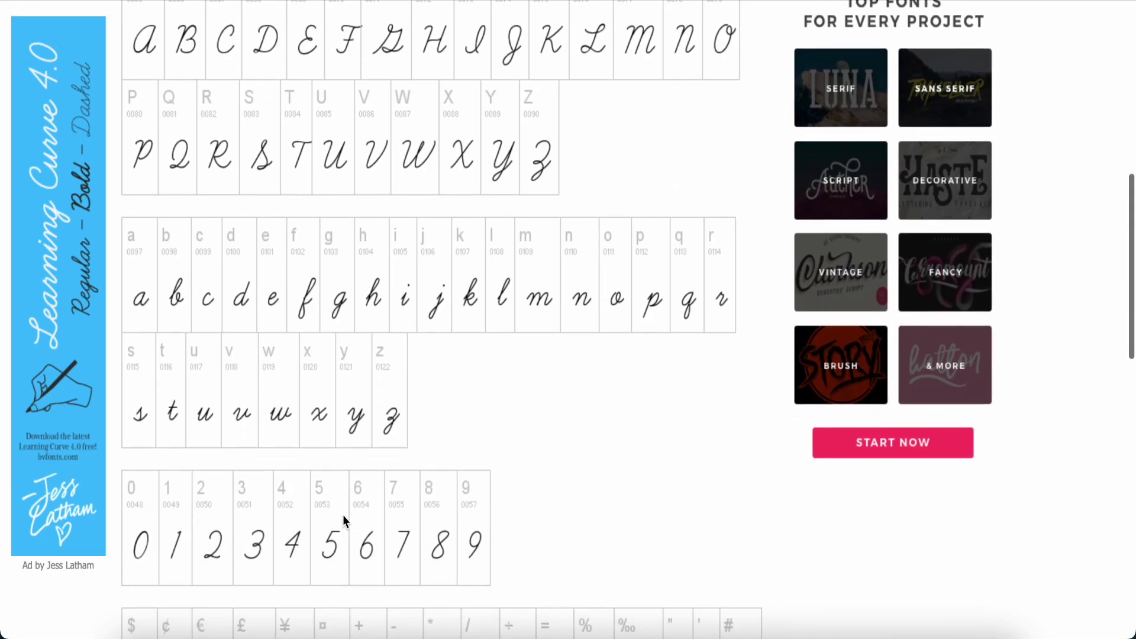
pyautogui.scroll(-9, 342, 515)
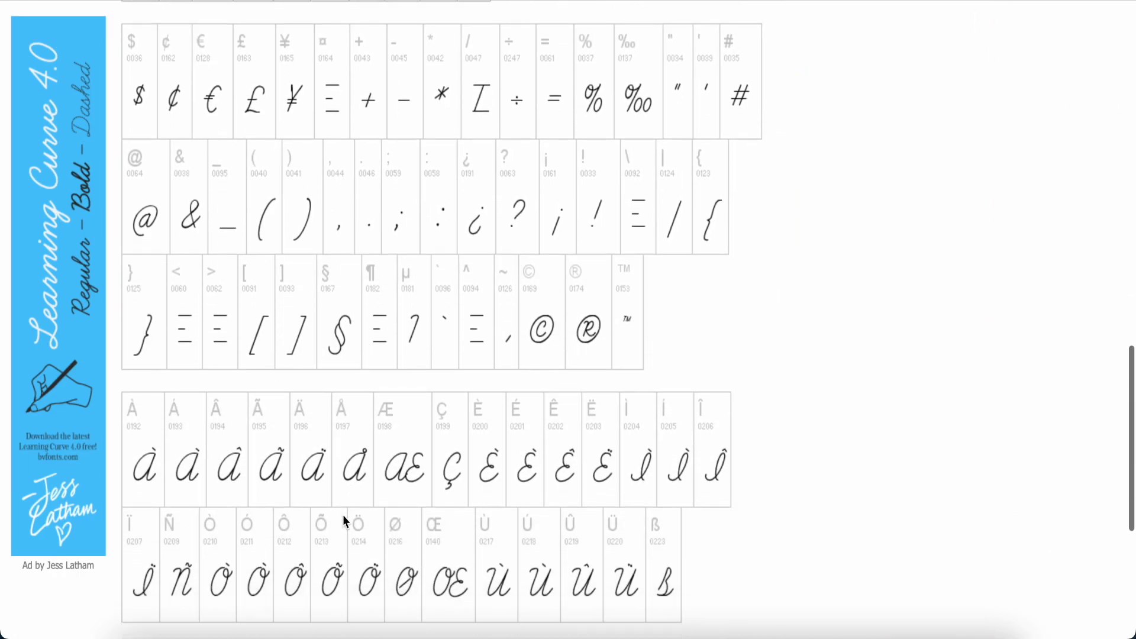
pyautogui.scroll(20, 343, 515)
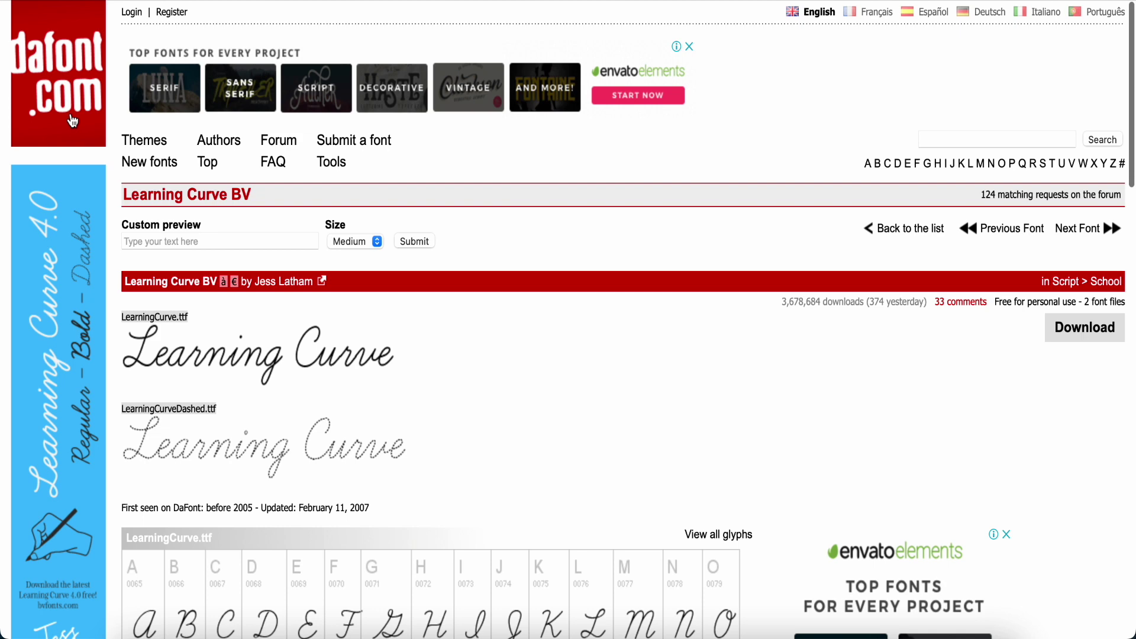
pyautogui.scroll(-2, 350, 403)
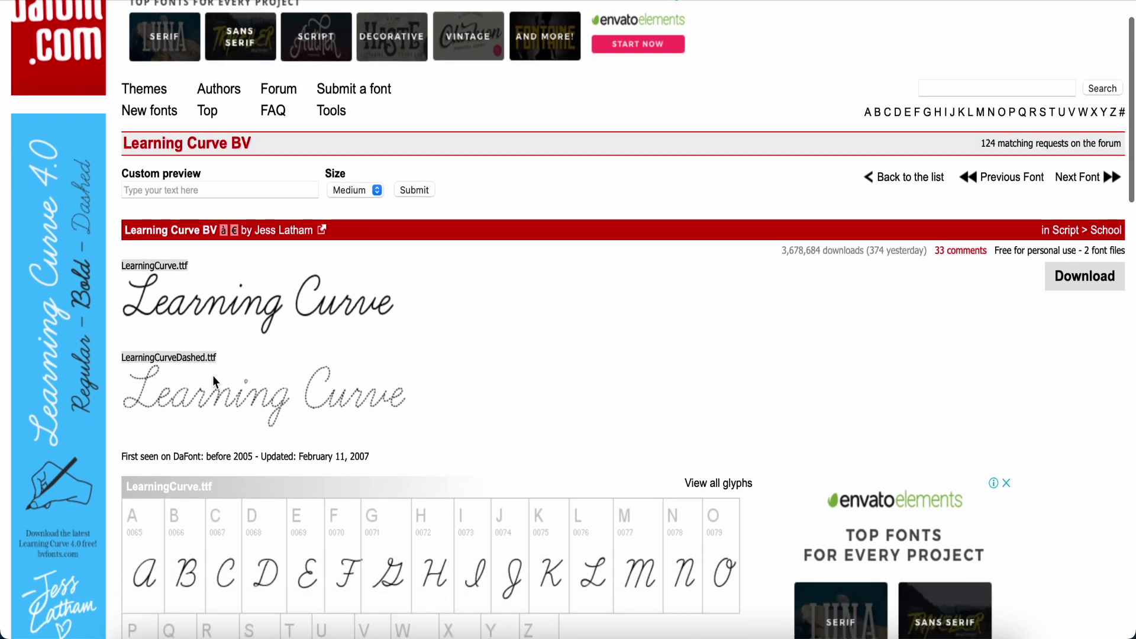
pyautogui.click(1077, 278)
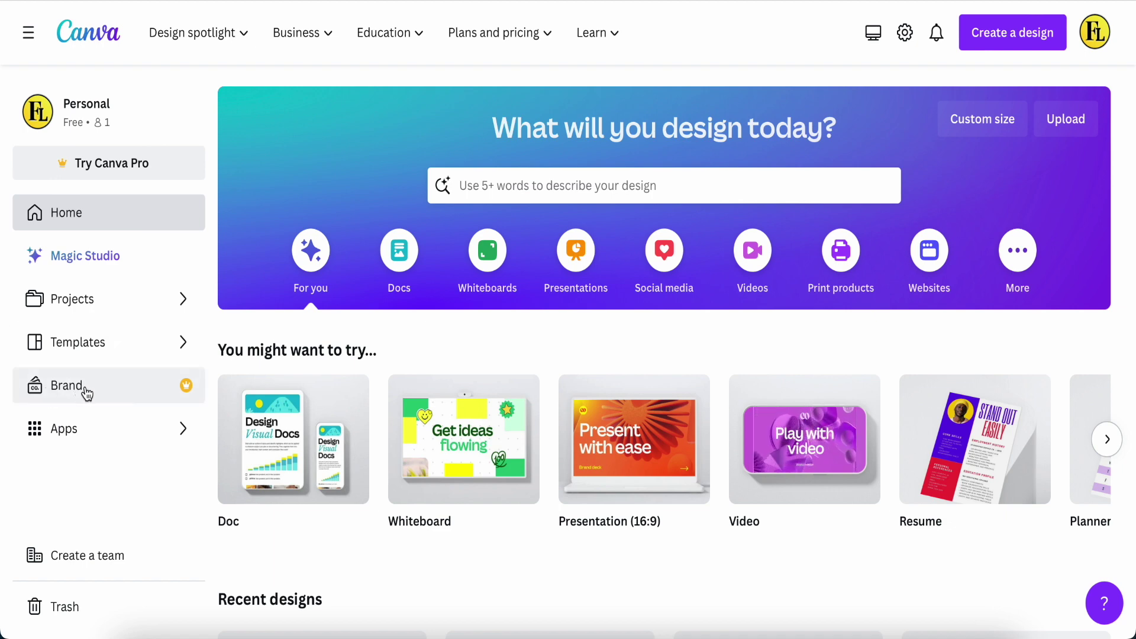
# Step: Switch to Canva, open the Brand page and go to the Fonts section of the Brand Kit
pyautogui.click(108, 395)
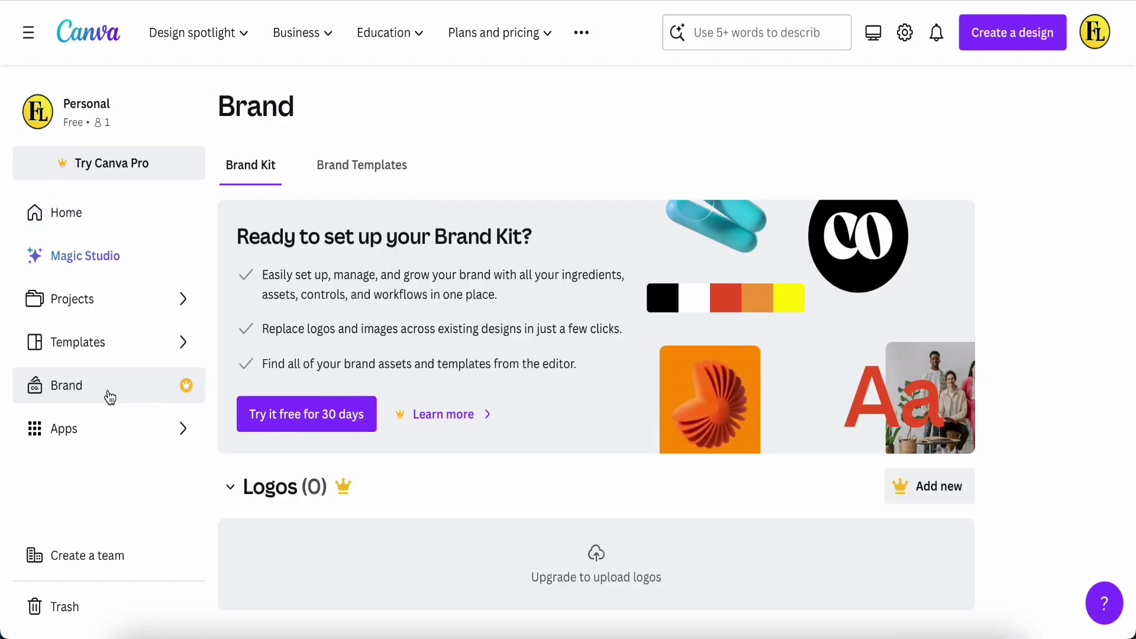
pyautogui.scroll(-4, 420, 346)
pyautogui.scroll(-5, 419, 346)
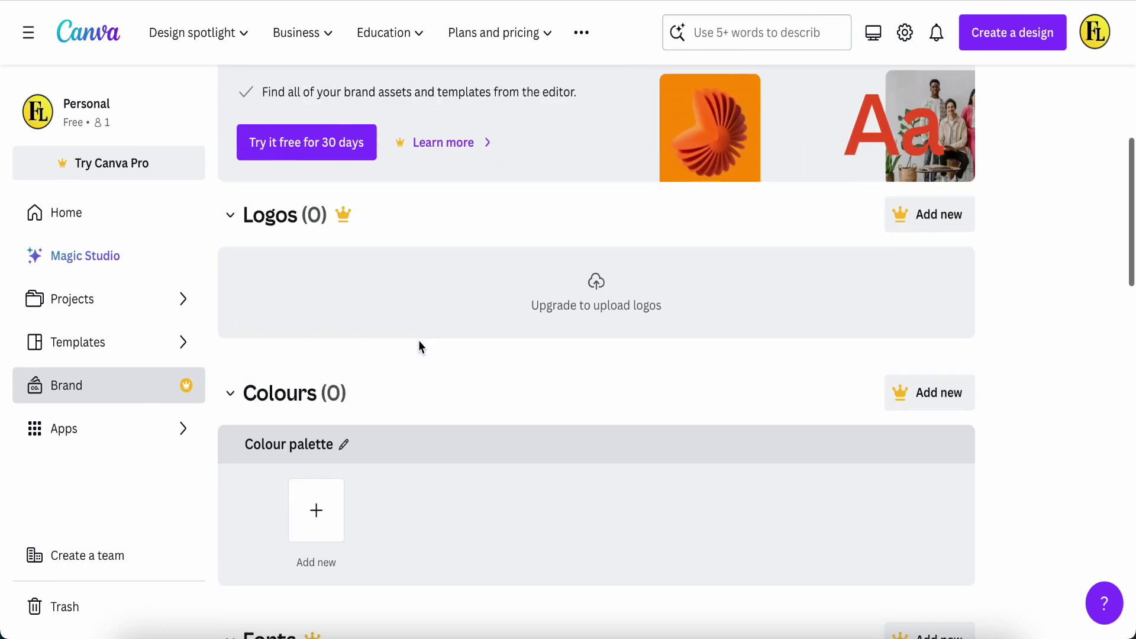
pyautogui.scroll(-1, 419, 346)
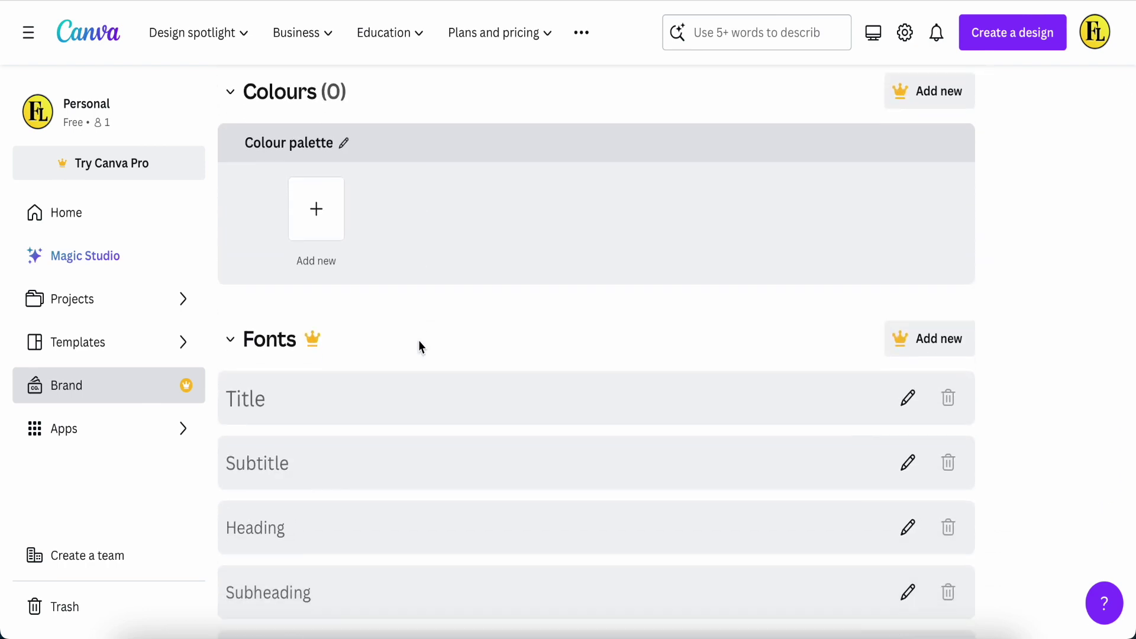
pyautogui.scroll(-1, 418, 340)
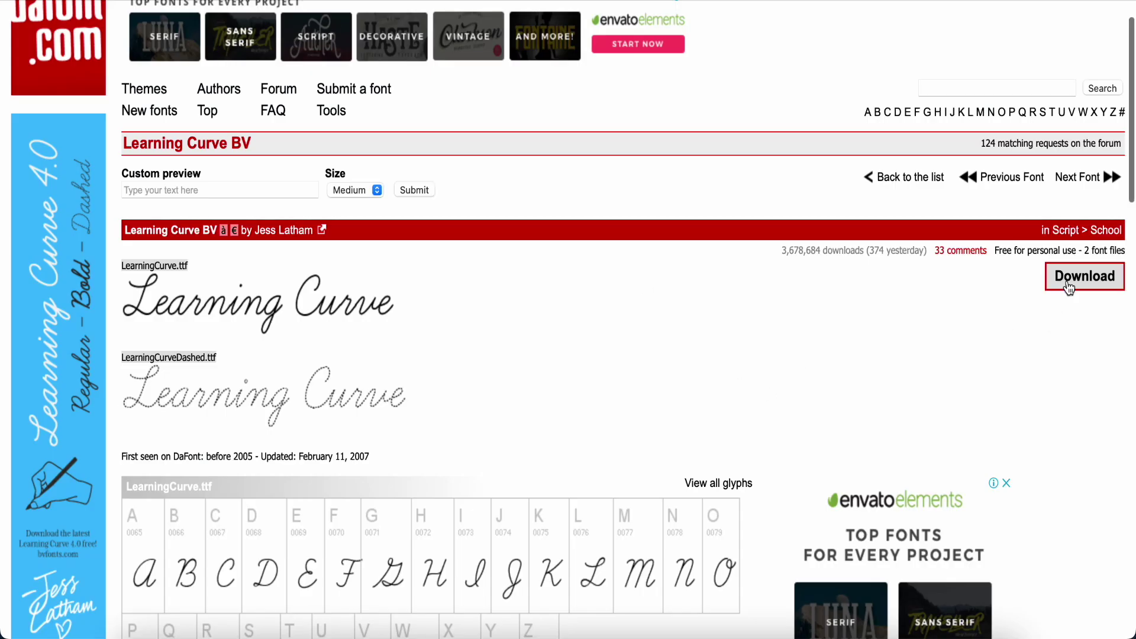
# Step: Download Learning Curve BV again from its dafont page and return to the Brand Kit's font styles in Canva
pyautogui.click(1083, 276)
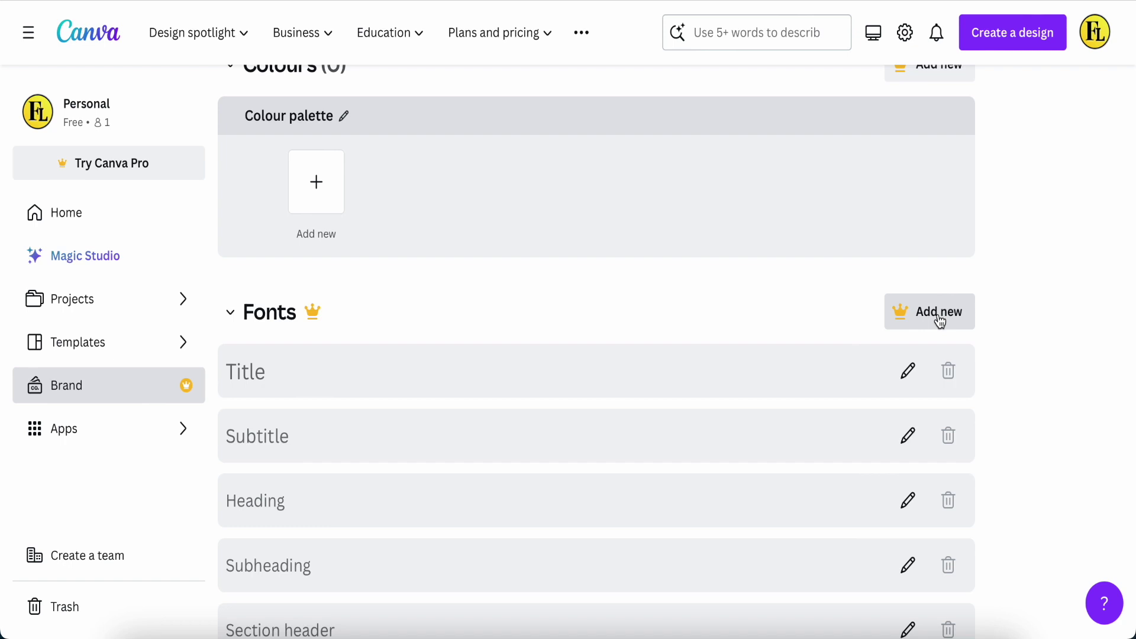
pyautogui.scroll(-3, 940, 322)
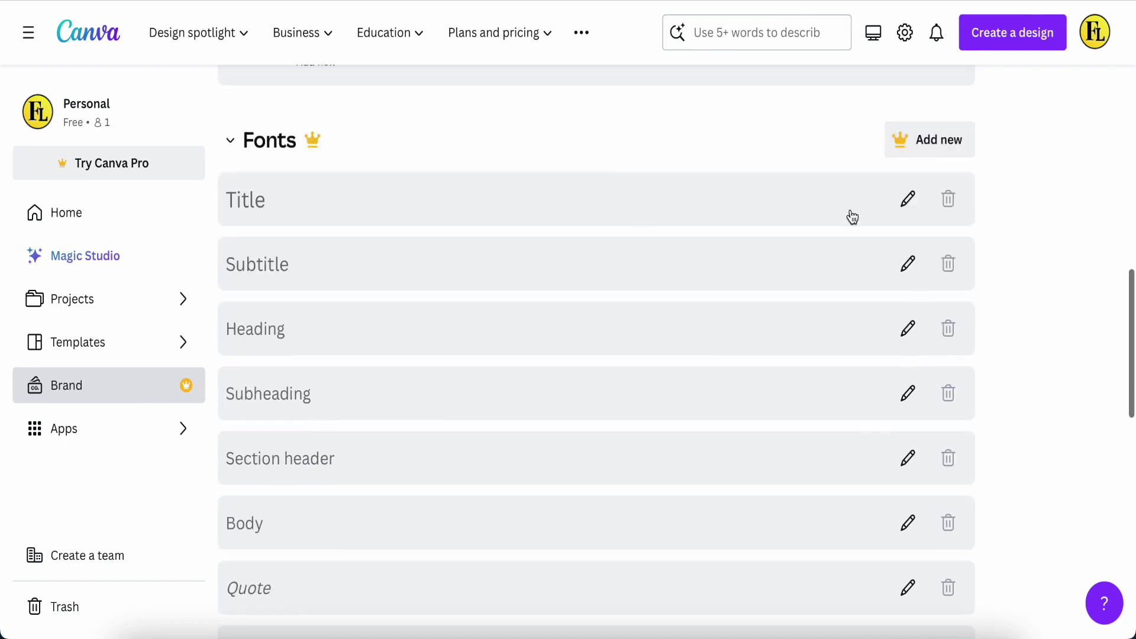
# Step: Try to add a new font in the Brand Kit, and try uploading one from the Letter Tracing Worksheet's font list
pyautogui.click(933, 142)
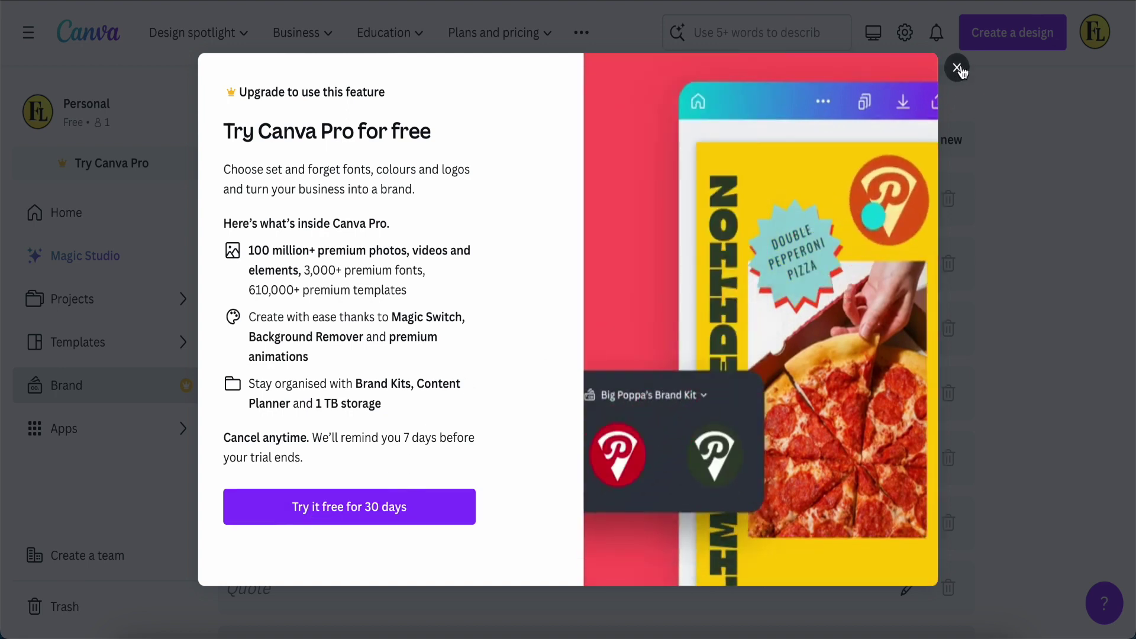
pyautogui.click(957, 67)
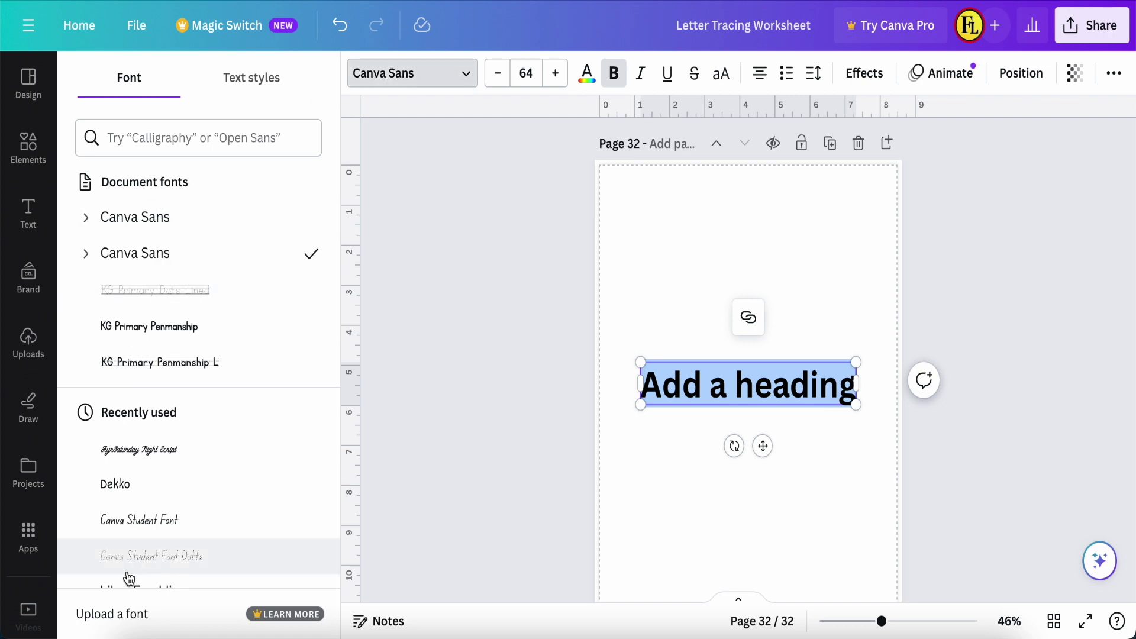
pyautogui.click(137, 622)
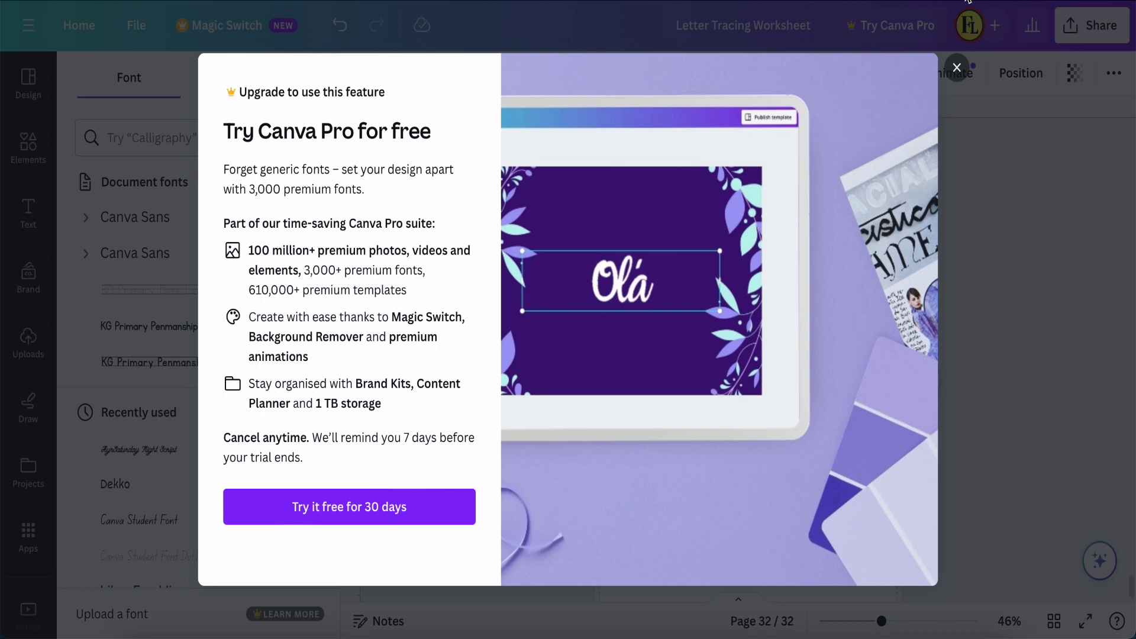
pyautogui.click(957, 69)
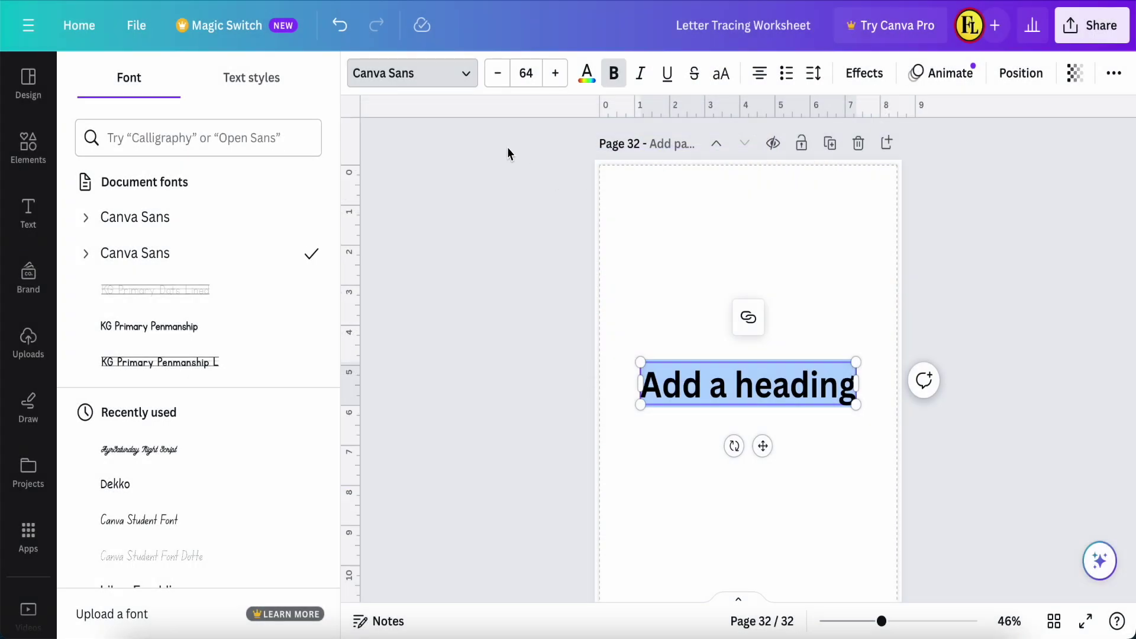
pyautogui.click(466, 75)
pyautogui.click(464, 73)
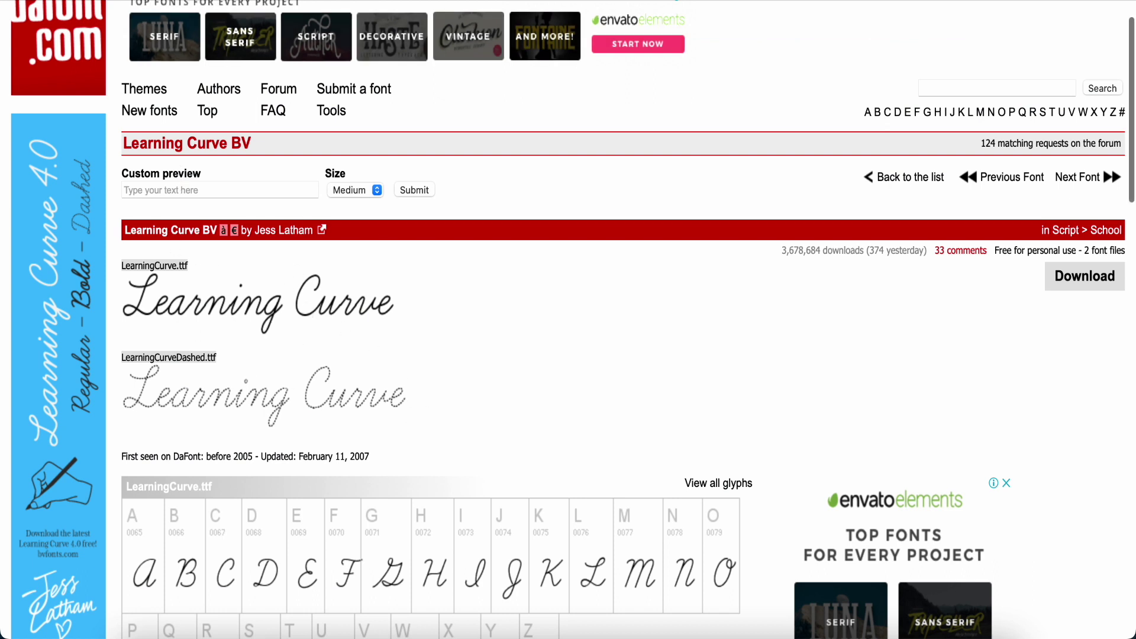
# Step: Return to dafont's School font list and look through its handwriting, cursive and dotted samples, including Cole Carreira
pyautogui.press('super+bracketleft')
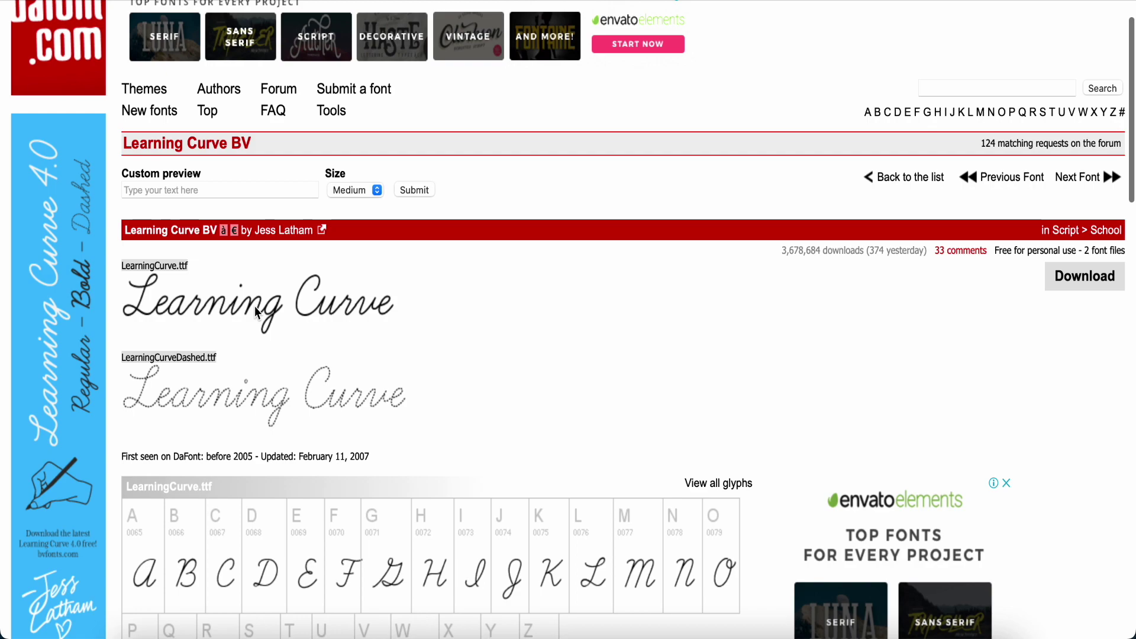
pyautogui.scroll(-10, 290, 331)
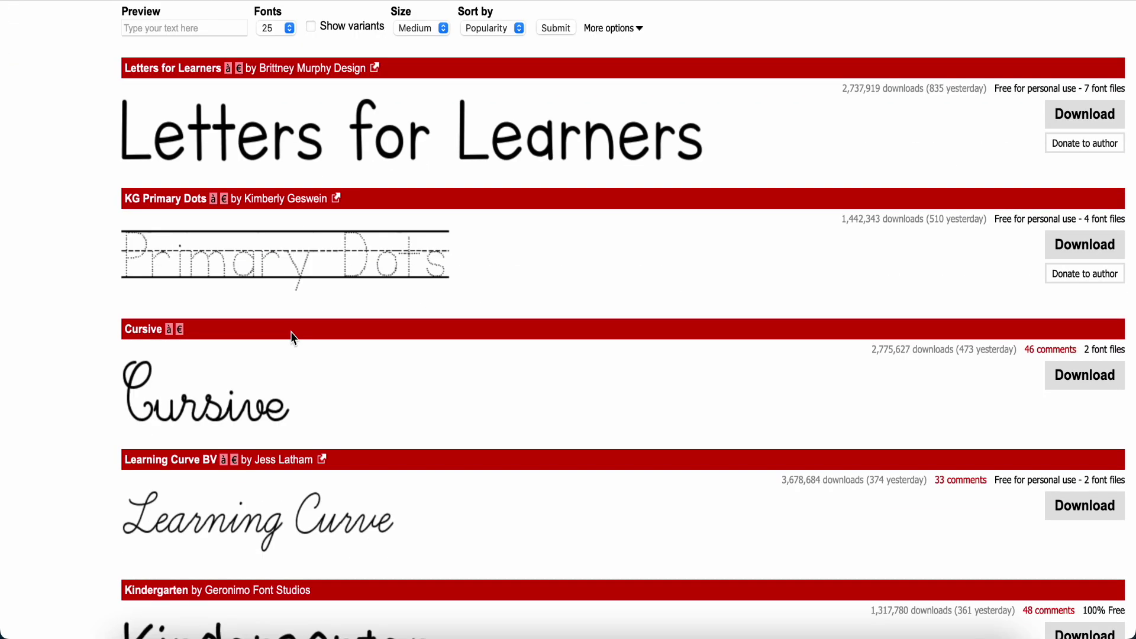
pyautogui.scroll(-7, 293, 338)
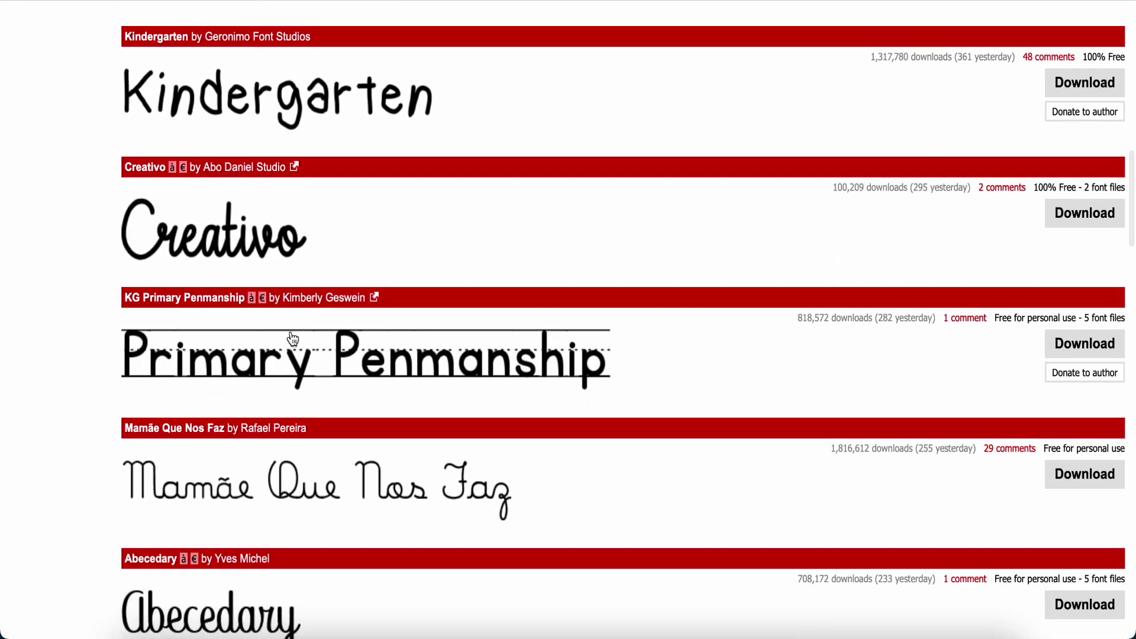
pyautogui.scroll(-9, 292, 339)
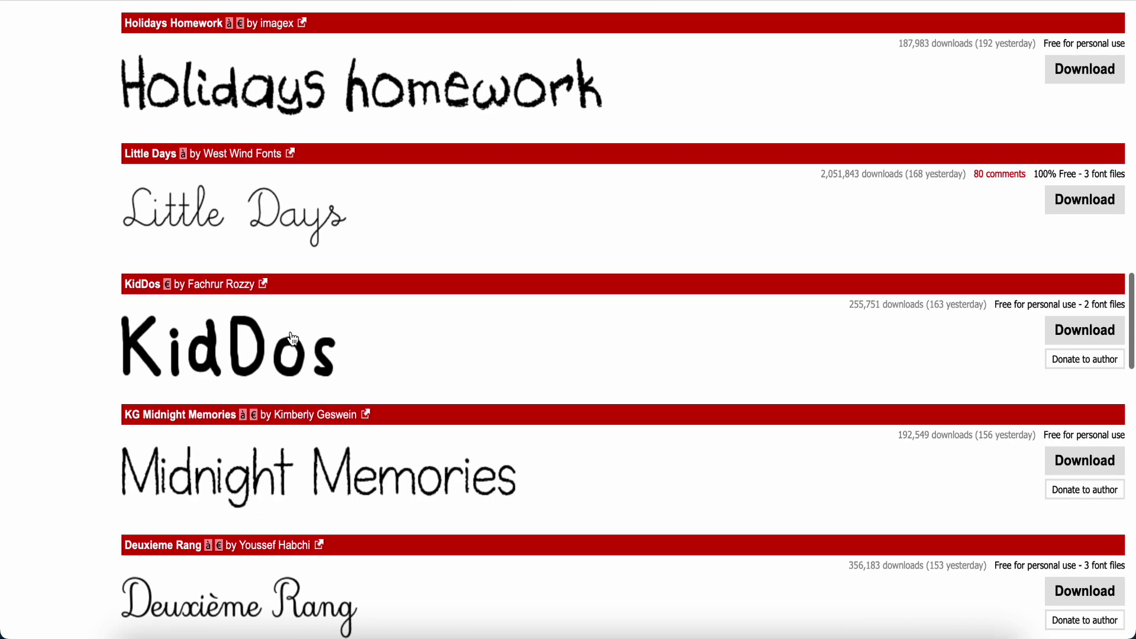
pyautogui.scroll(-4, 293, 339)
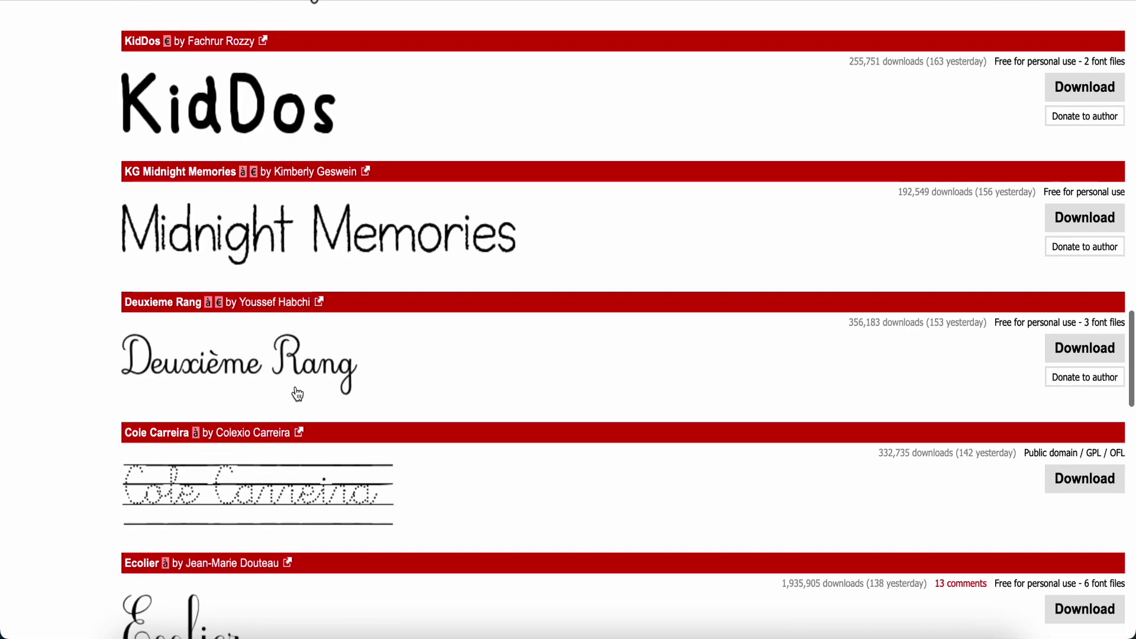
pyautogui.scroll(-2, 297, 394)
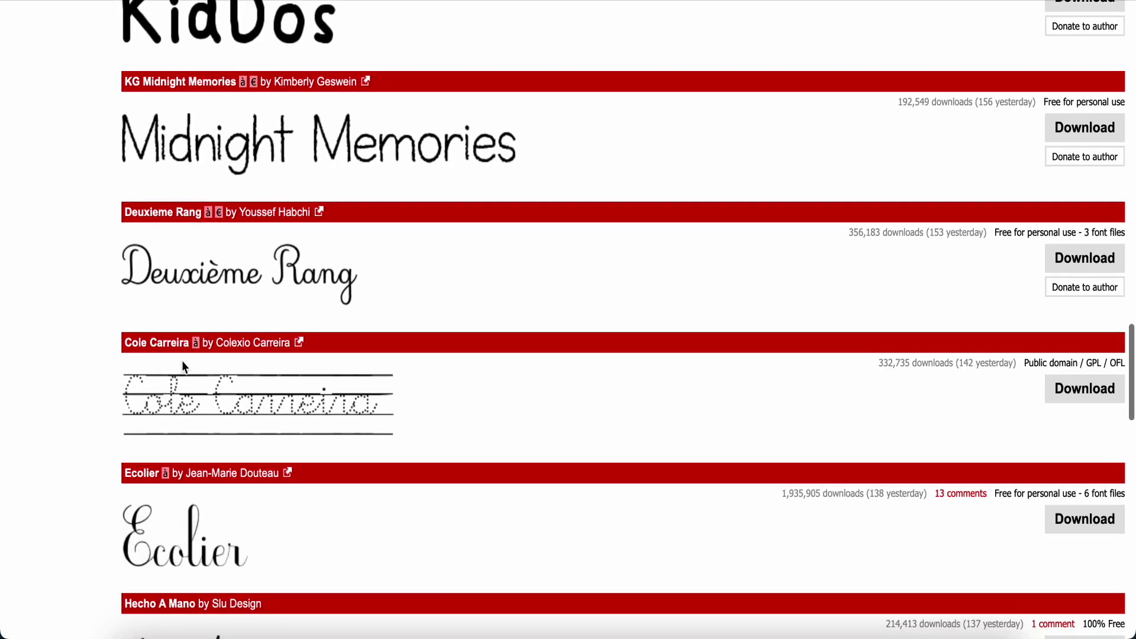
pyautogui.scroll(-2, 182, 360)
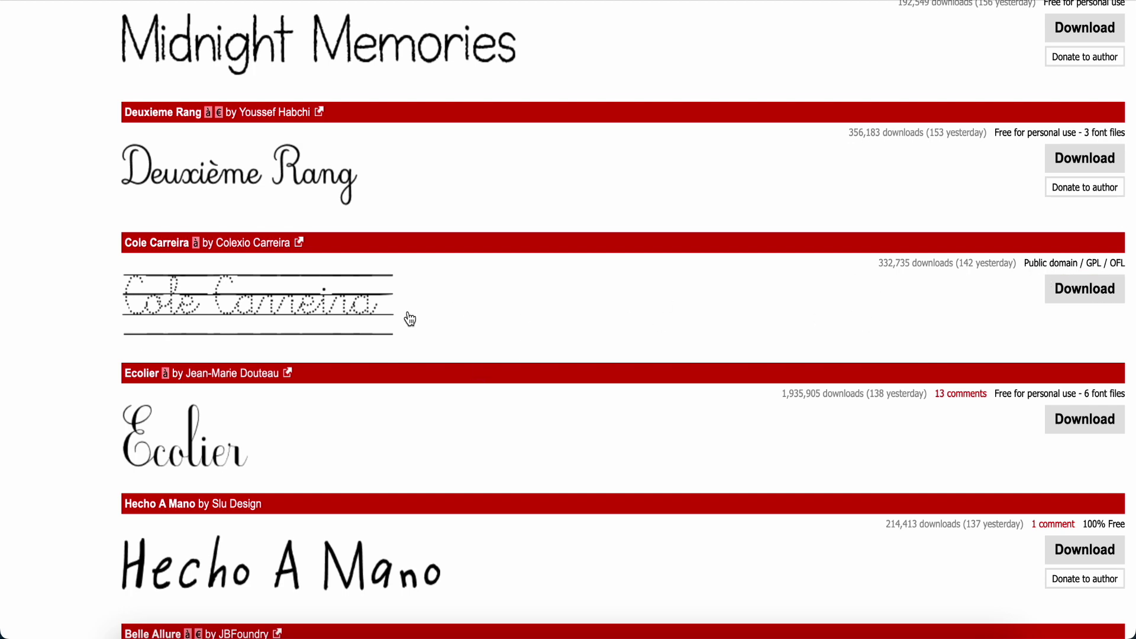
pyautogui.scroll(-5, 408, 318)
pyautogui.scroll(-10, 409, 320)
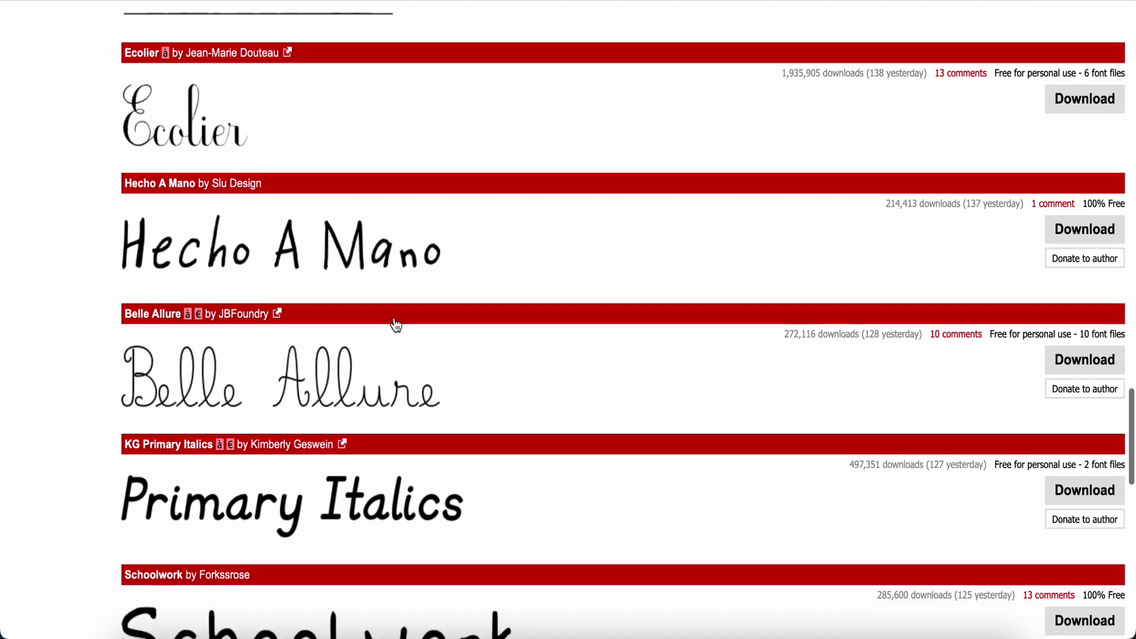
pyautogui.scroll(-4, 230, 178)
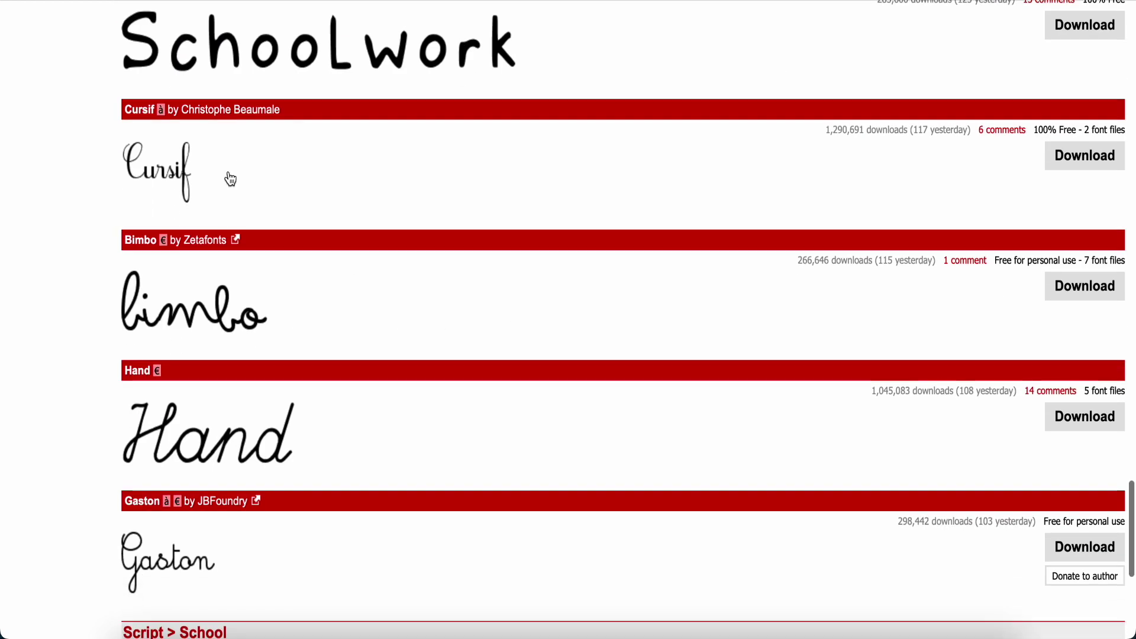
pyautogui.scroll(13, 255, 406)
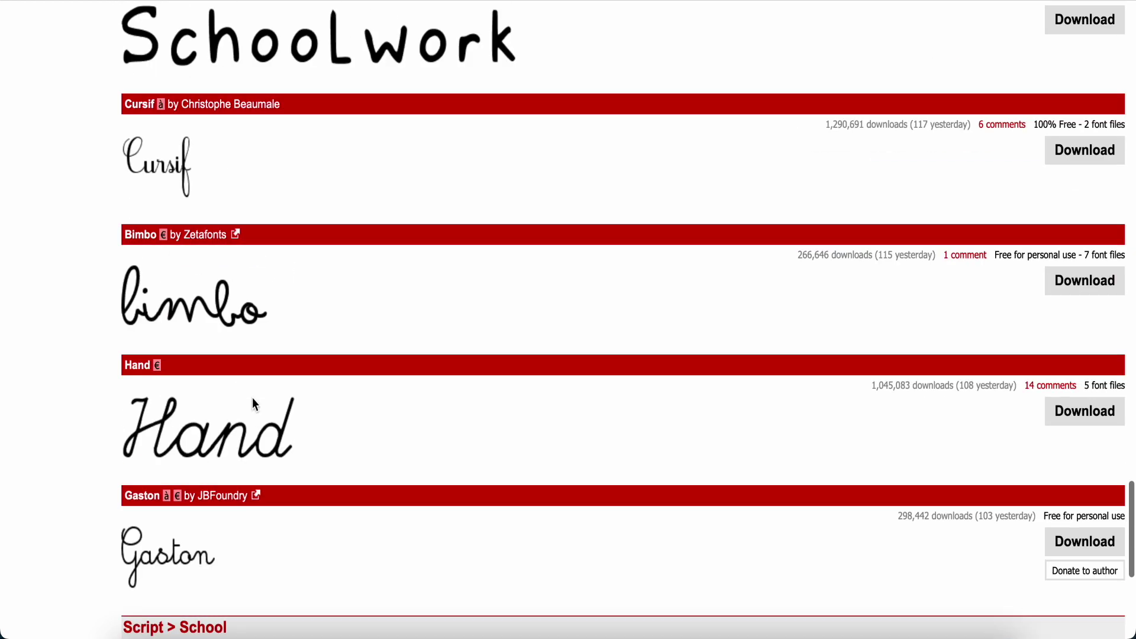
pyautogui.scroll(6, 253, 404)
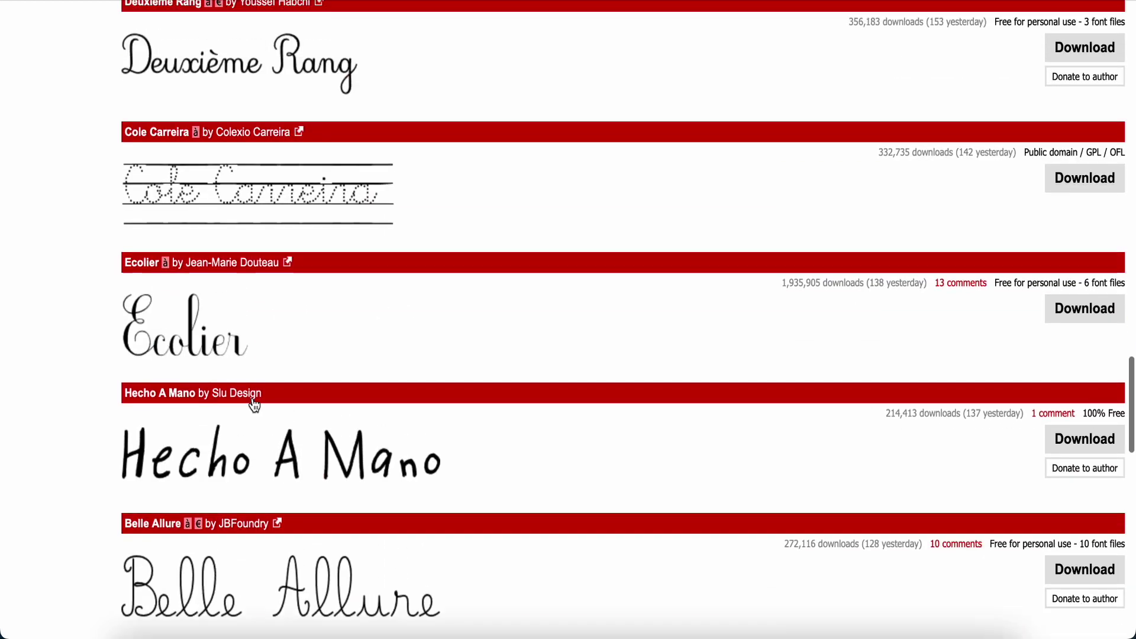
pyautogui.scroll(1, 252, 398)
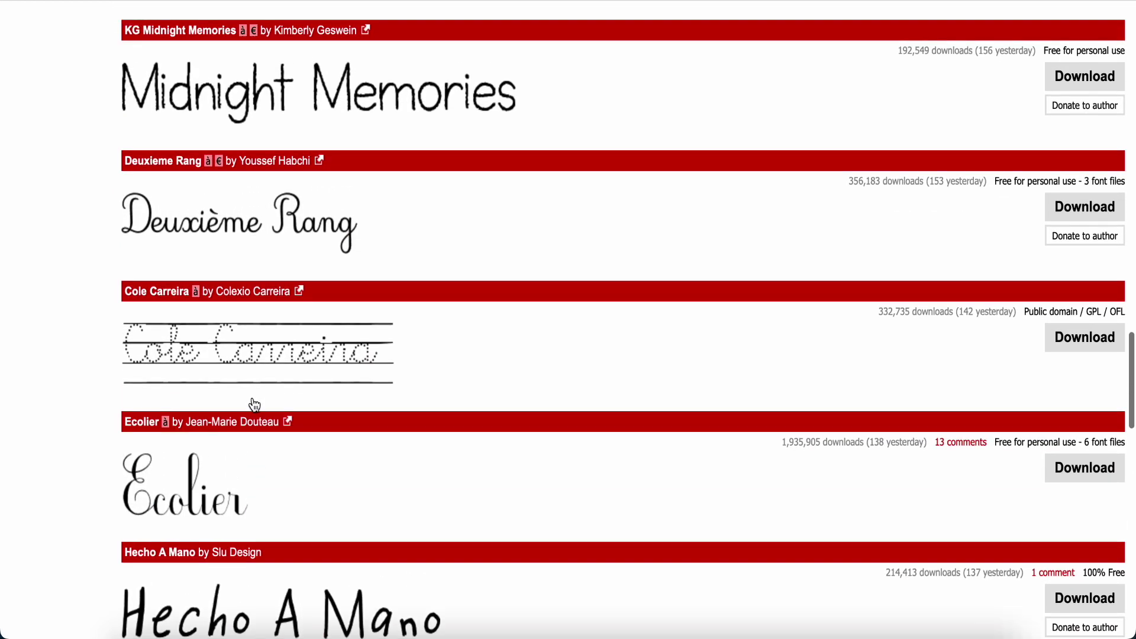
# Step: Switch to the YouTube video page and view the comment asking about a cursive writing font
pyautogui.click(113, 18)
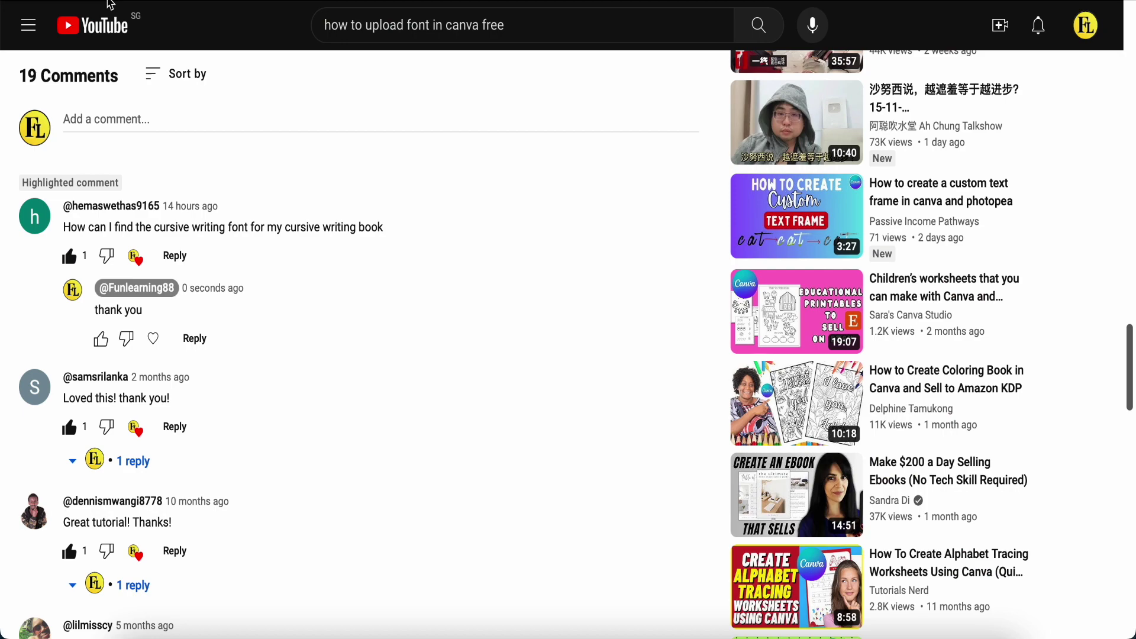
pyautogui.scroll(-6, 148, 314)
pyautogui.scroll(-3, 148, 314)
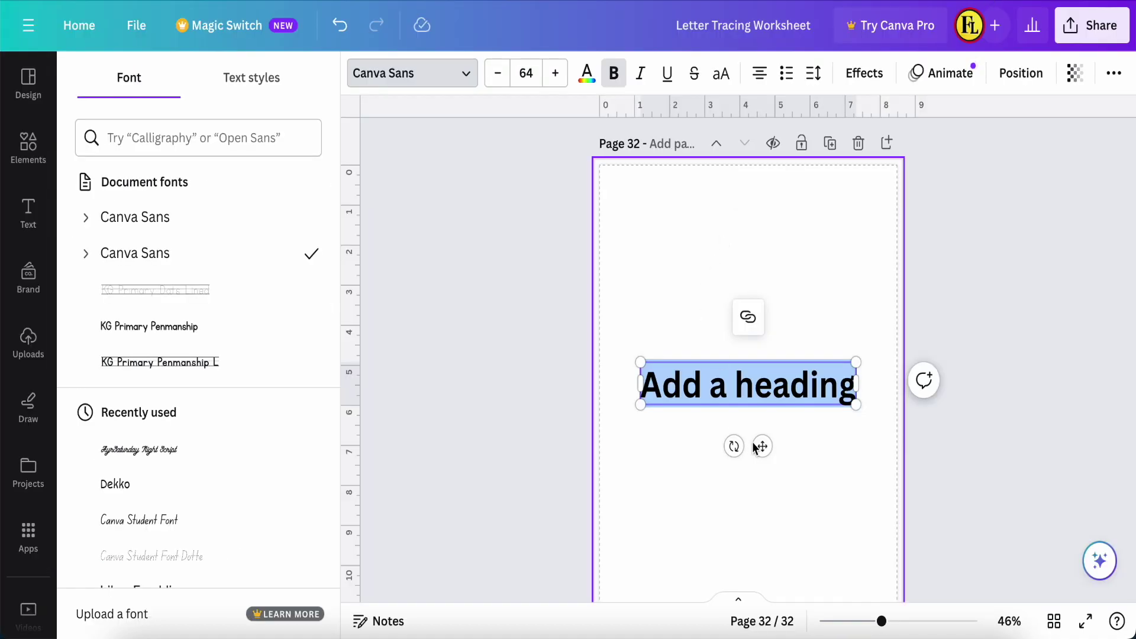
# Step: In Canva, move the page 32 heading near the page top, set it in KG Primary Dots Lined and enlarge it to size 115
pyautogui.moveTo(763, 448); pyautogui.dragTo(762, 316)
pyautogui.click(132, 303)
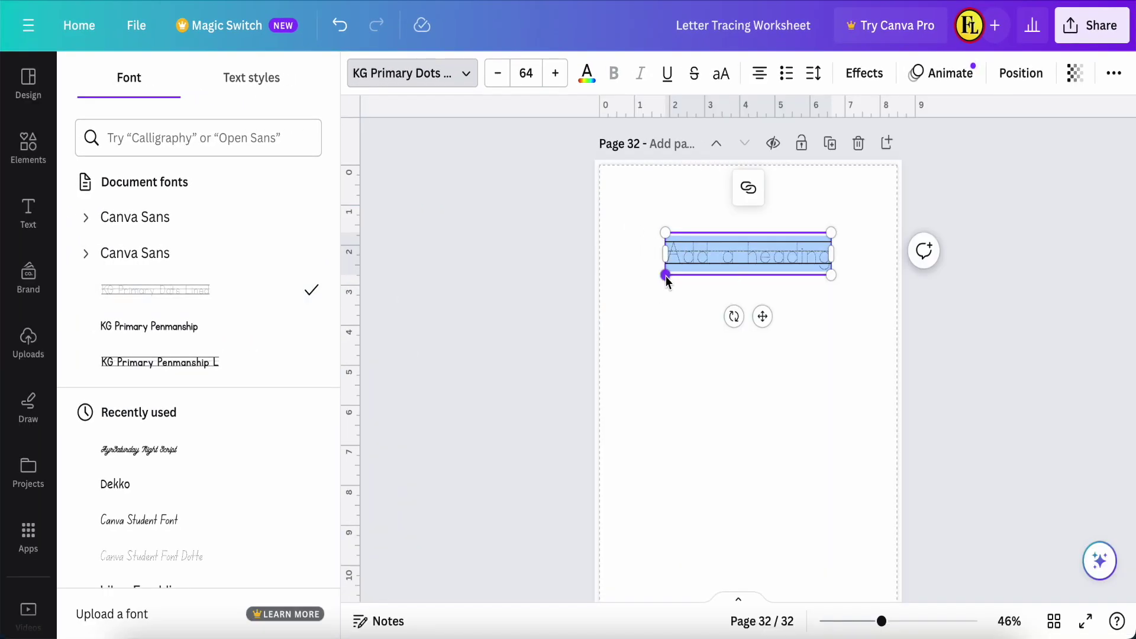
pyautogui.moveTo(666, 276); pyautogui.dragTo(605, 300)
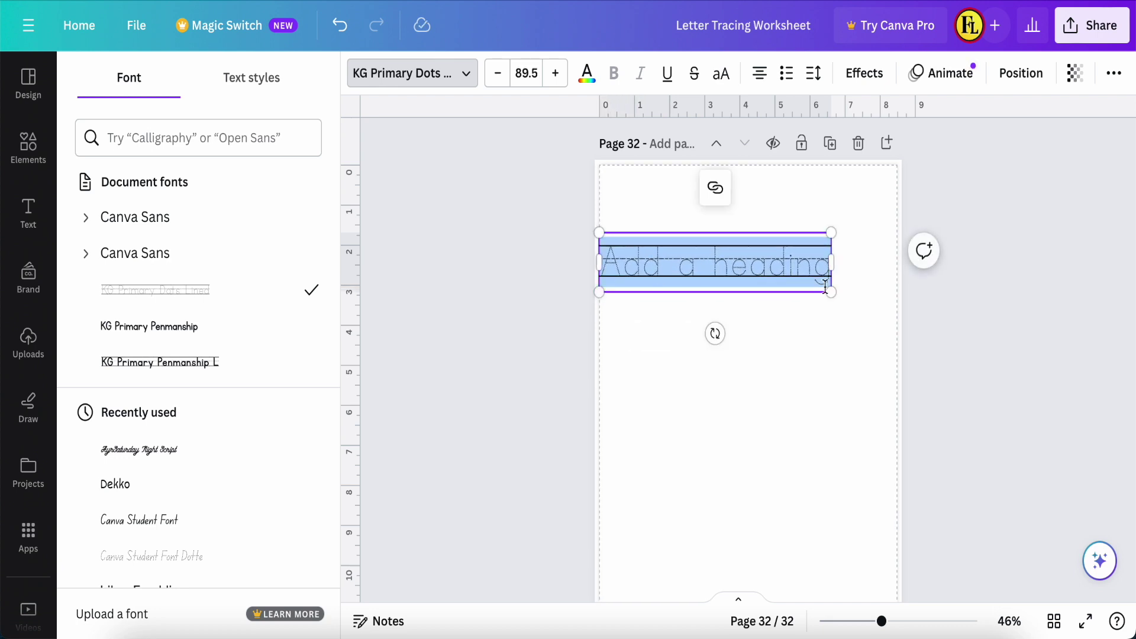
pyautogui.moveTo(832, 233); pyautogui.dragTo(897, 212)
pyautogui.click(802, 418)
pyautogui.moveTo(756, 261); pyautogui.dragTo(761, 242)
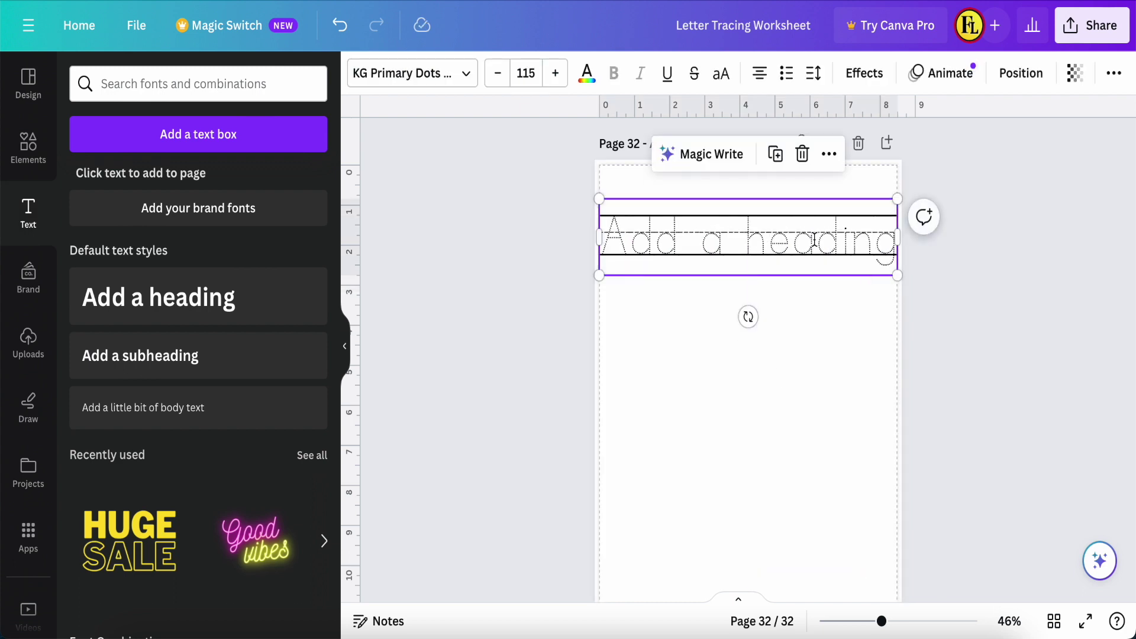
# Step: Delete the heading's text and fill the text box with spaces to form blank handwriting lines across the page
pyautogui.doubleClick(878, 245)
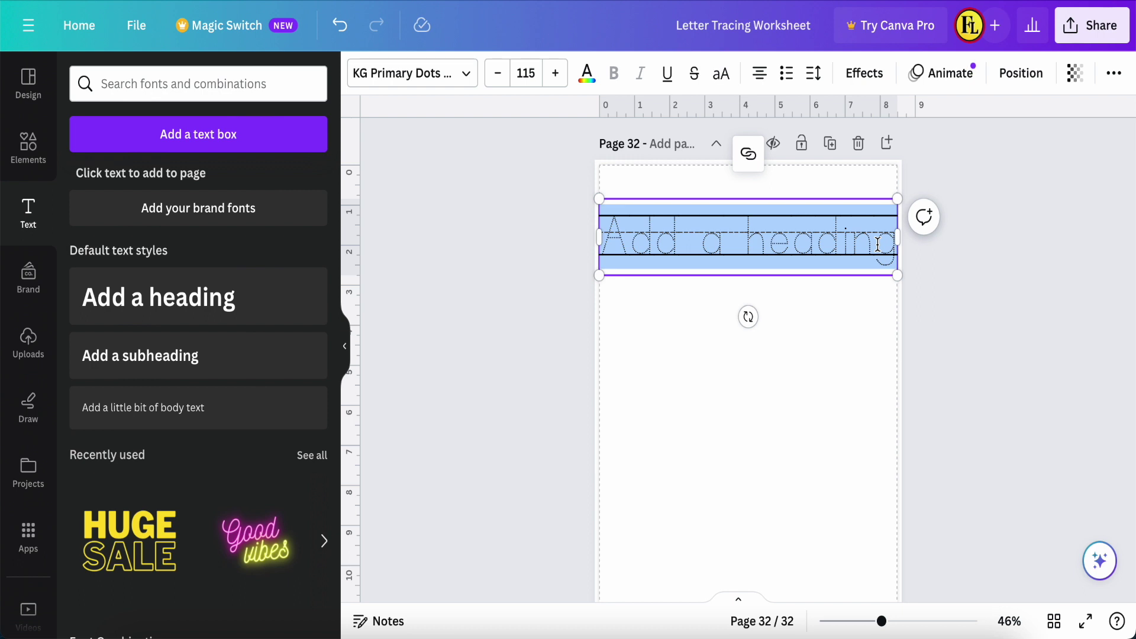
pyautogui.press('Escape')
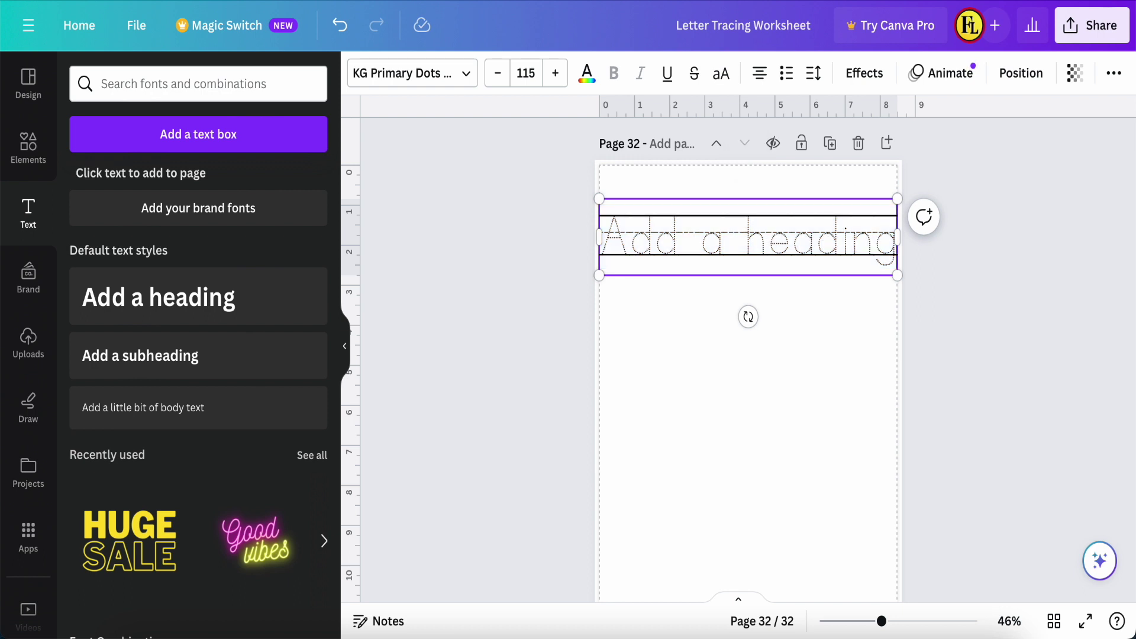
pyautogui.scroll(5, 884, 220)
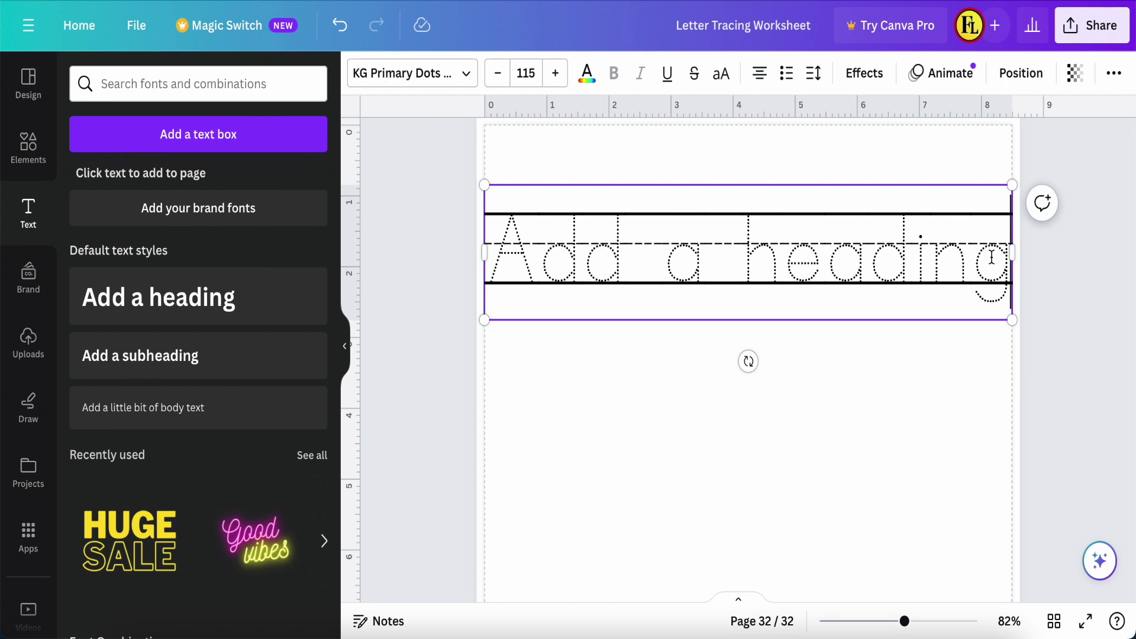
pyautogui.press('BackSpace')
pyautogui.press('BackSpace')
pyautogui.press('BackSpace')
pyautogui.press('BackSpace')
pyautogui.press('BackSpace')
pyautogui.press('BackSpace')
pyautogui.press('BackSpace')
pyautogui.press('BackSpace')
pyautogui.press('BackSpace')
pyautogui.press('BackSpace')
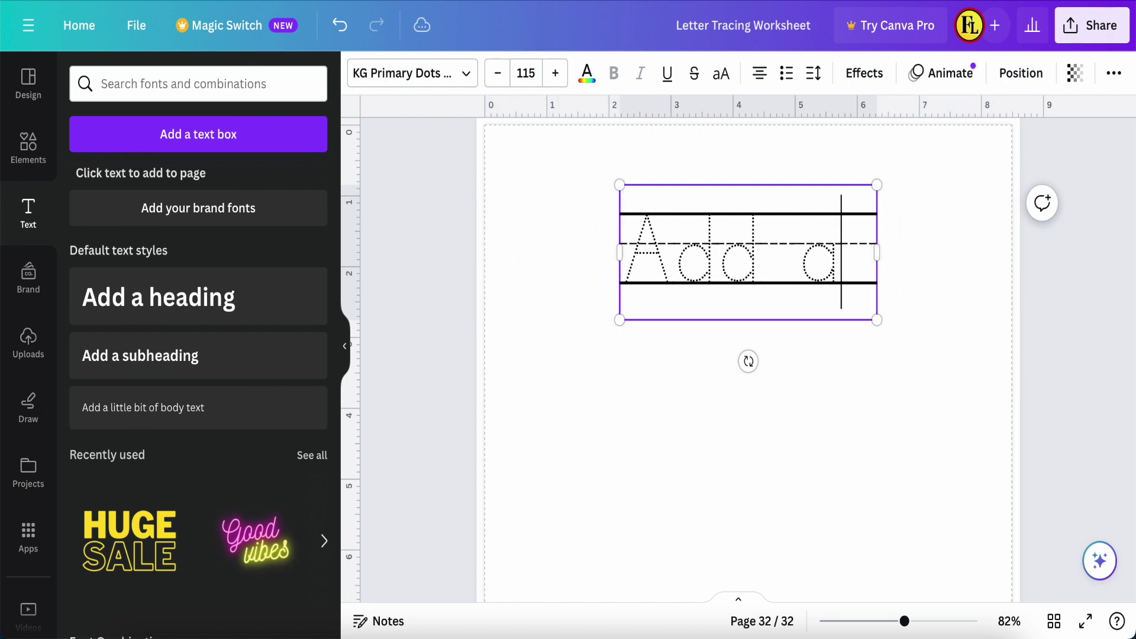
pyautogui.press('BackSpace')
pyautogui.press('BackSpace')
pyautogui.press('BackSpace')
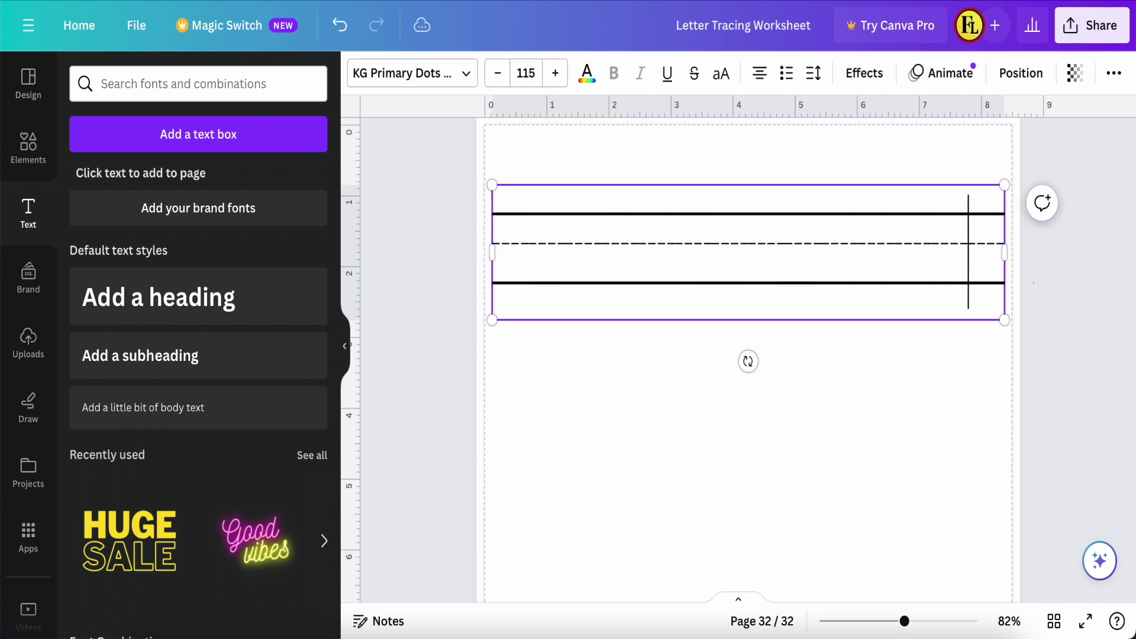
# Step: Deselect the blank handwriting lines and undo their removal from the page
pyautogui.click(1057, 333)
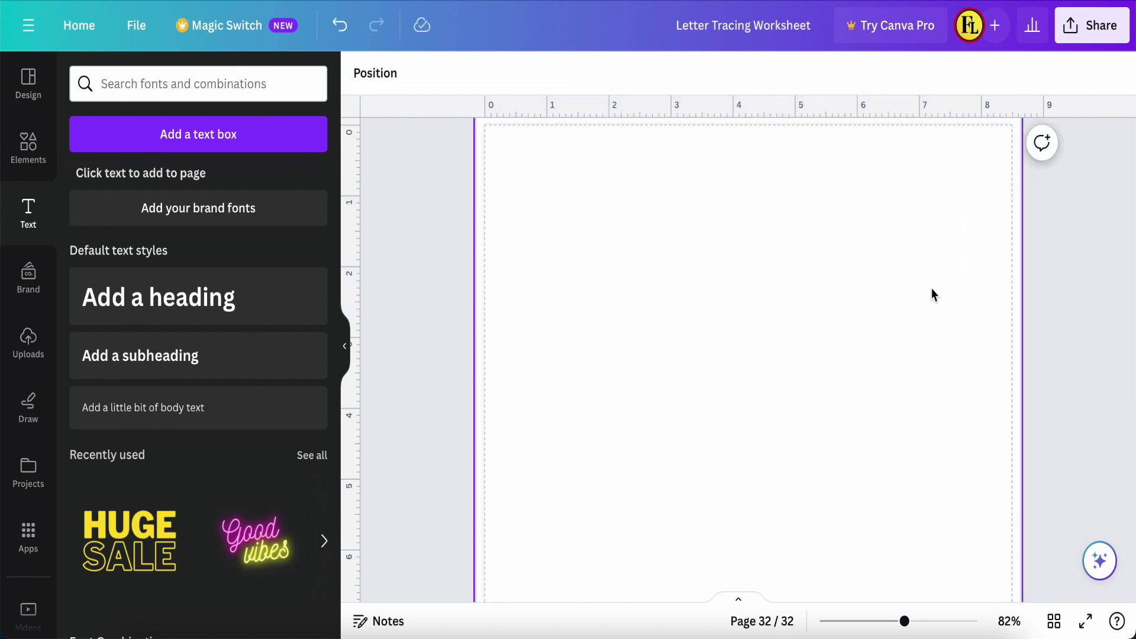
pyautogui.click(811, 296)
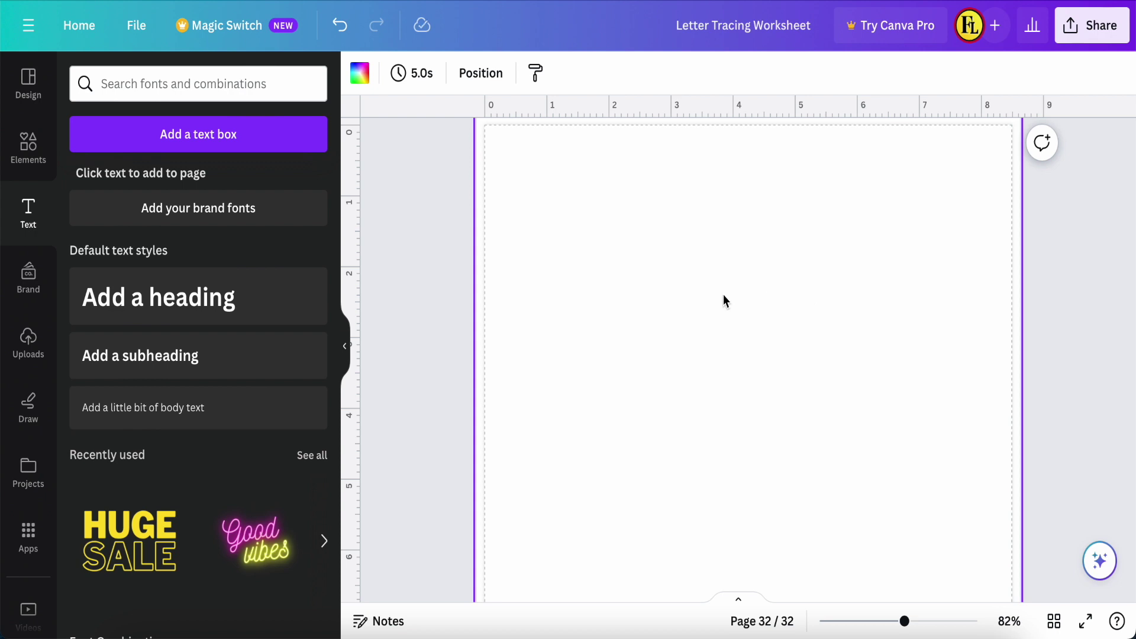
pyautogui.hotkey('ctrl', 'z')
pyautogui.click(819, 419)
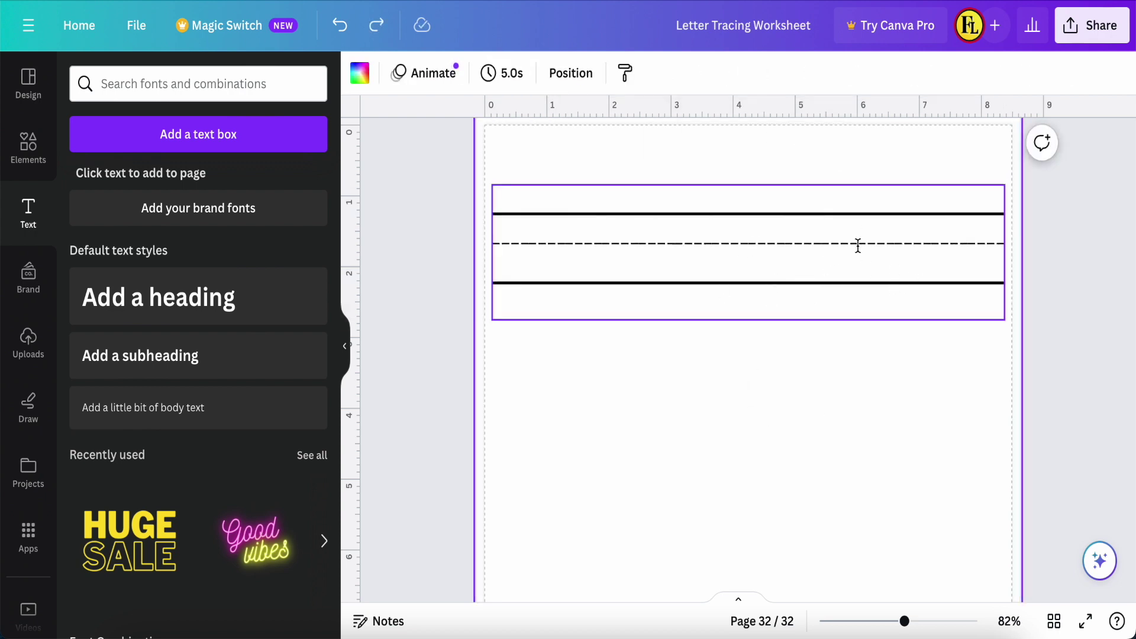
# Step: Stretch the blank handwriting lines to both page margins, bringing the font size to 119
pyautogui.click(966, 305)
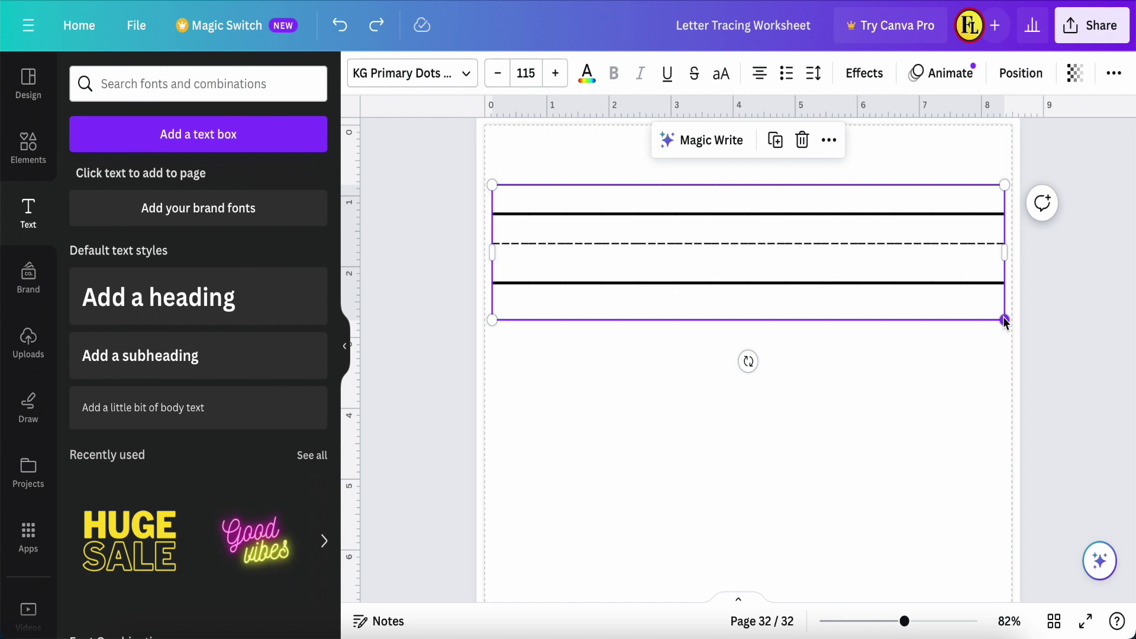
pyautogui.click(953, 351)
pyautogui.click(1001, 322)
pyautogui.moveTo(1004, 321); pyautogui.dragTo(1013, 323)
pyautogui.moveTo(492, 186); pyautogui.dragTo(485, 183)
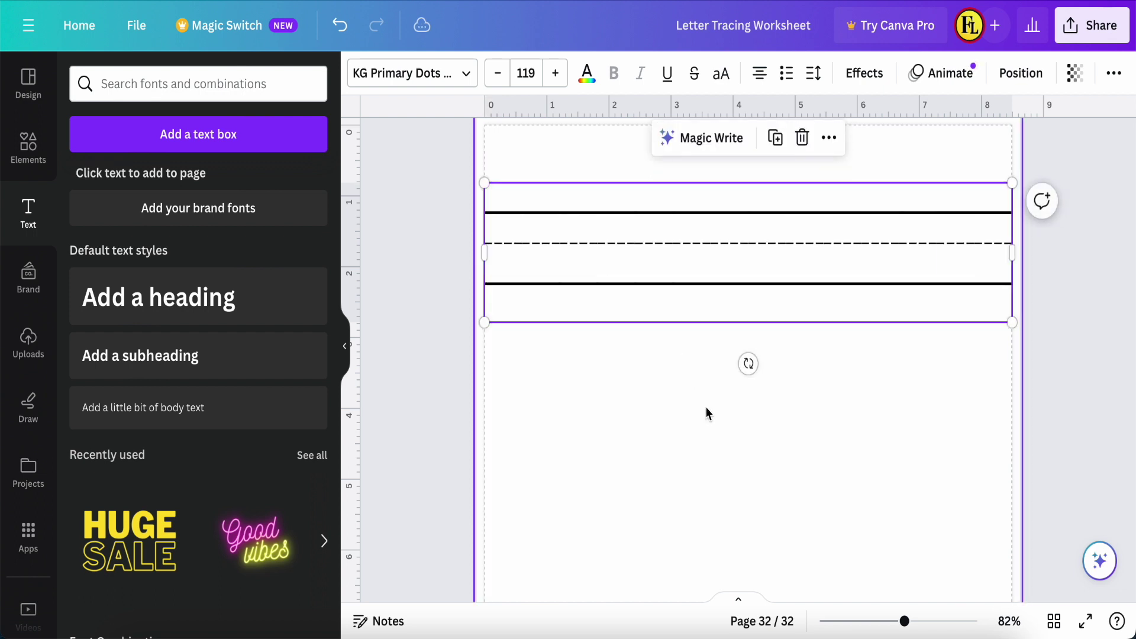
pyautogui.click(749, 439)
# Step: Lock the blank handwriting lines in place on page 32
pyautogui.scroll(-5, 697, 418)
pyautogui.scroll(-2, 722, 435)
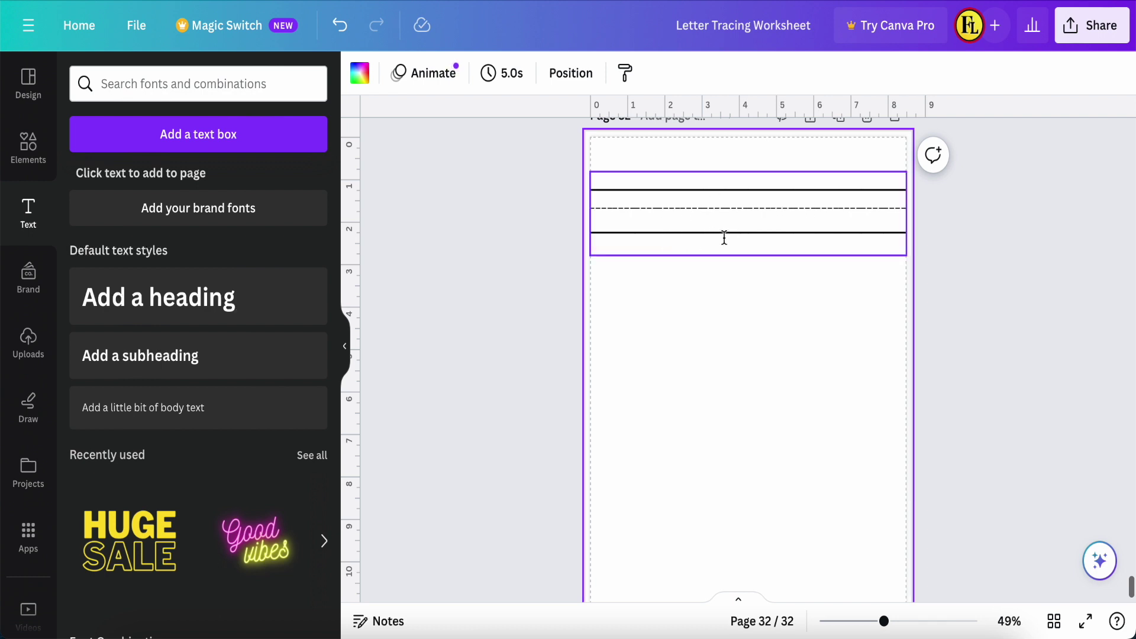
pyautogui.click(711, 213)
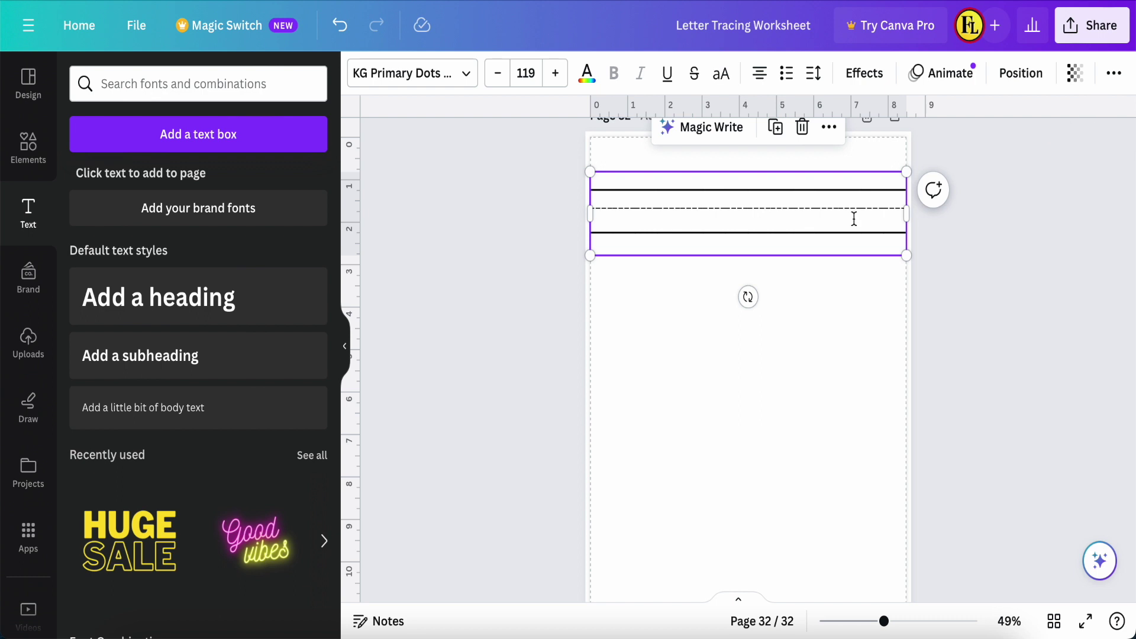
pyautogui.click(1113, 77)
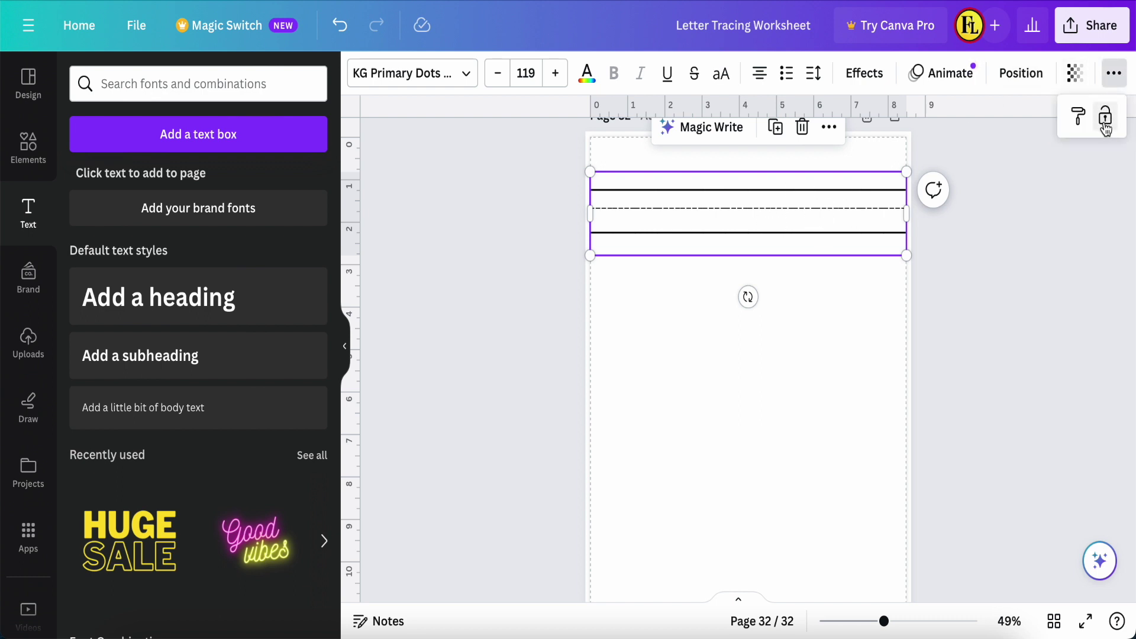
pyautogui.click(791, 383)
pyautogui.click(829, 206)
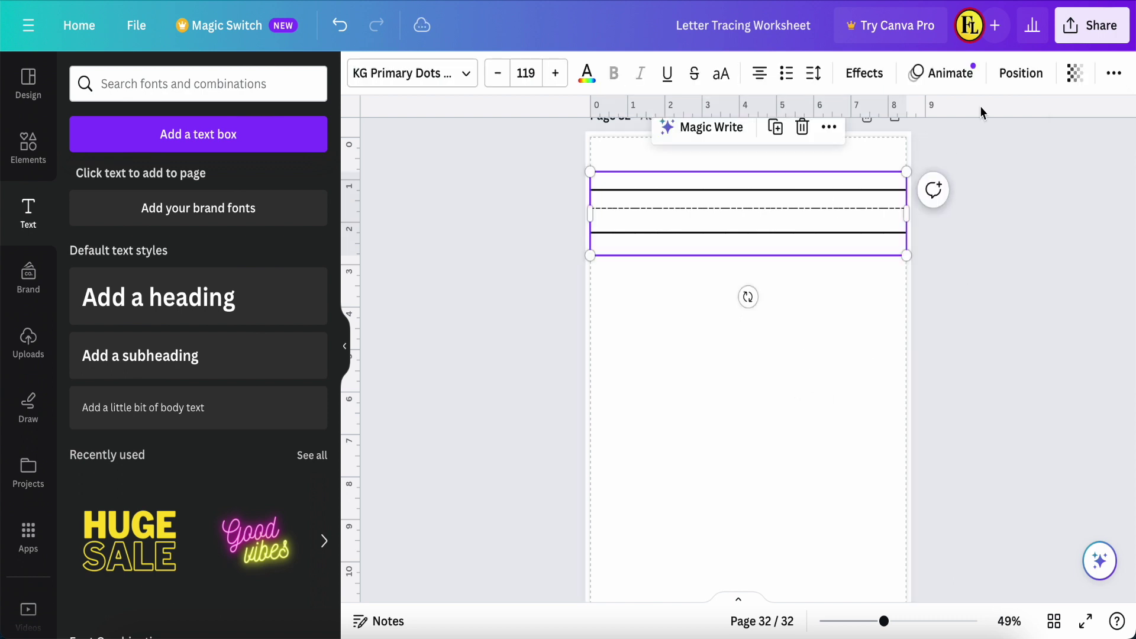
pyautogui.click(1114, 73)
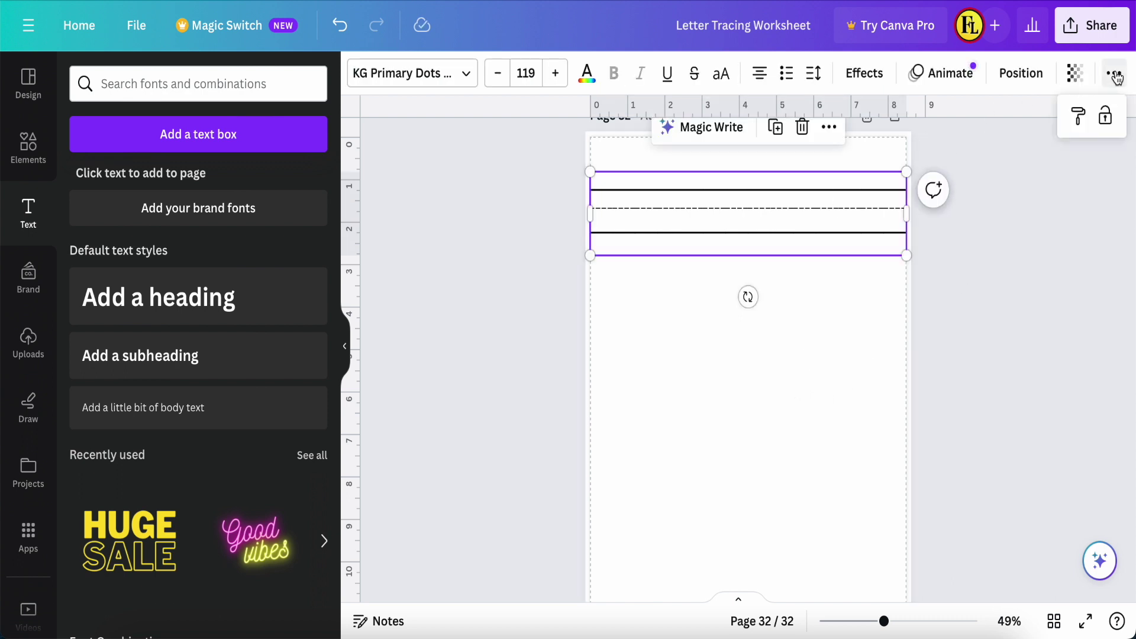
pyautogui.click(1106, 125)
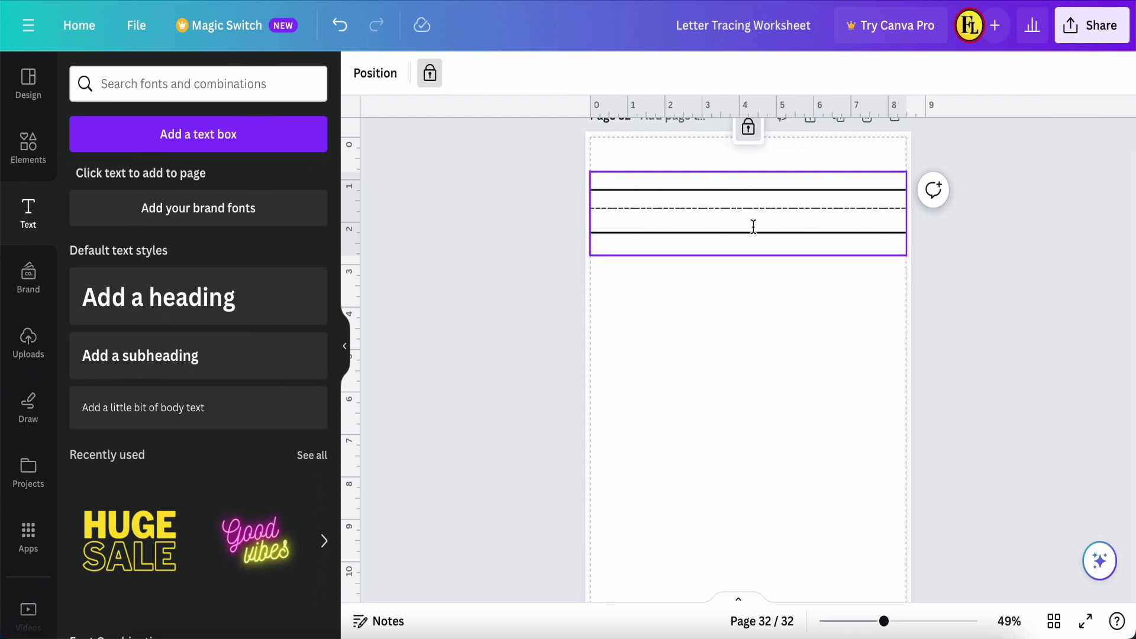
pyautogui.scroll(1, 754, 226)
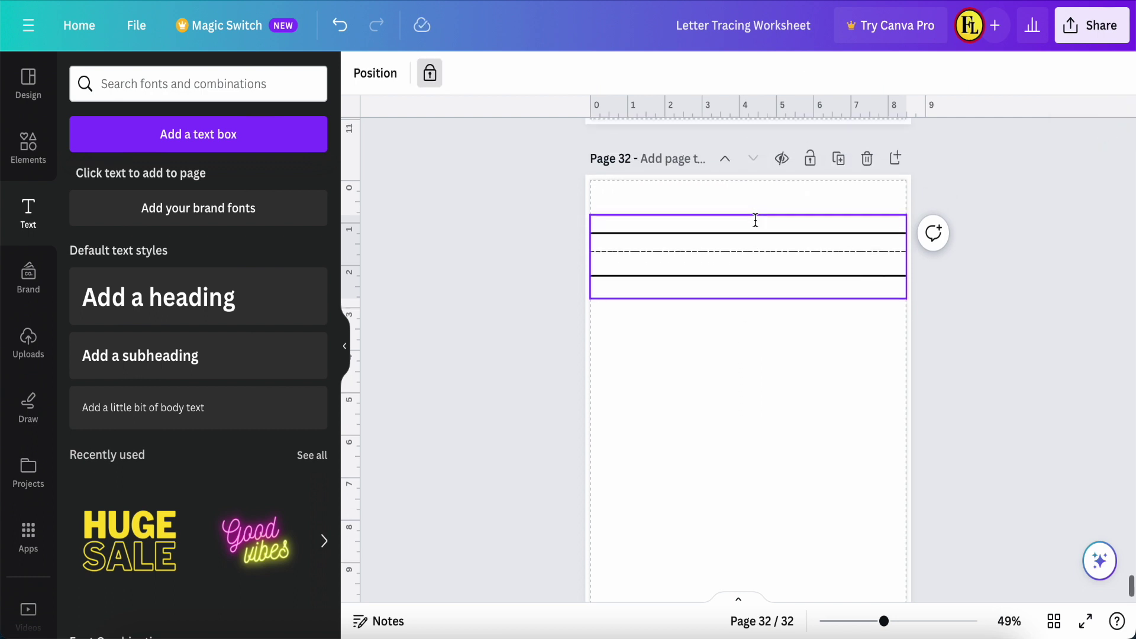
pyautogui.click(698, 401)
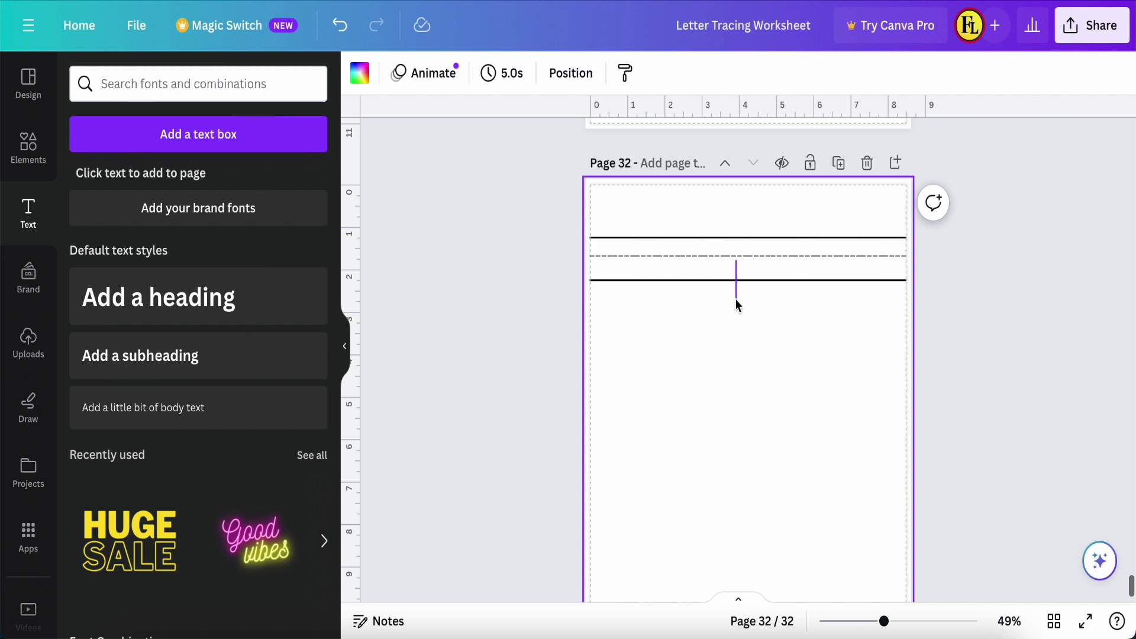
pyautogui.click(723, 254)
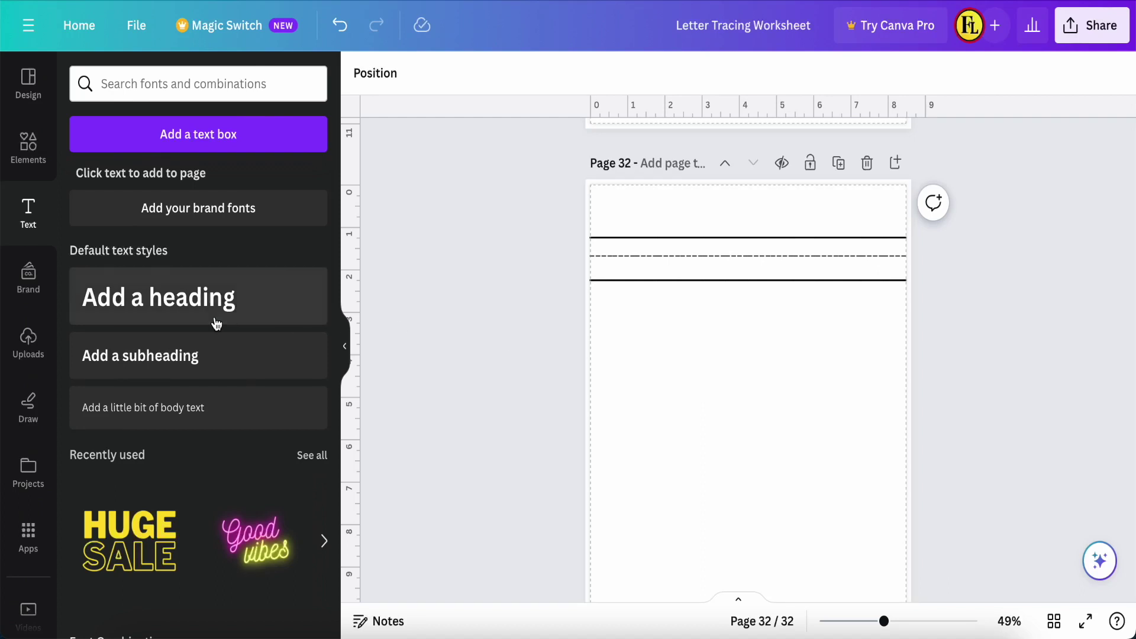
# Step: Add a heading to page 32 in the AyrSaturday Night Script font and place it on the handwriting lines
pyautogui.click(169, 309)
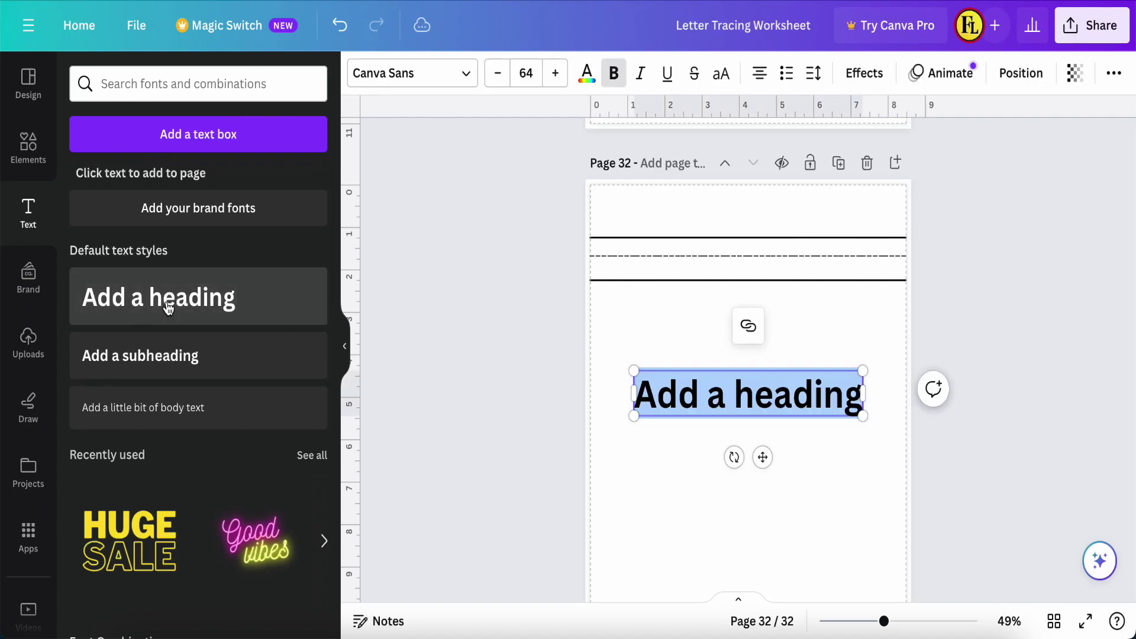
pyautogui.click(466, 74)
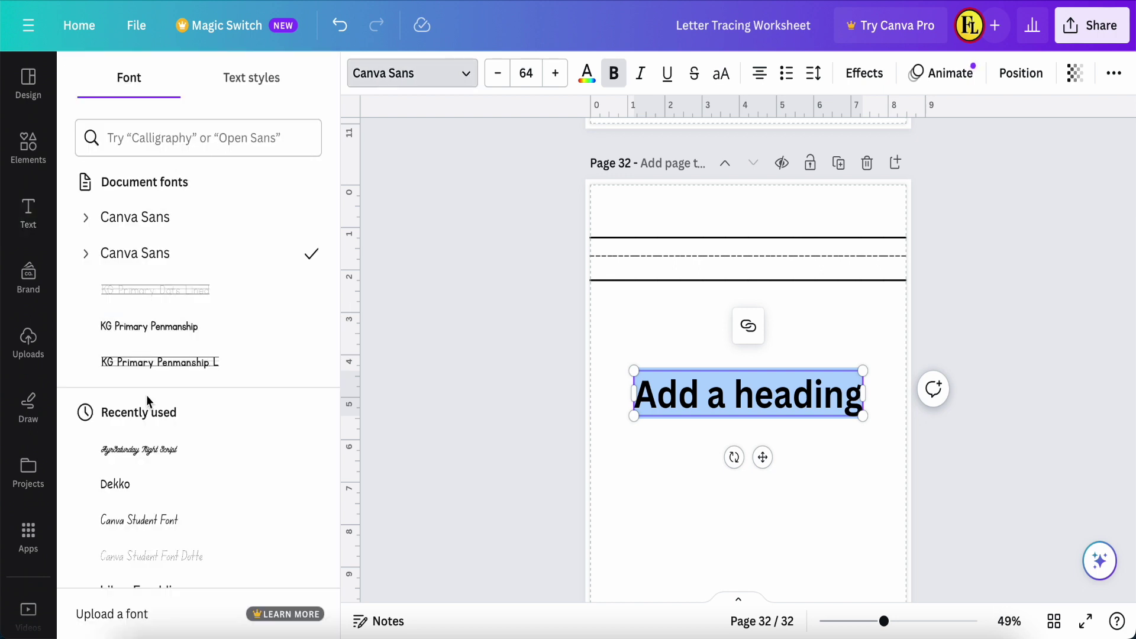
pyautogui.click(131, 453)
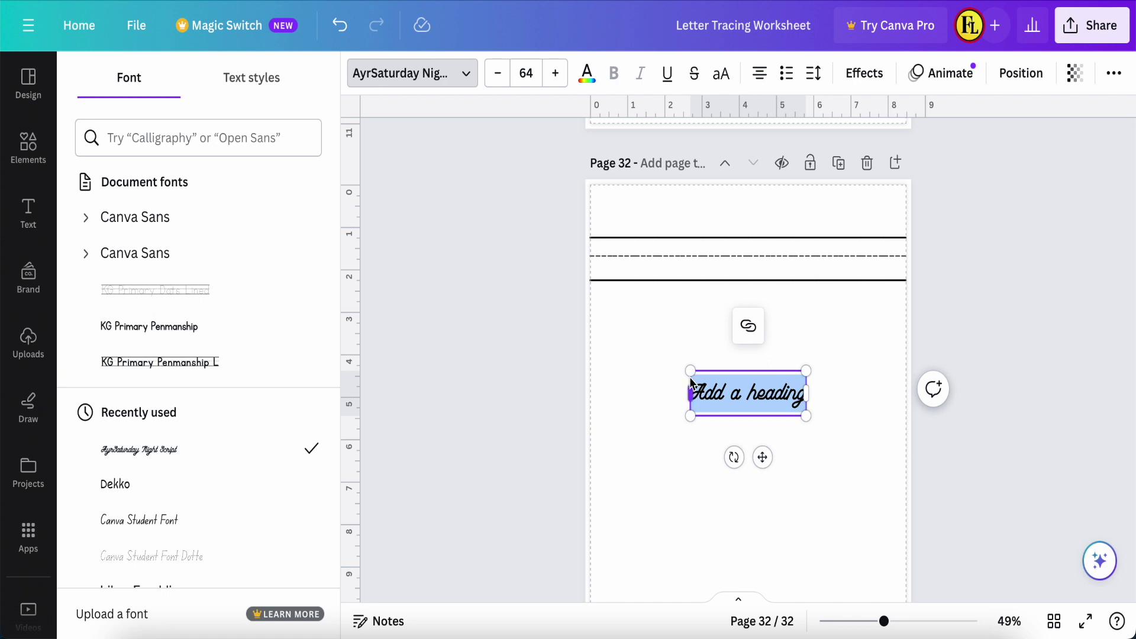
pyautogui.moveTo(763, 457); pyautogui.dragTo(677, 330)
pyautogui.scroll(3, 677, 328)
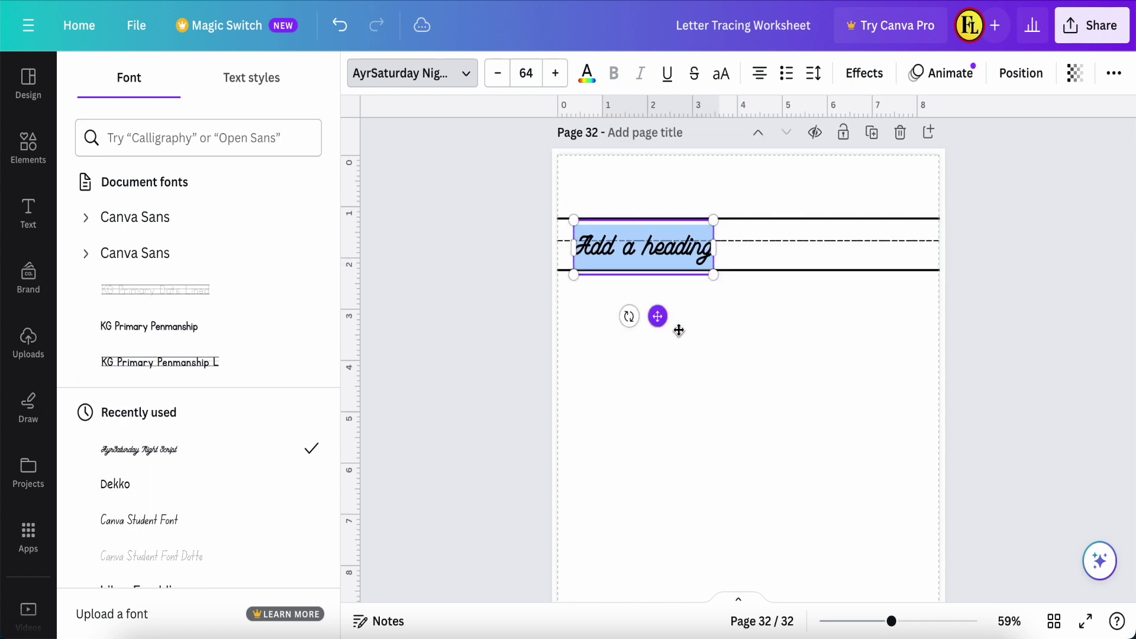
# Step: Enlarge the cursive heading to size 83.8 and colour it grey (#a6a6a6)
pyautogui.moveTo(712, 273); pyautogui.dragTo(762, 275)
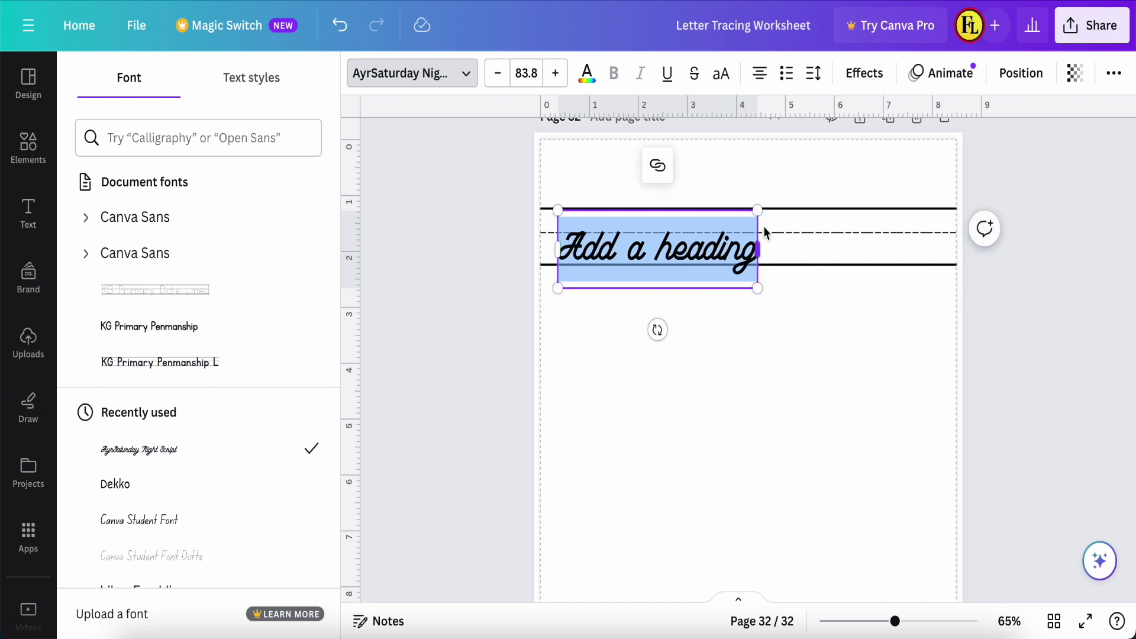
pyautogui.click(780, 390)
pyautogui.click(702, 254)
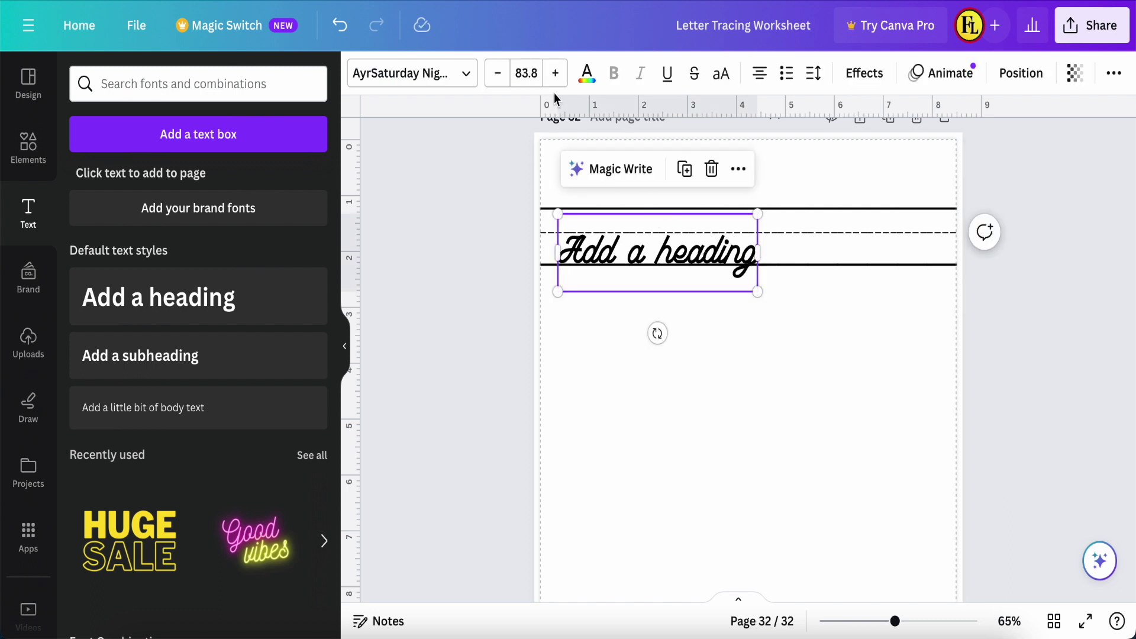
pyautogui.click(587, 73)
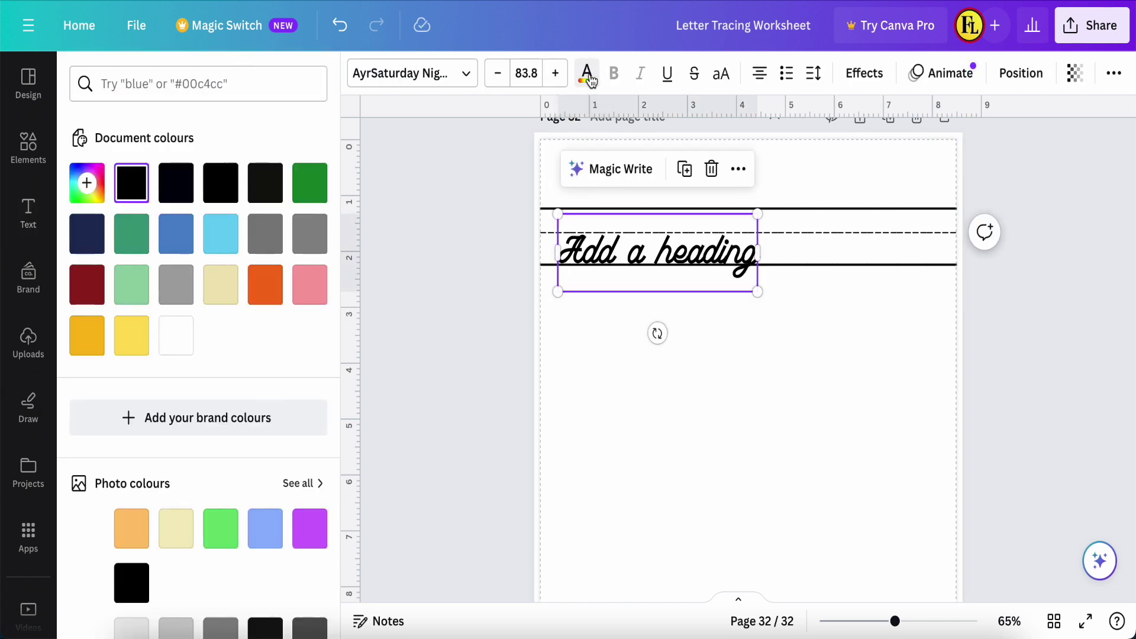
pyautogui.click(177, 287)
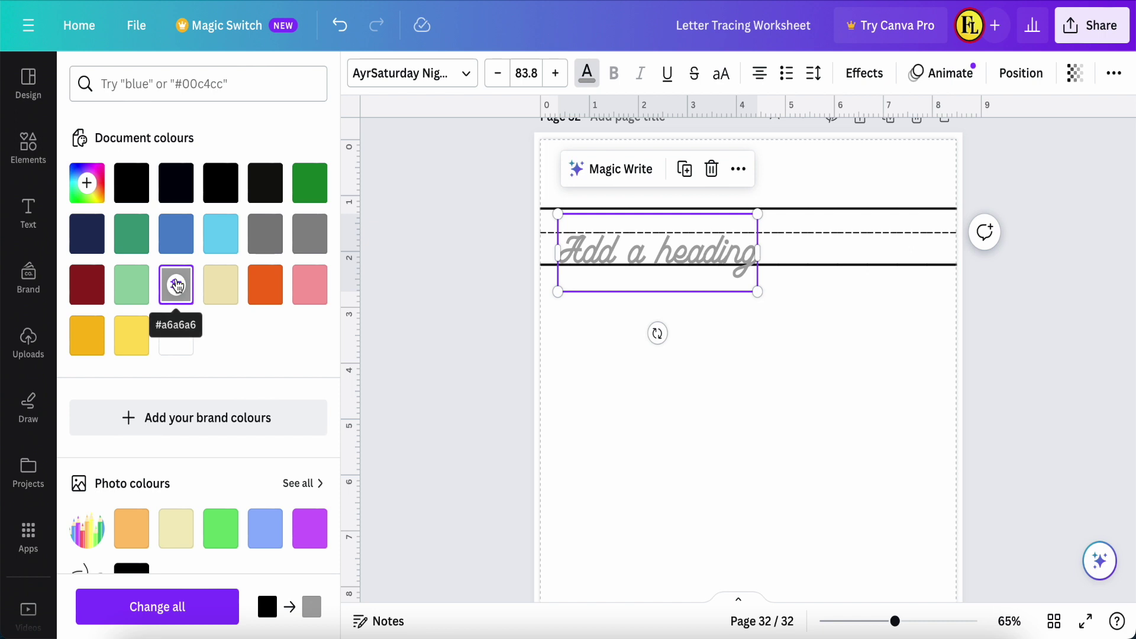
pyautogui.click(754, 401)
# Step: Enlarge the grey cursive heading to size 113 and nudge it down so its letters sit on the lower solid line
pyautogui.click(705, 271)
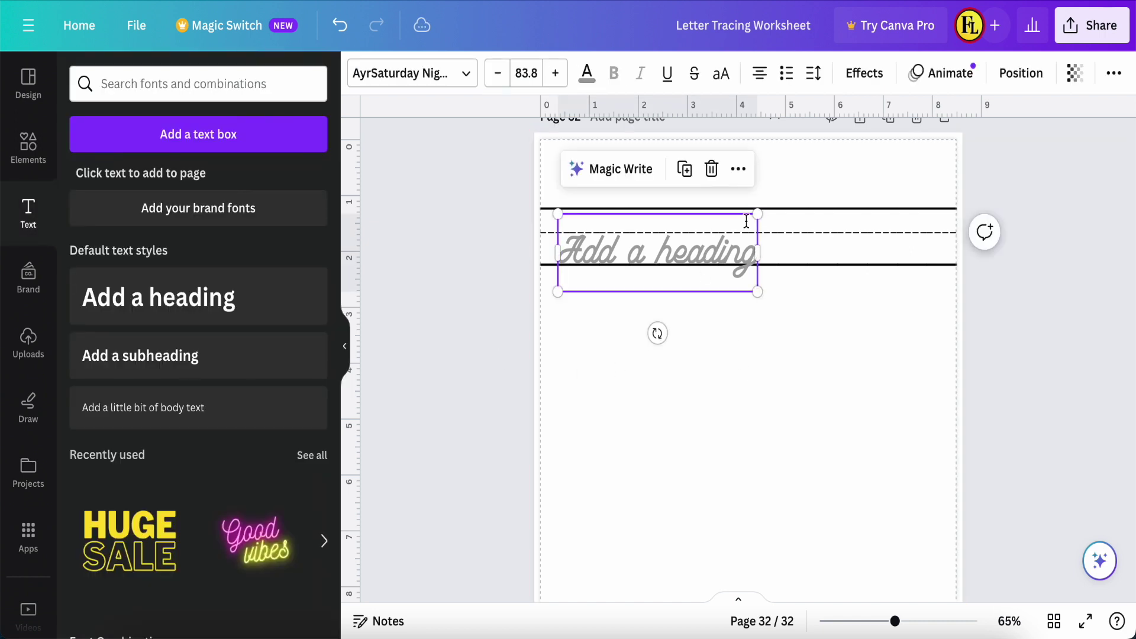
pyautogui.moveTo(763, 219); pyautogui.dragTo(829, 191)
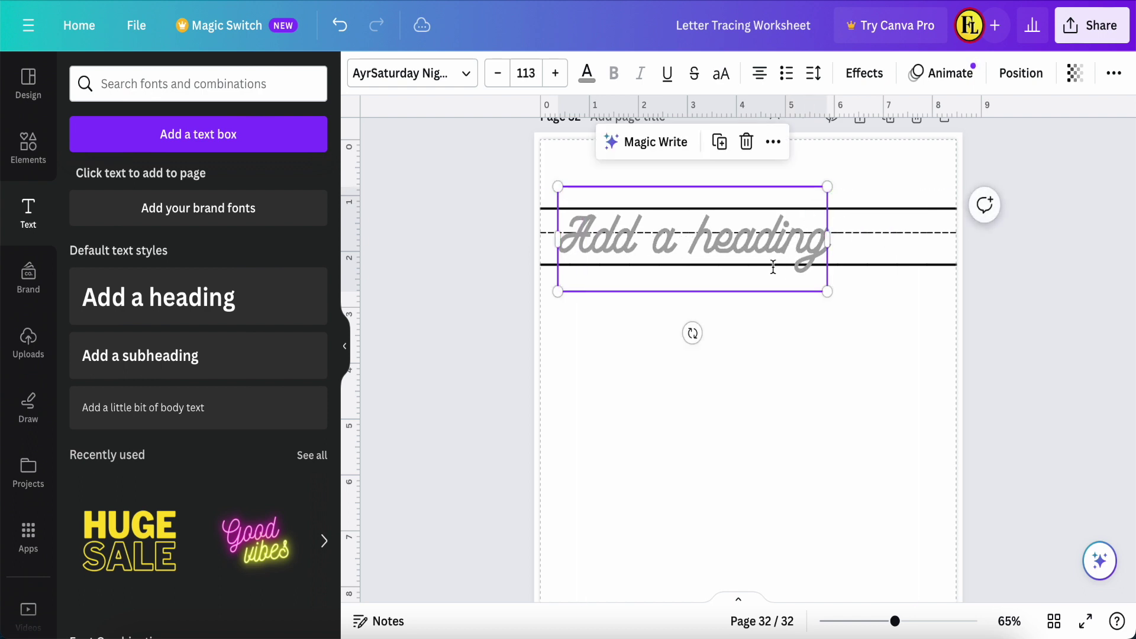
pyautogui.hotkey('shift', 'Down')
pyautogui.hotkey('shift', 'Down')
pyautogui.hotkey('shift', 'Down')
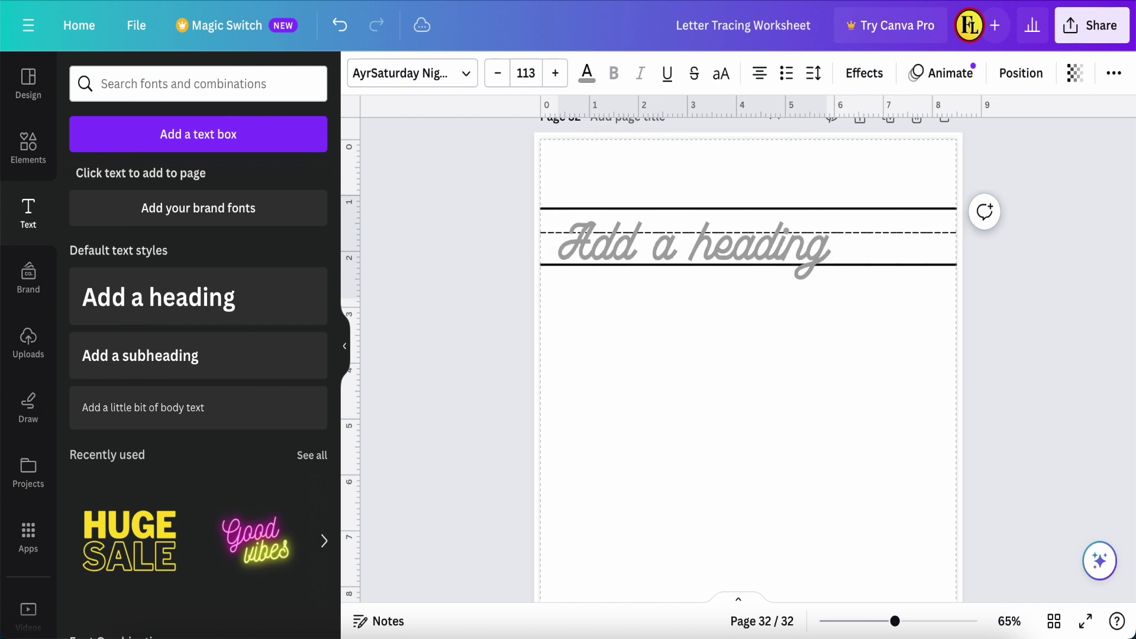
pyautogui.click(694, 419)
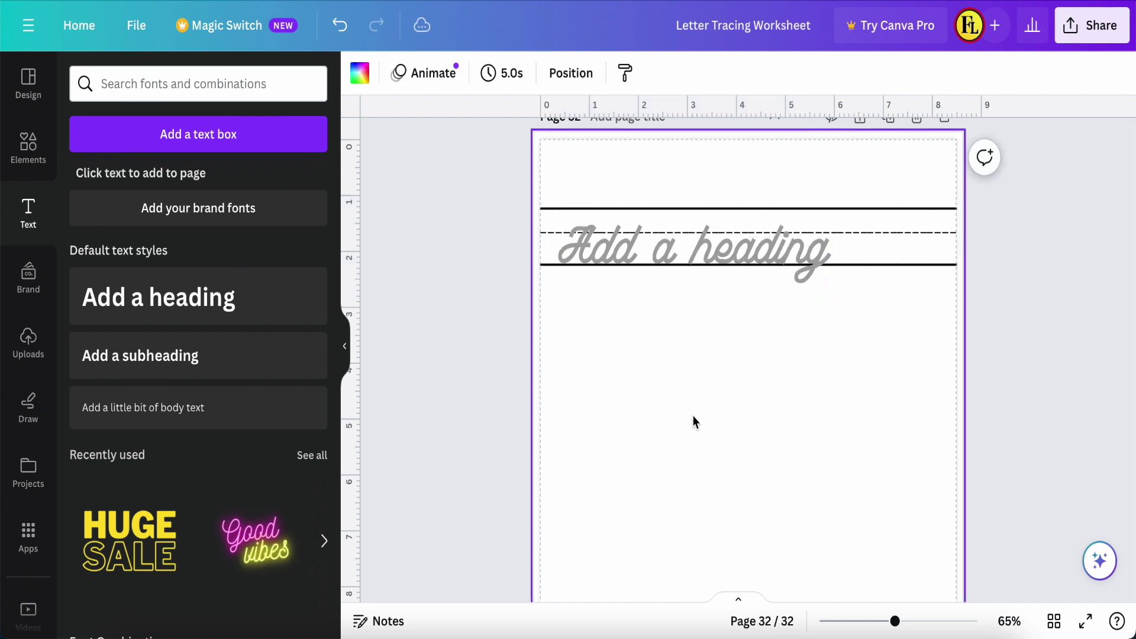
pyautogui.click(876, 213)
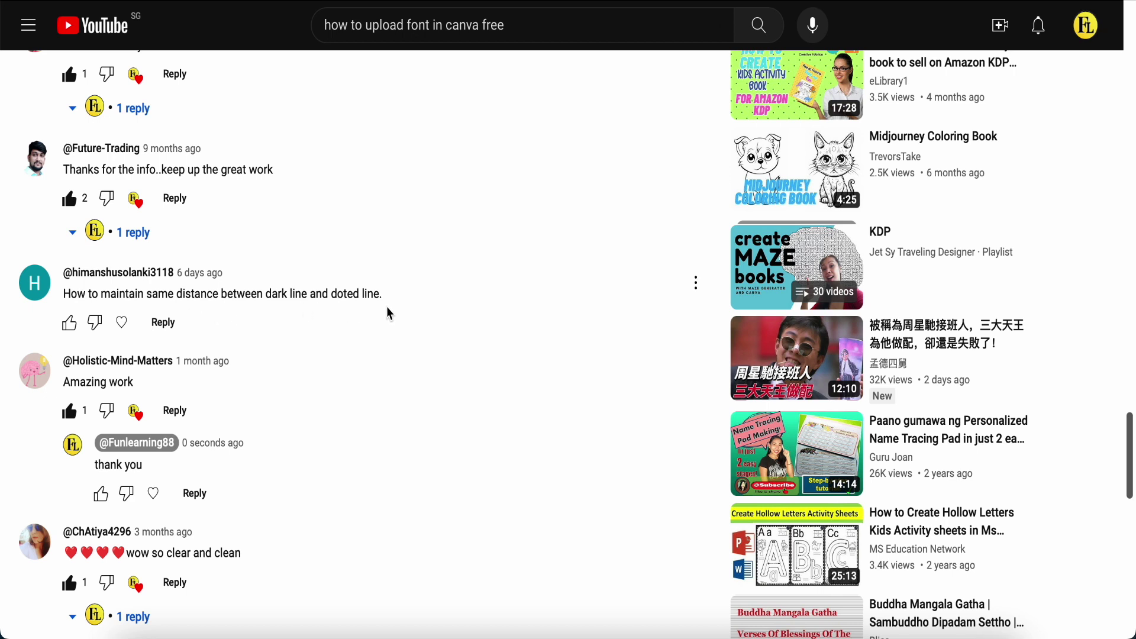
# Step: On YouTube, like and heart the comment about the distance between dark and dotted lines, and reply "thank you"
pyautogui.click(69, 323)
pyautogui.click(134, 323)
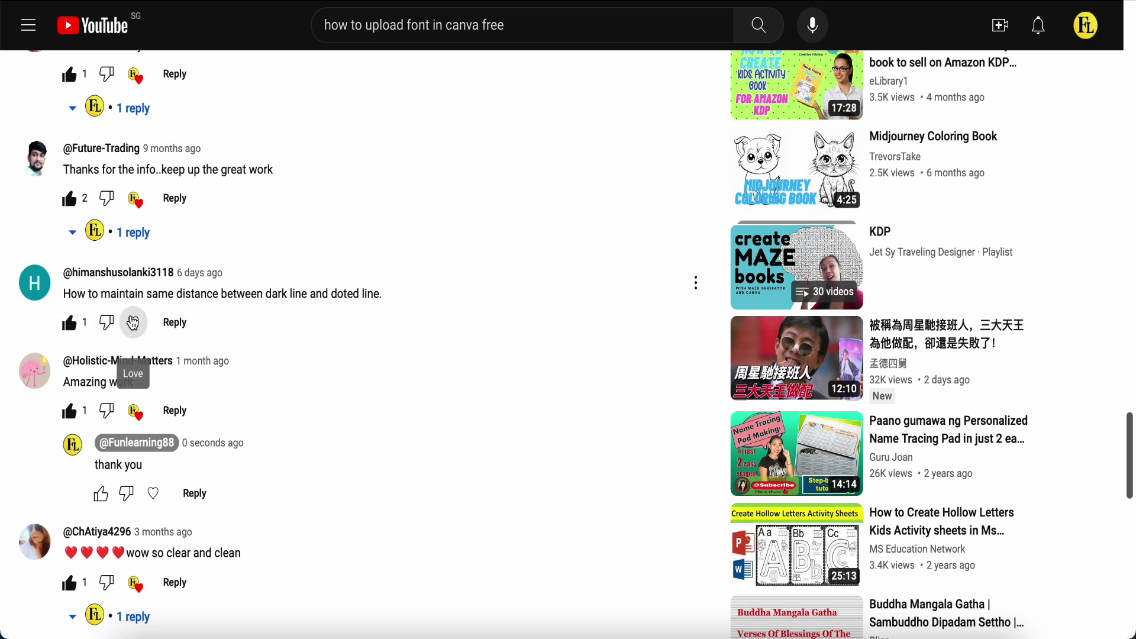
pyautogui.click(175, 324)
pyautogui.write('th')
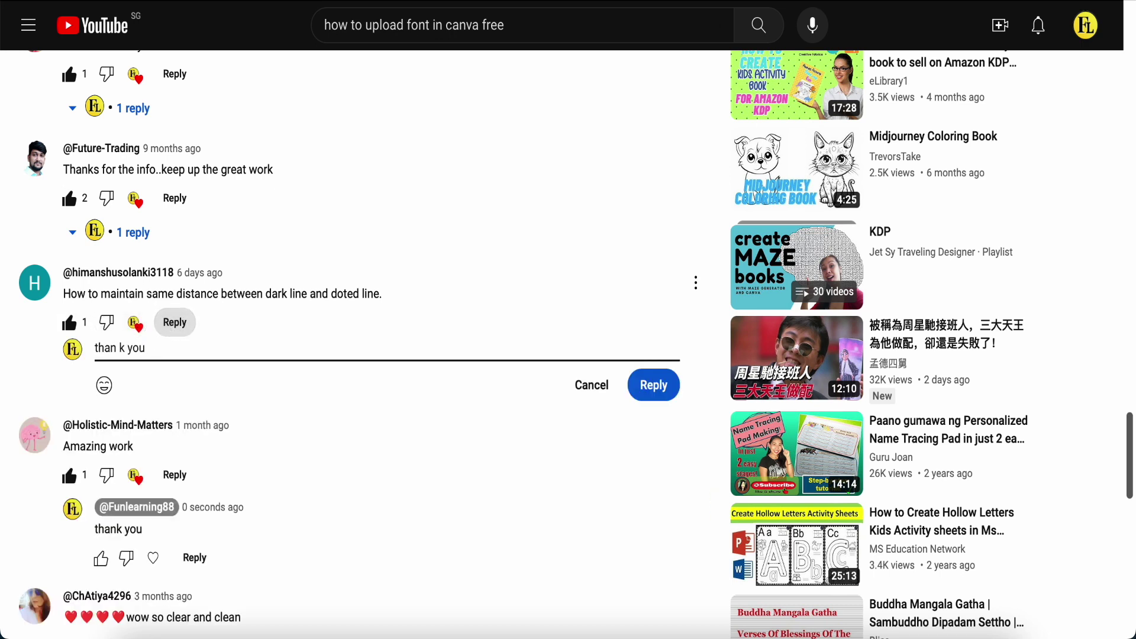
pyautogui.write('an k you')
pyautogui.press('BackSpace')
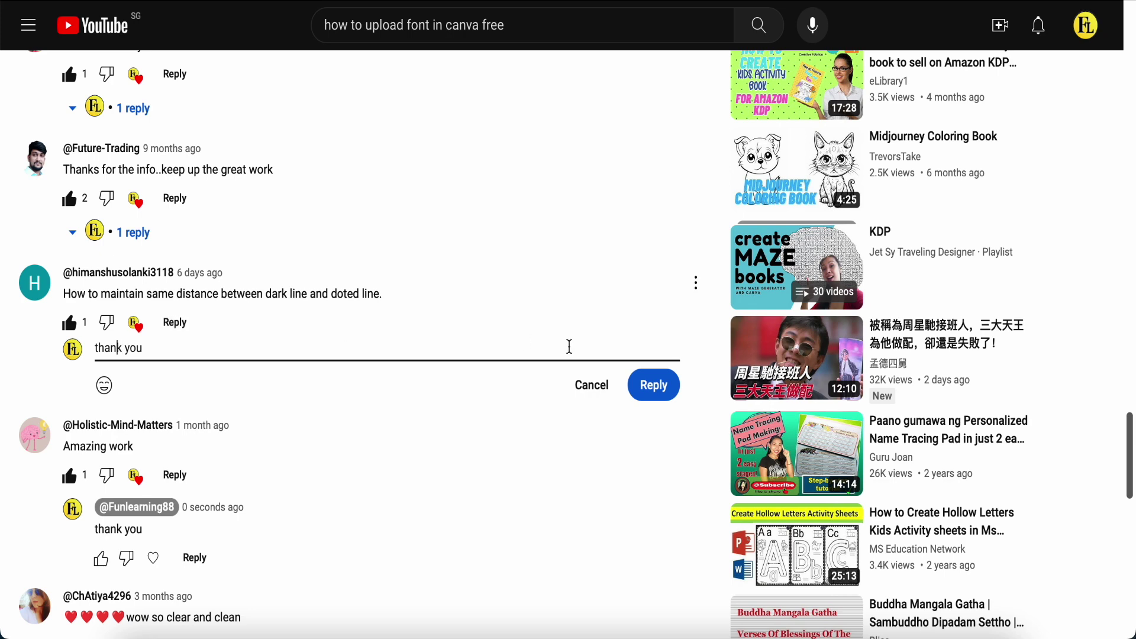
pyautogui.click(655, 388)
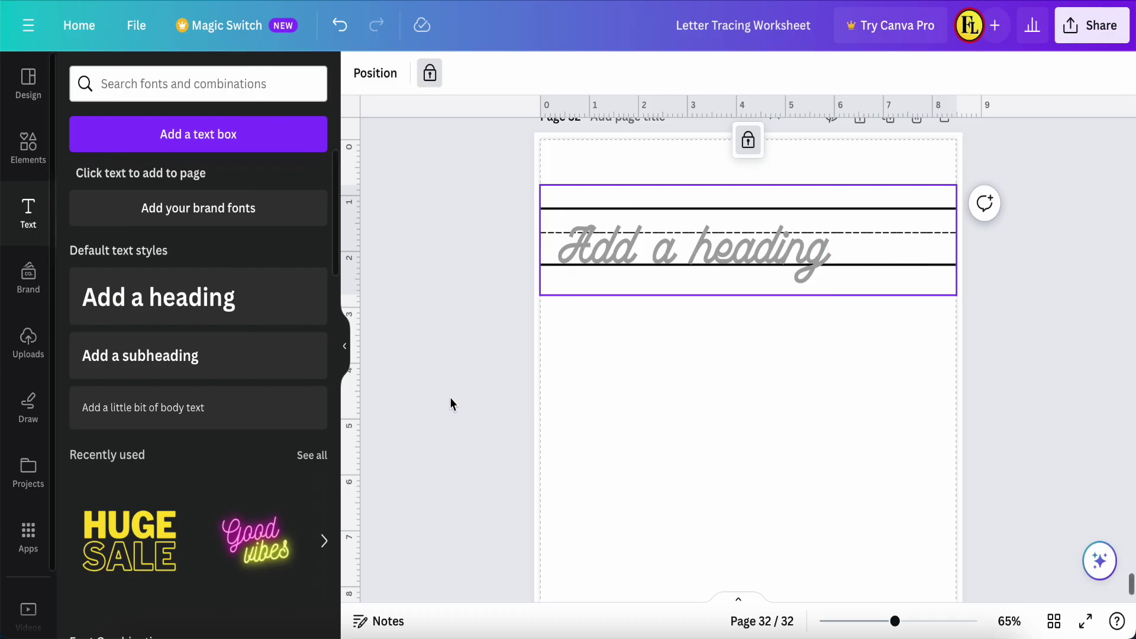
# Step: Back in Canva, add a blank page after page 32
pyautogui.click(450, 397)
pyautogui.scroll(-2, 507, 415)
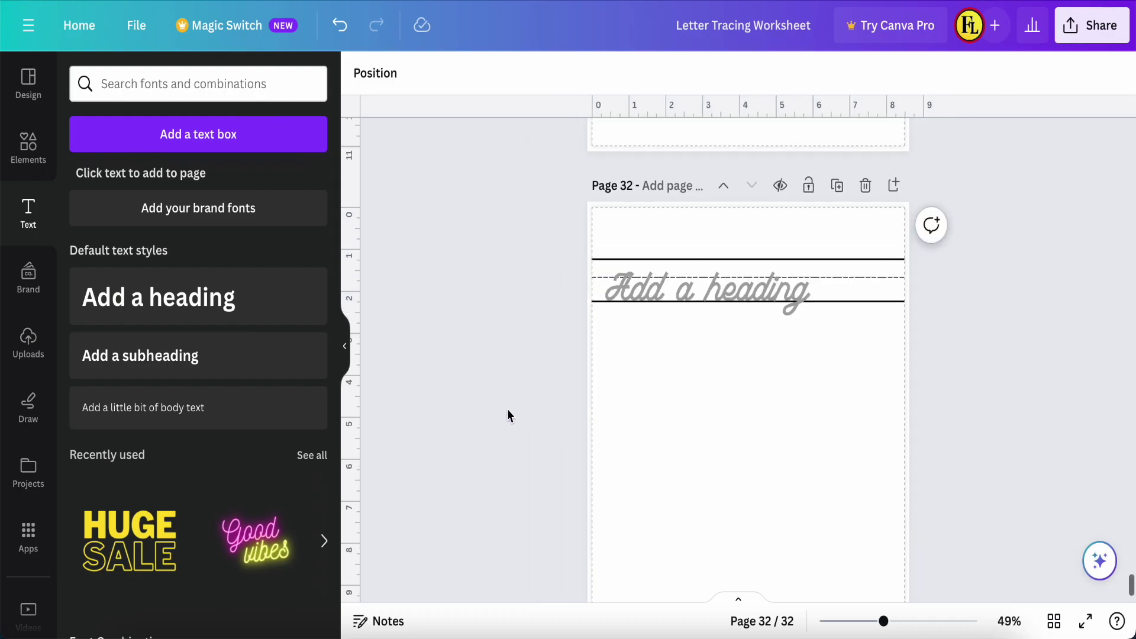
pyautogui.scroll(-3, 648, 431)
pyautogui.click(727, 556)
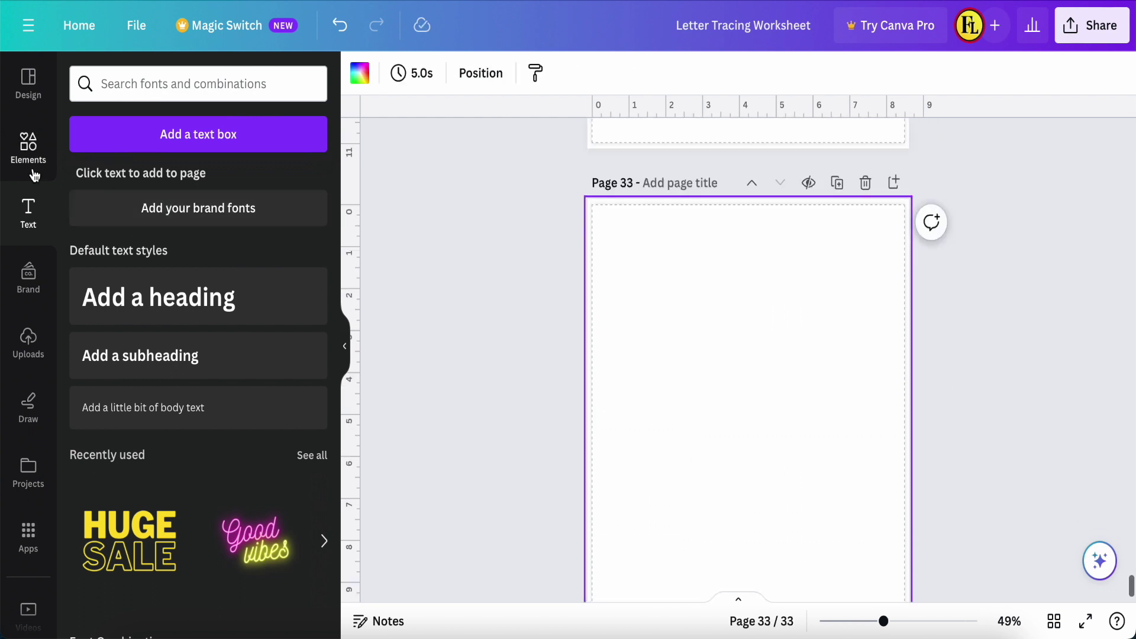
# Step: Search the graphic elements for "red and blue line" and insert the free white lined-paper graphic on page 33
pyautogui.click(27, 148)
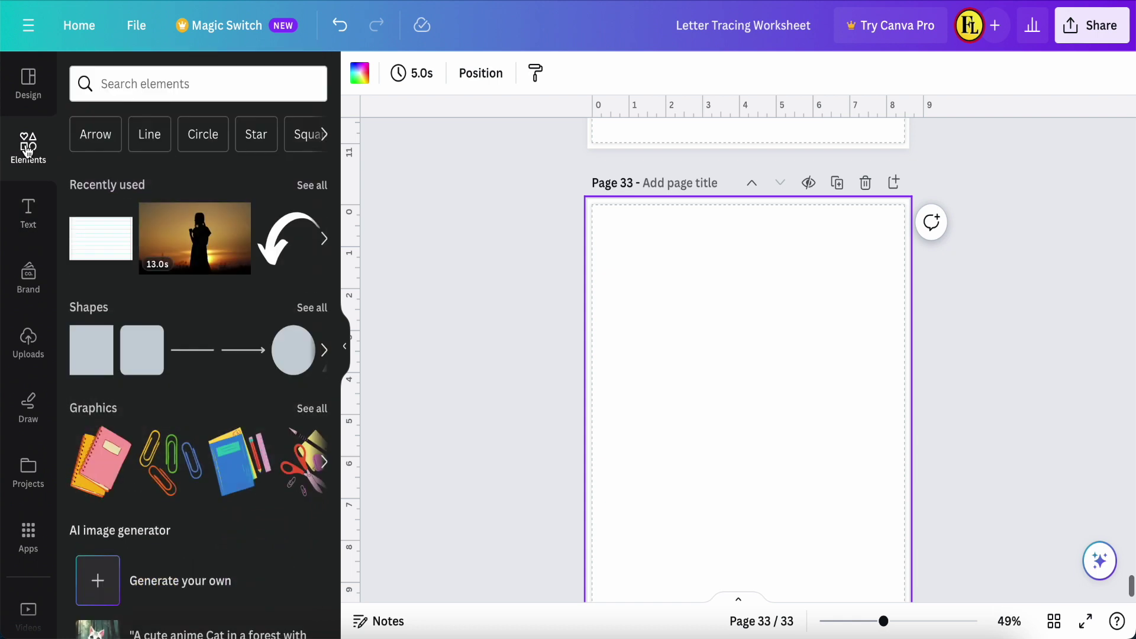
pyautogui.click(172, 80)
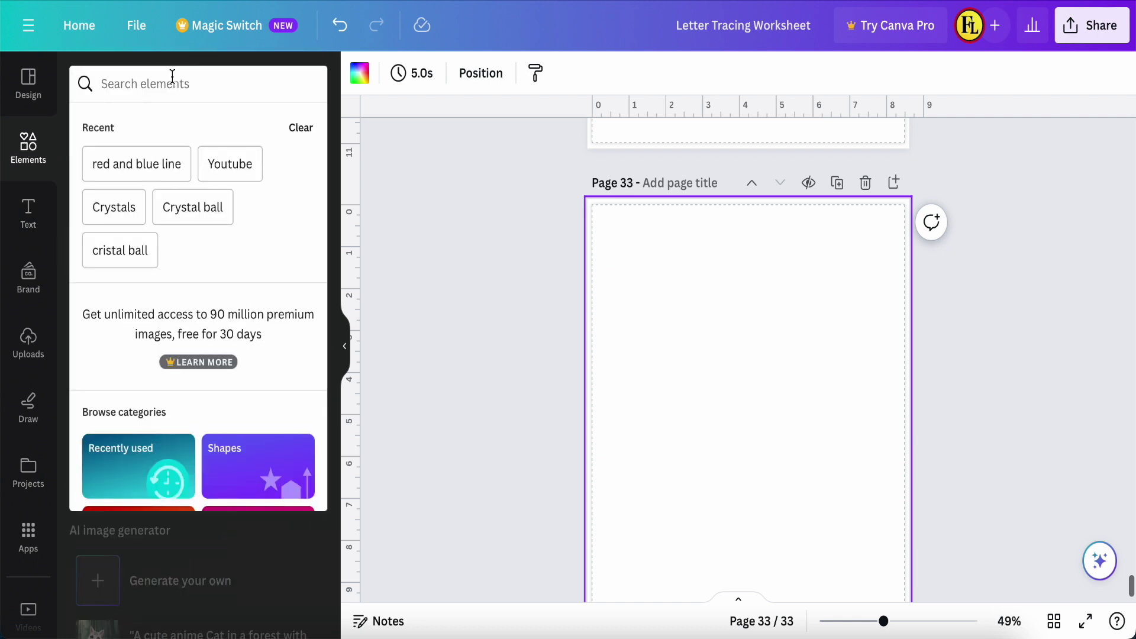
pyautogui.click(125, 172)
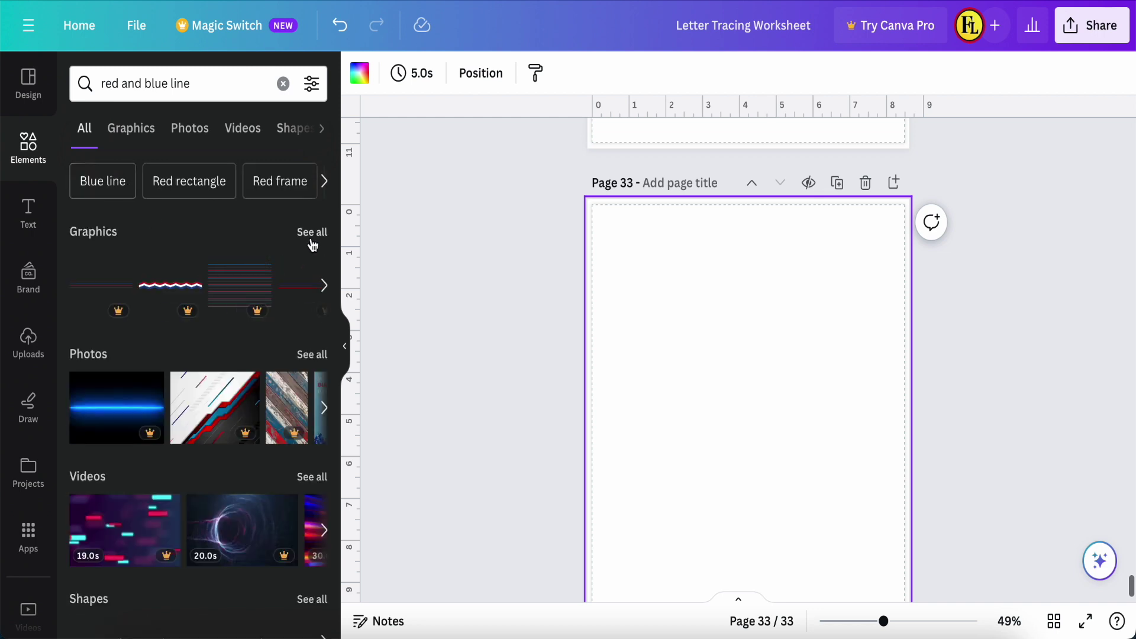
pyautogui.click(313, 233)
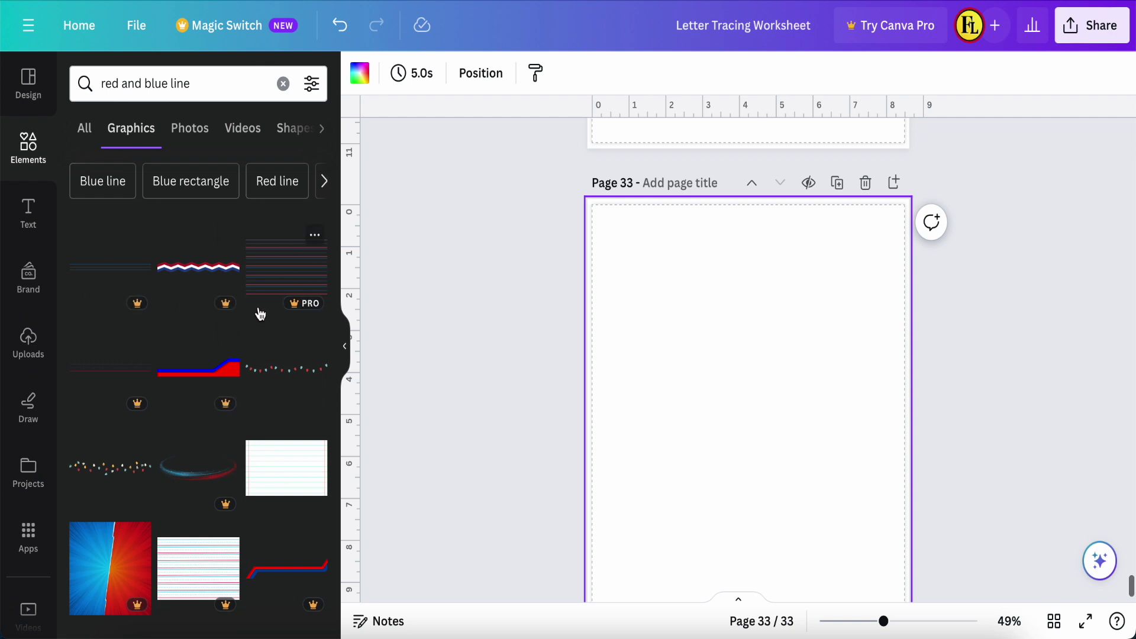
pyautogui.scroll(-3, 261, 313)
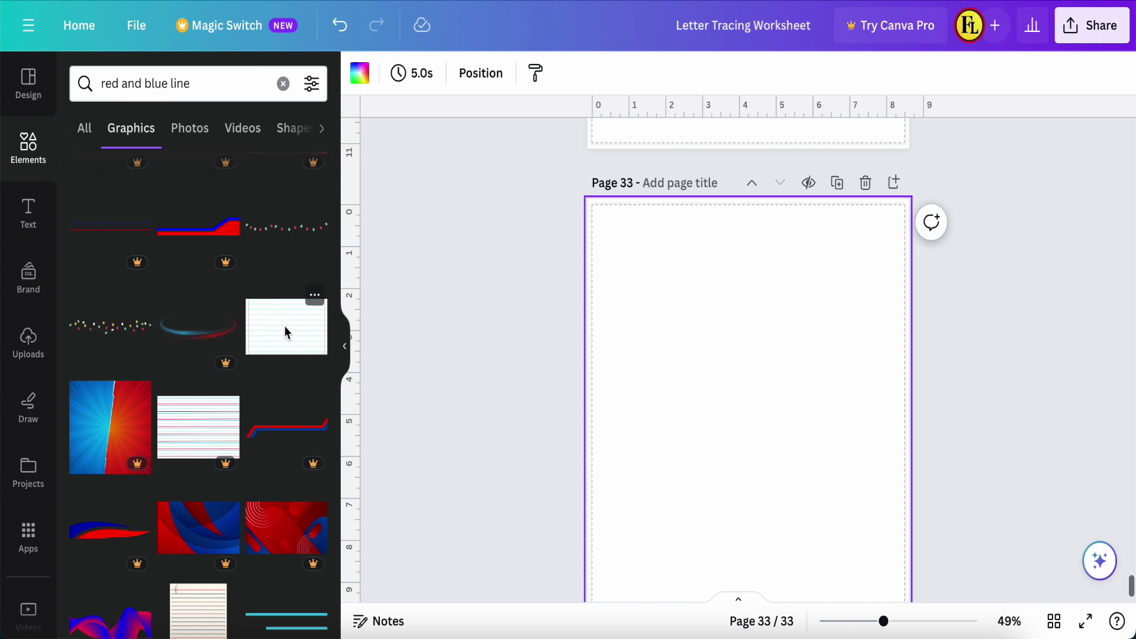
pyautogui.click(285, 332)
# Step: Move the lined-paper graphic into the top-left corner of page 33
pyautogui.moveTo(732, 470); pyautogui.dragTo(697, 319)
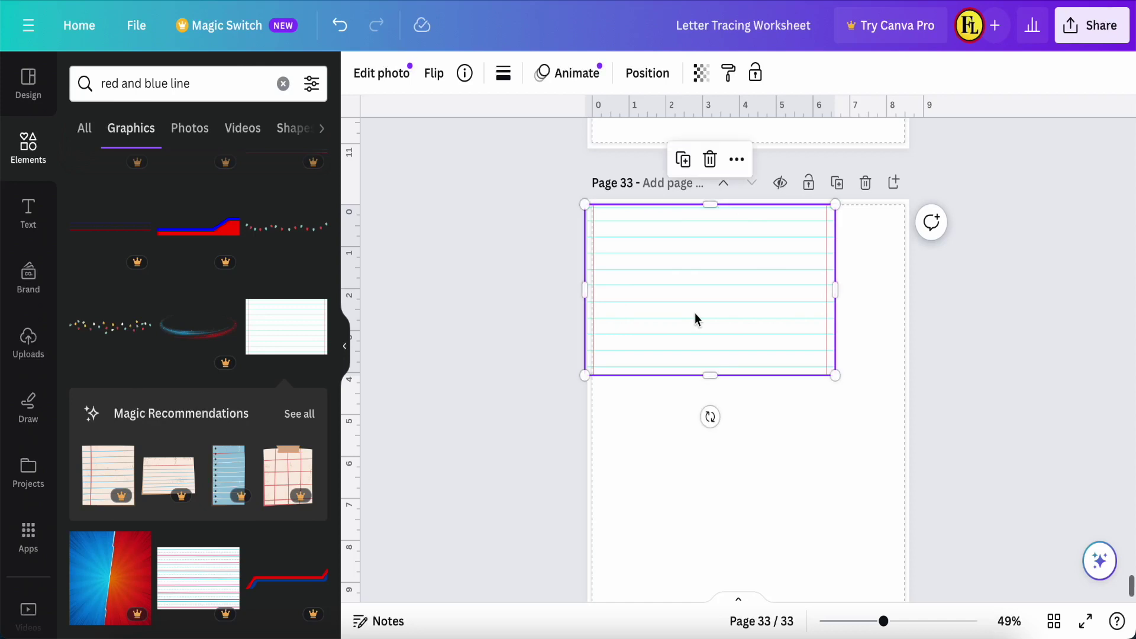
pyautogui.press('Escape')
pyautogui.hotkey('shift', 'Down')
pyautogui.hotkey('shift', 'Down')
pyautogui.click(741, 301)
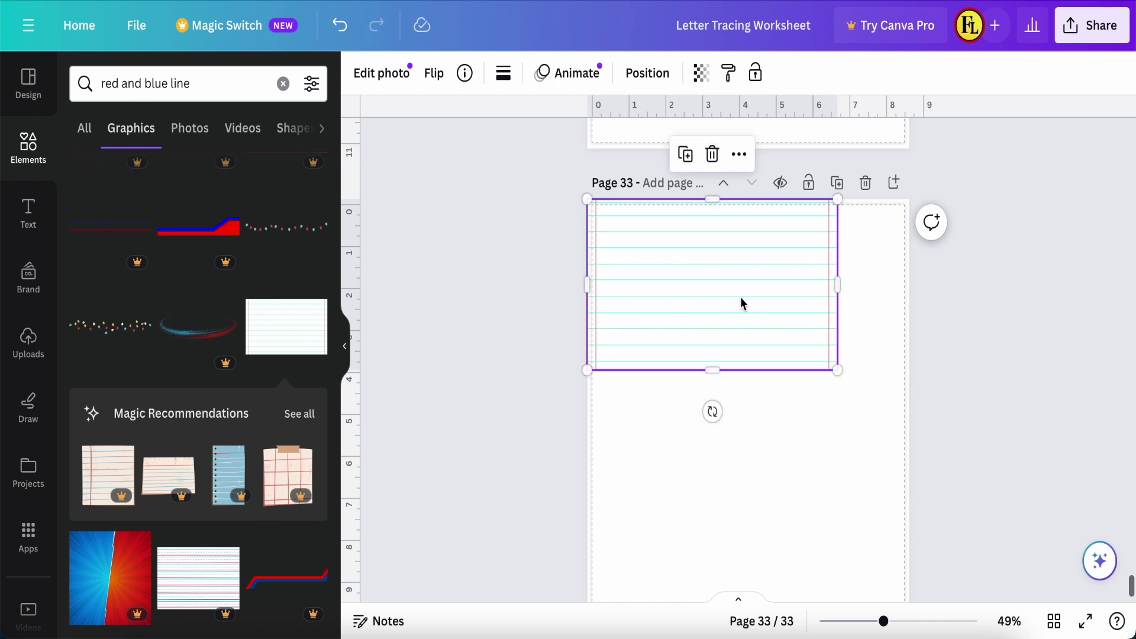
# Step: Enlarge the lined-paper graphic to the full width of page 33 and align it with the page's top edge
pyautogui.moveTo(839, 373); pyautogui.dragTo(909, 424)
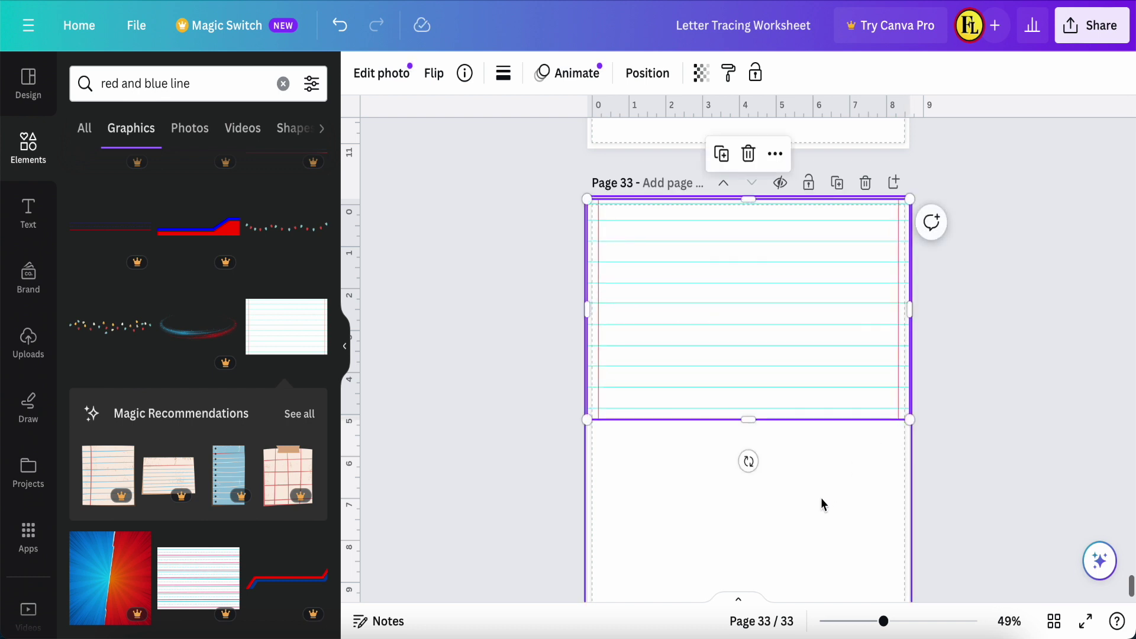
pyautogui.click(822, 477)
pyautogui.click(779, 355)
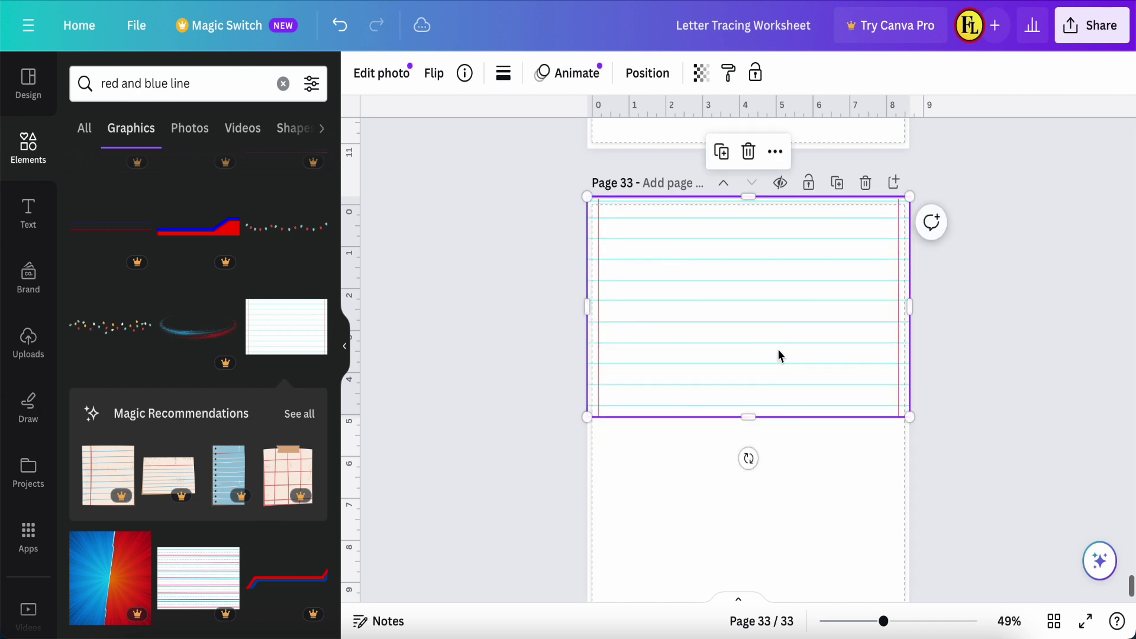
# Step: Duplicate the lined-paper graphic and place the copy directly beneath the original on page 33
pyautogui.click(722, 151)
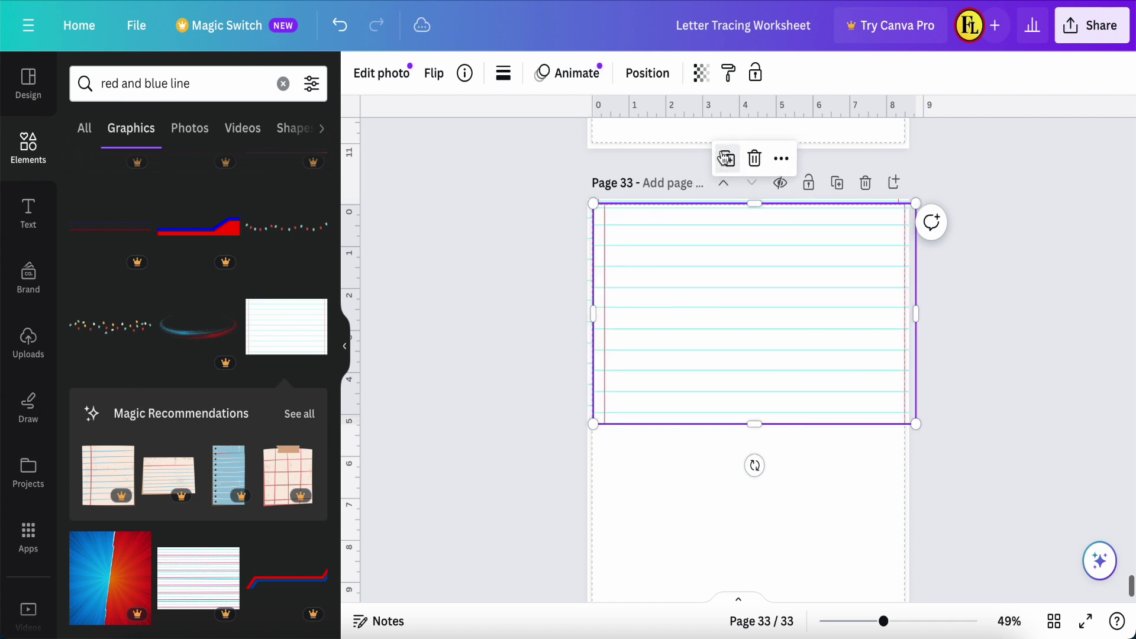
pyautogui.scroll(-3, 854, 360)
pyautogui.moveTo(774, 207); pyautogui.dragTo(767, 417)
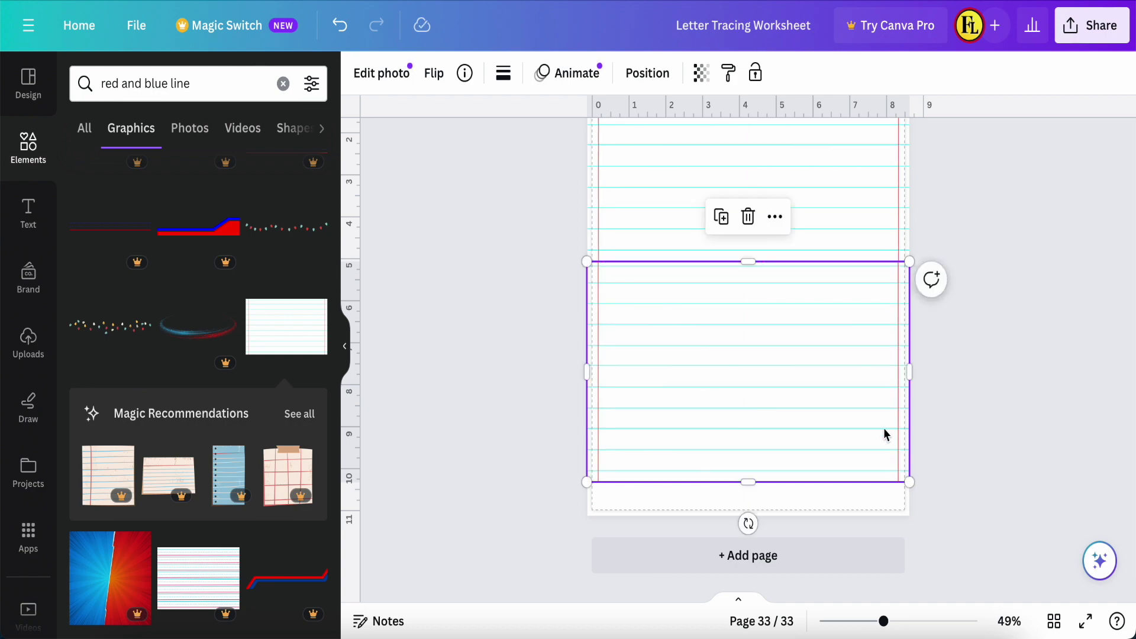
pyautogui.press('Home')
pyautogui.scroll(-20, 973, 379)
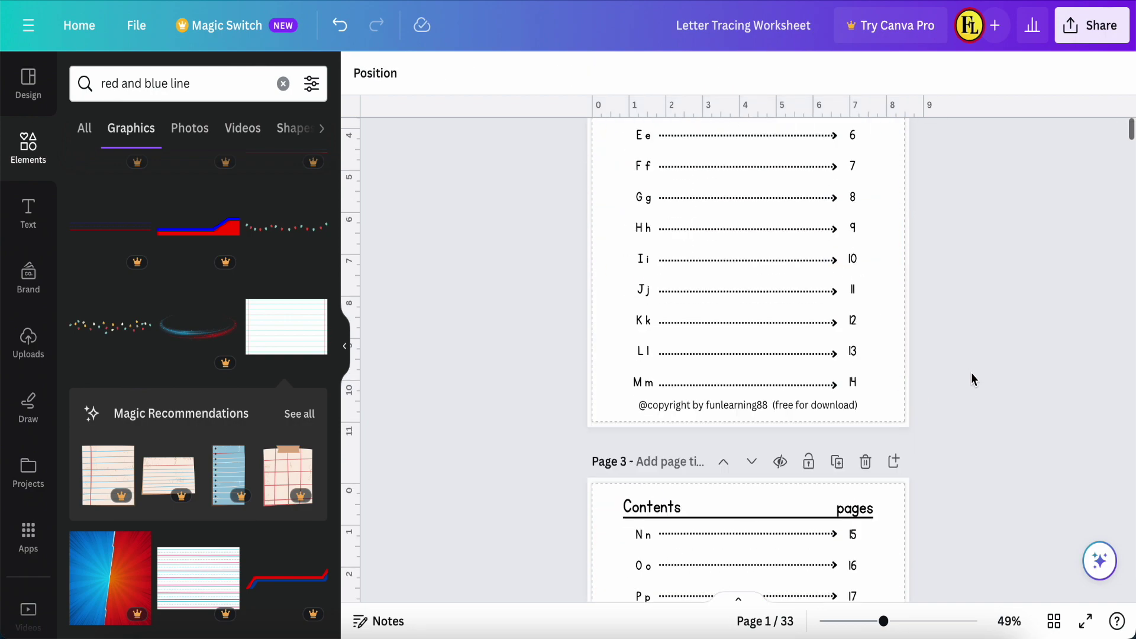
pyautogui.scroll(-20, 973, 379)
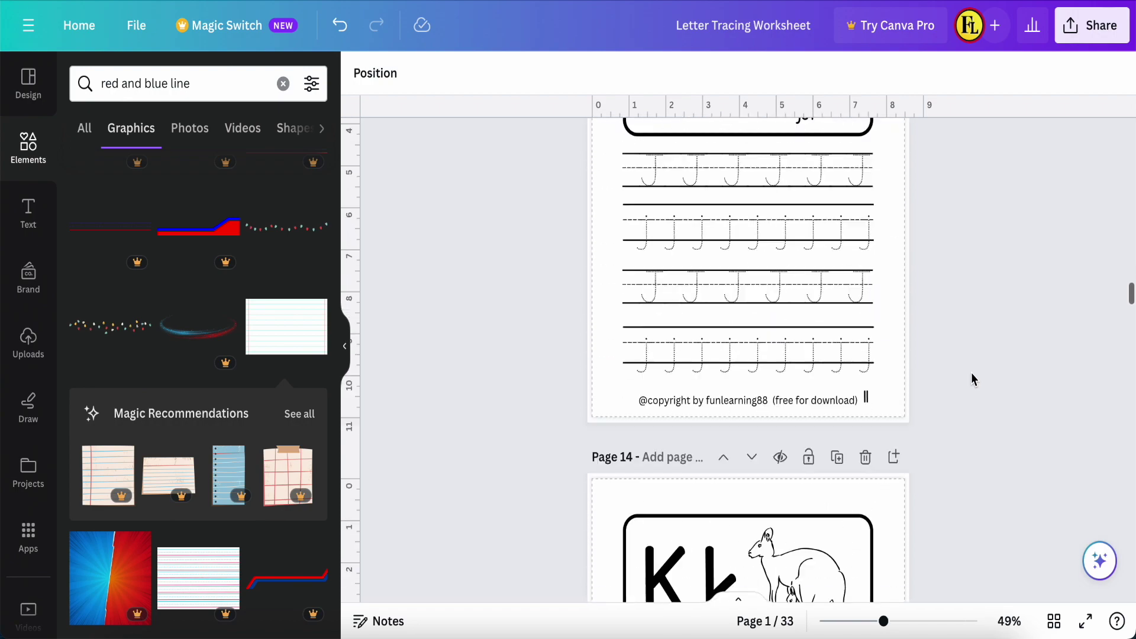
pyautogui.scroll(-20, 974, 379)
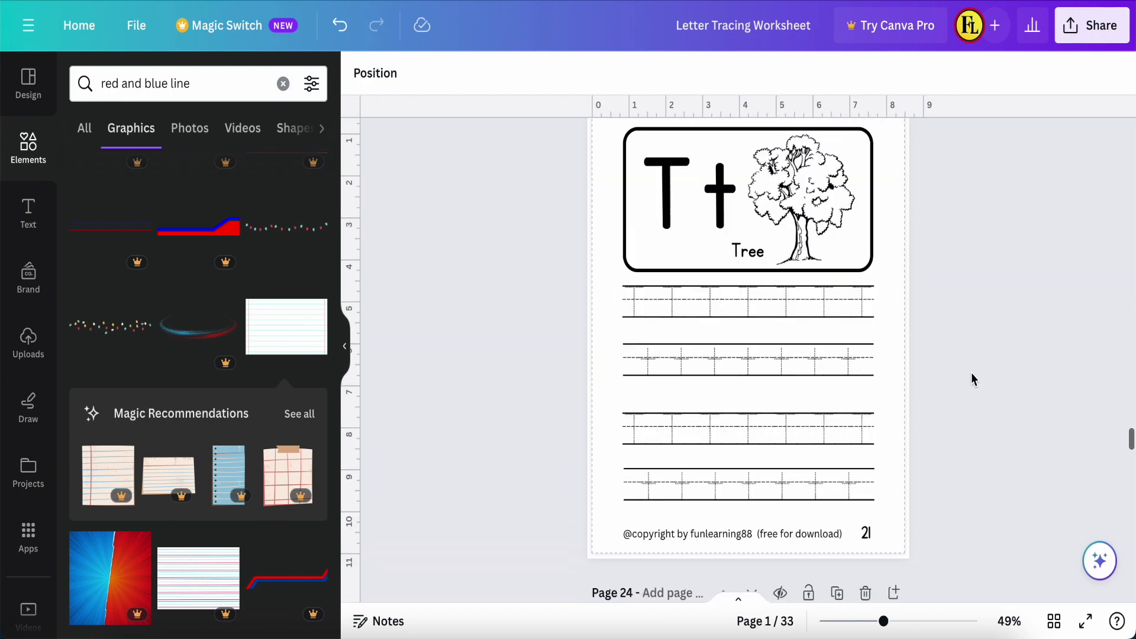
pyautogui.scroll(-20, 974, 379)
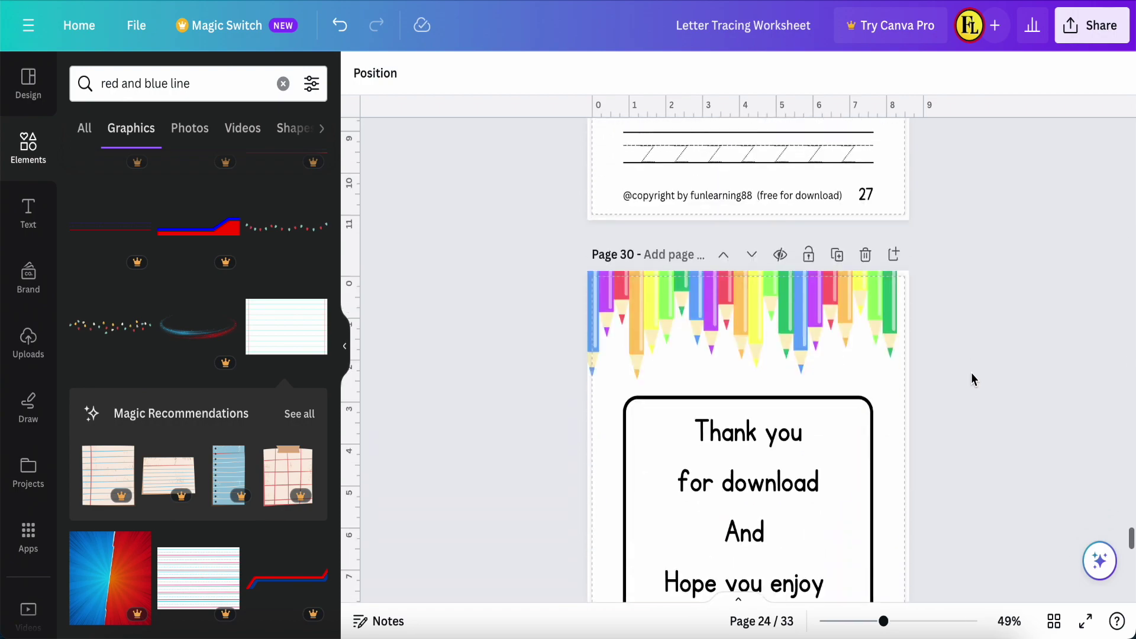
pyautogui.scroll(-3, 974, 380)
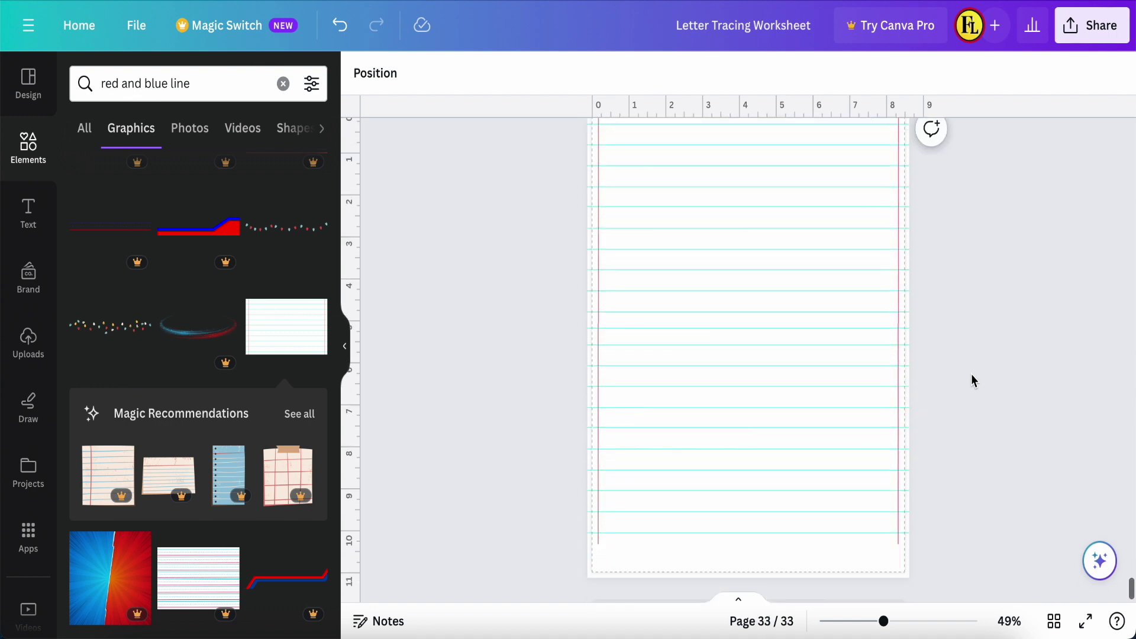
# Step: Duplicate the lower lined-paper graphic and place the copy beneath it to fill the rest of page 33
pyautogui.click(718, 419)
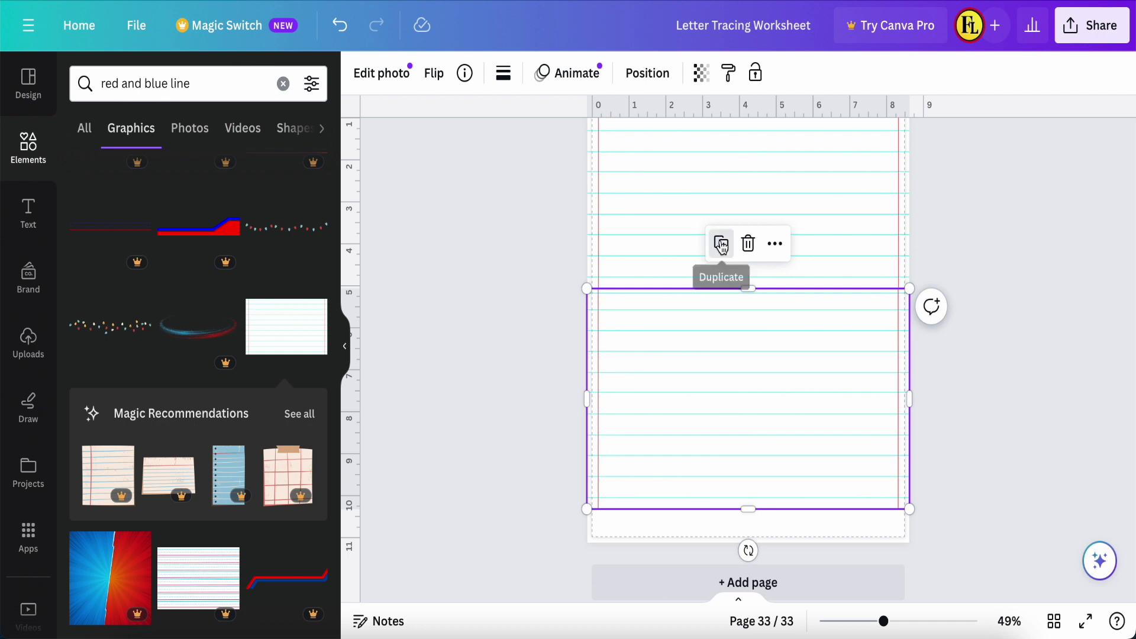
pyautogui.click(722, 245)
pyautogui.moveTo(731, 383); pyautogui.dragTo(726, 599)
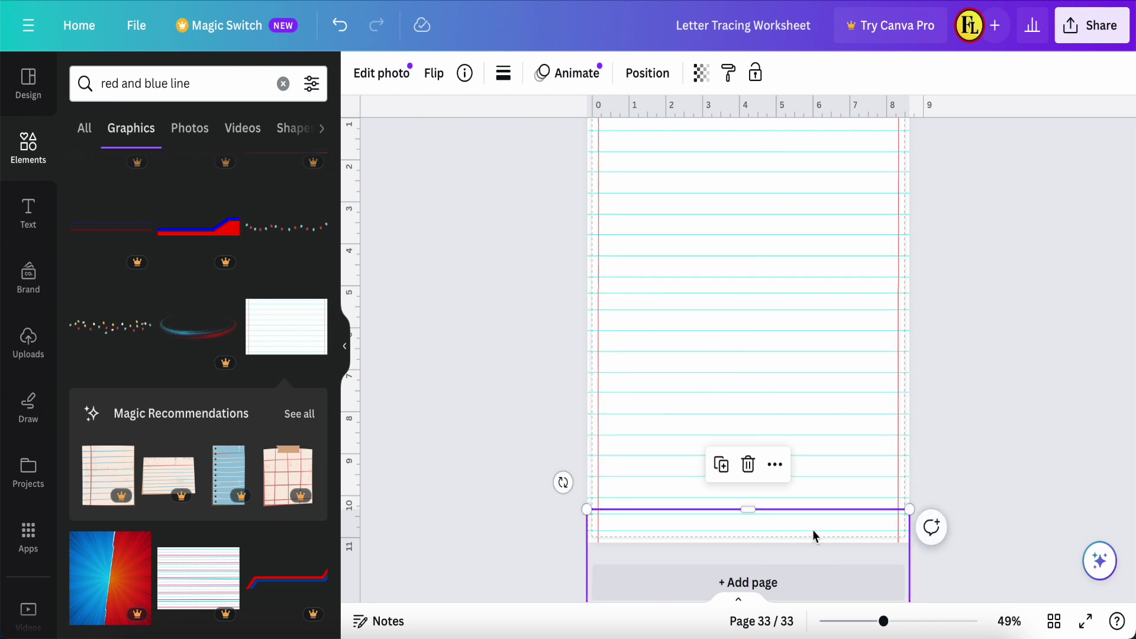
pyautogui.click(964, 427)
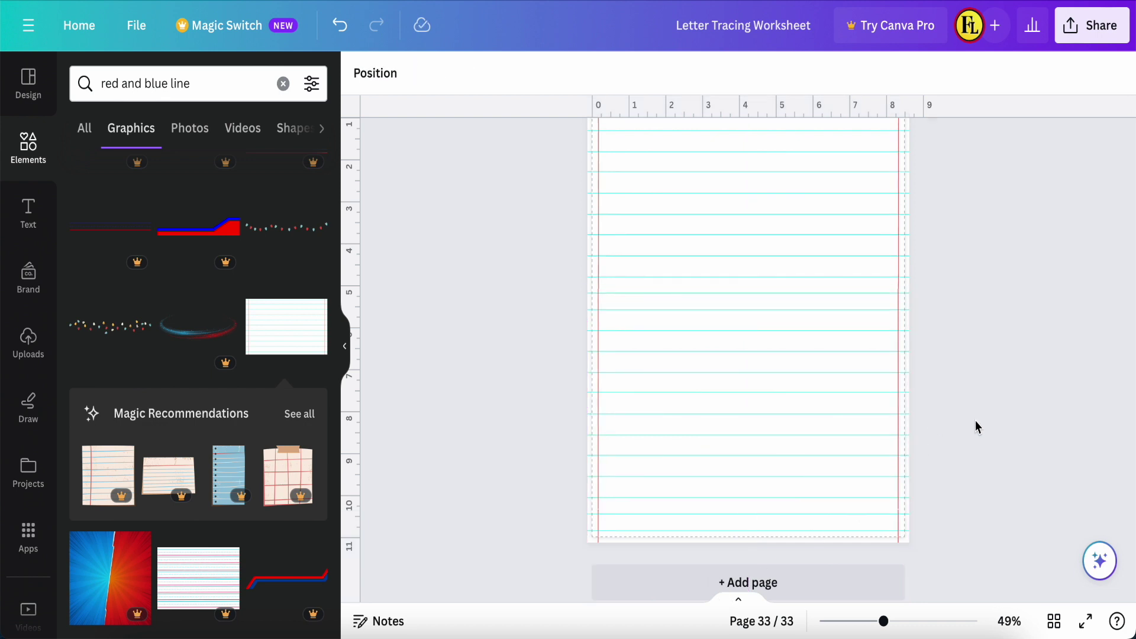
# Step: Select all the lined-paper graphics on page 33 and group them
pyautogui.scroll(2, 977, 426)
pyautogui.click(777, 286)
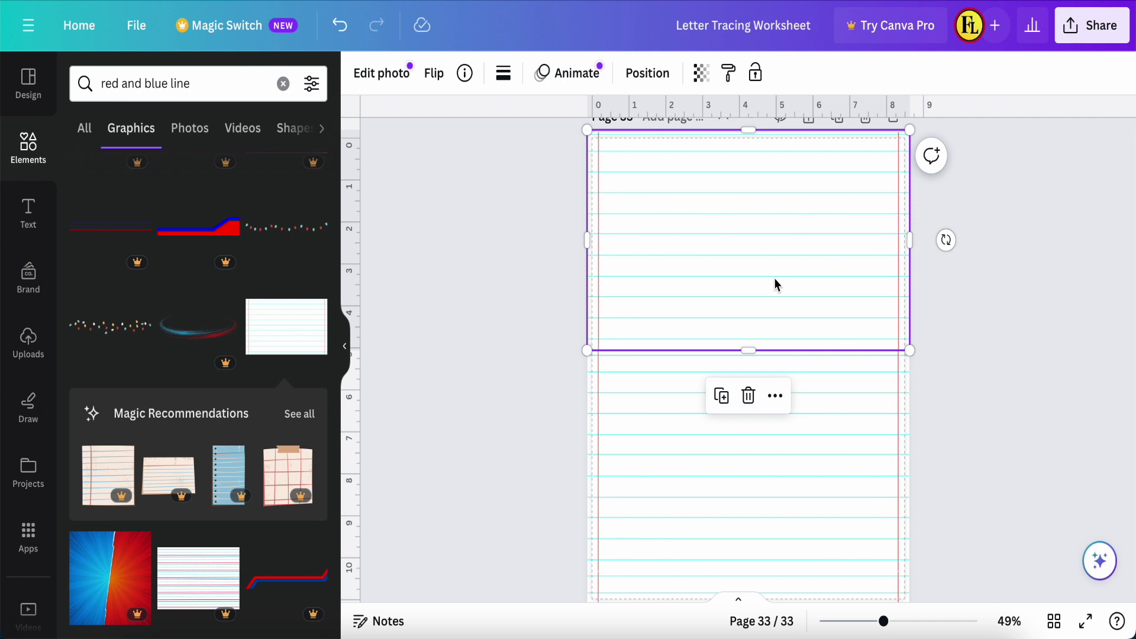
pyautogui.moveTo(777, 286); pyautogui.dragTo(777, 285)
pyautogui.keyDown('shift'); pyautogui.click(769, 414); pyautogui.keyUp('shift')
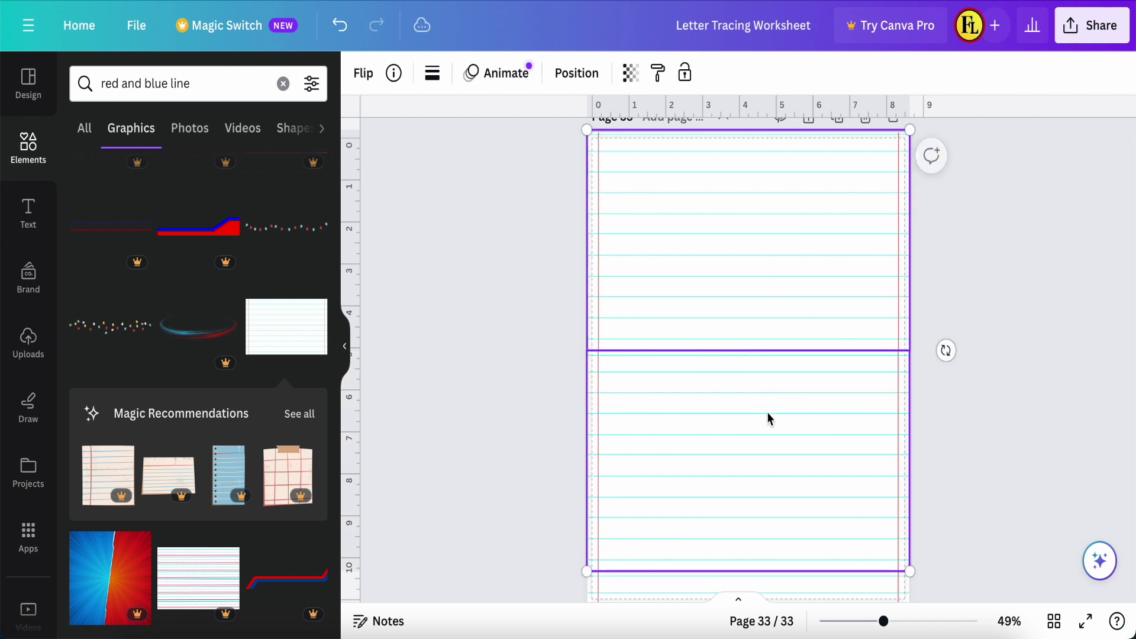
pyautogui.scroll(-2, 769, 419)
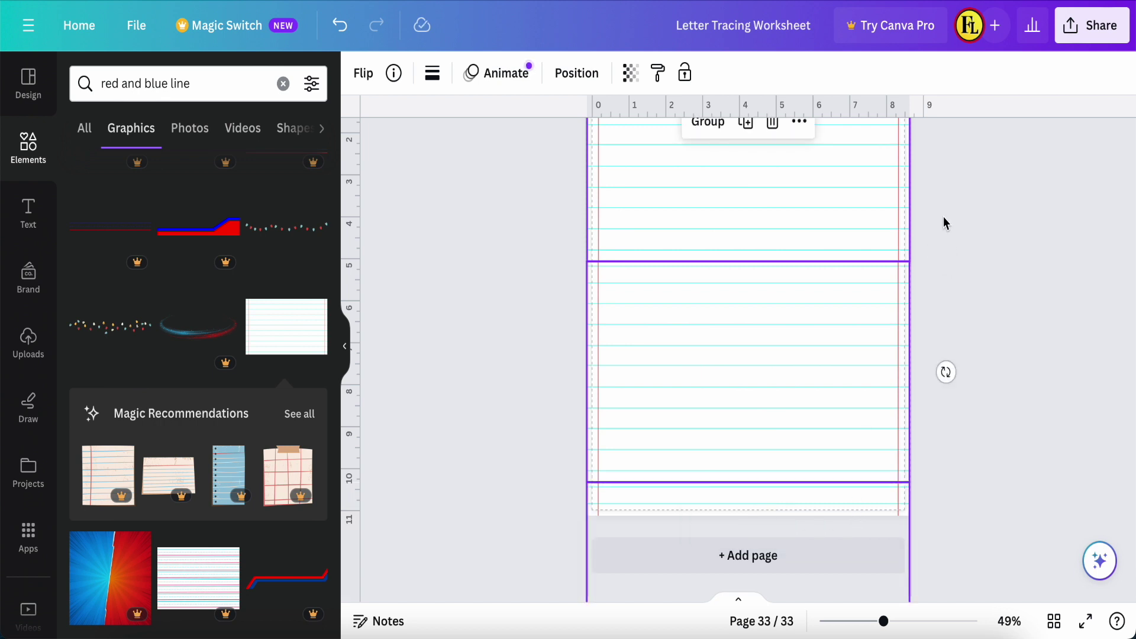
pyautogui.scroll(1, 716, 179)
pyautogui.scroll(1, 716, 177)
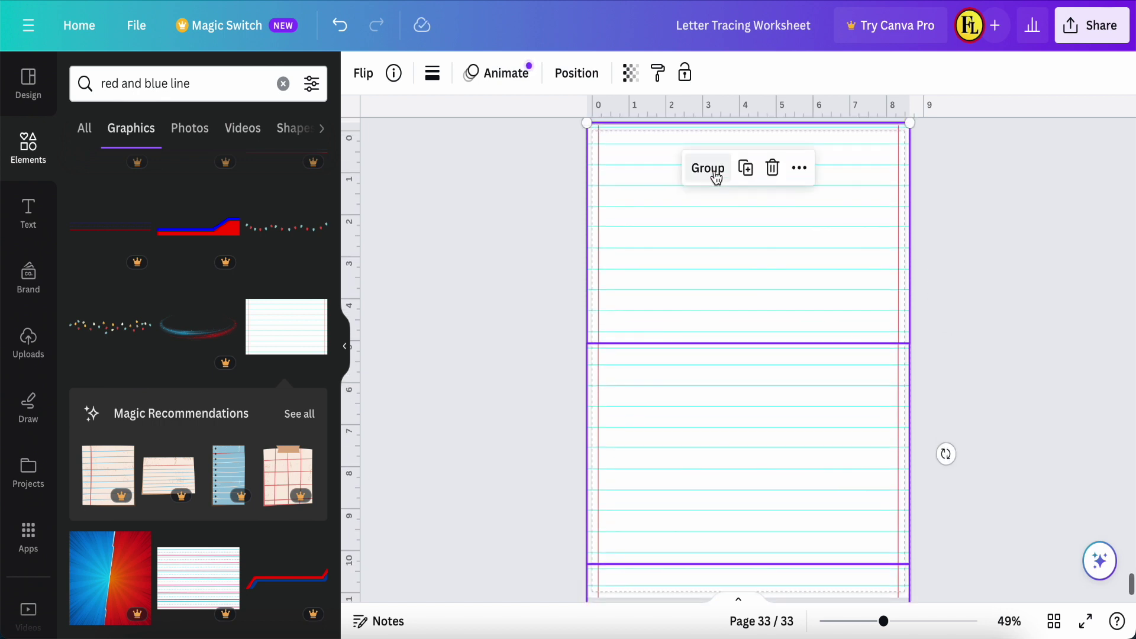
pyautogui.click(708, 168)
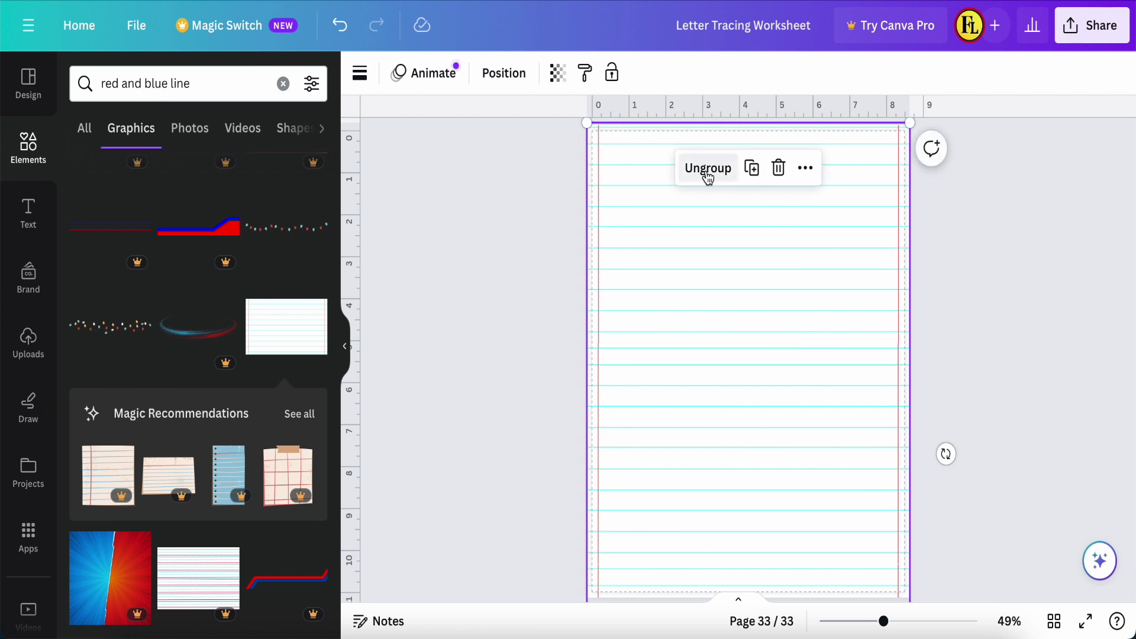
# Step: Lock the grouped lined-paper background and test the lock by trying to move it
pyautogui.click(807, 170)
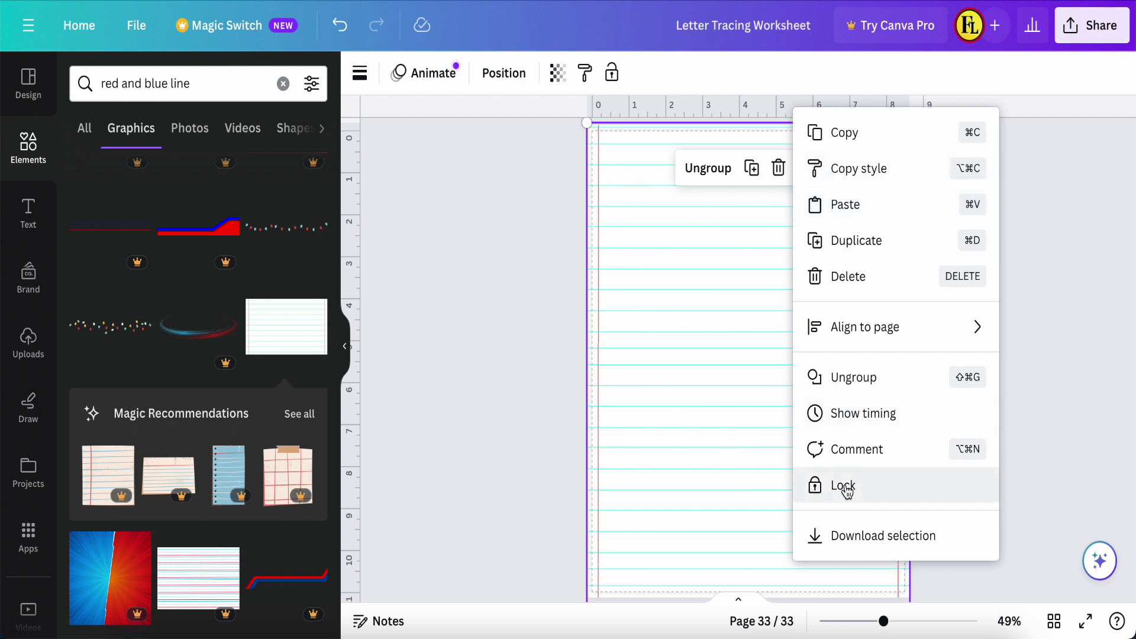
pyautogui.click(845, 486)
pyautogui.click(504, 349)
pyautogui.moveTo(718, 338); pyautogui.dragTo(763, 355)
pyautogui.moveTo(744, 310); pyautogui.dragTo(744, 341)
pyautogui.click(744, 341)
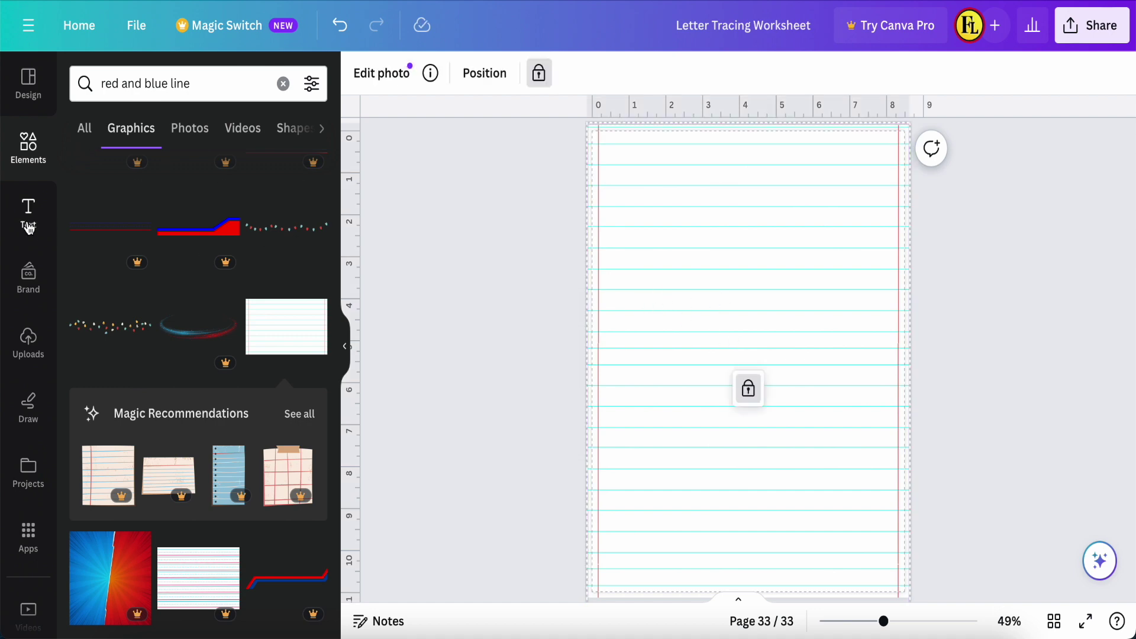
# Step: Add a heading text box and move it onto the upper lines of page 33
pyautogui.click(30, 215)
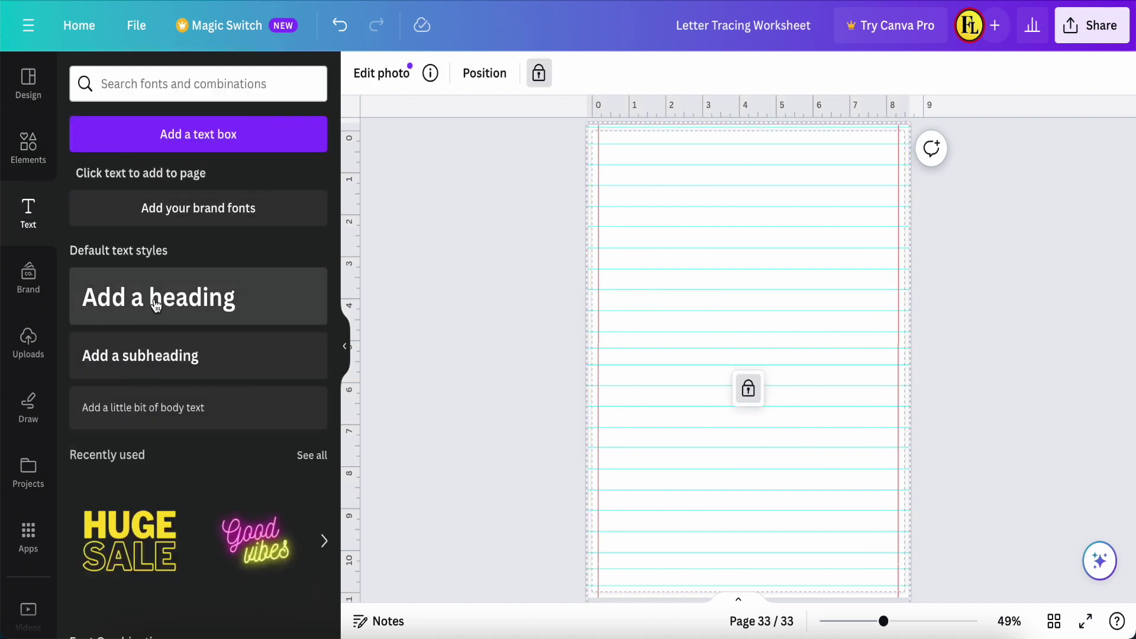
pyautogui.click(156, 305)
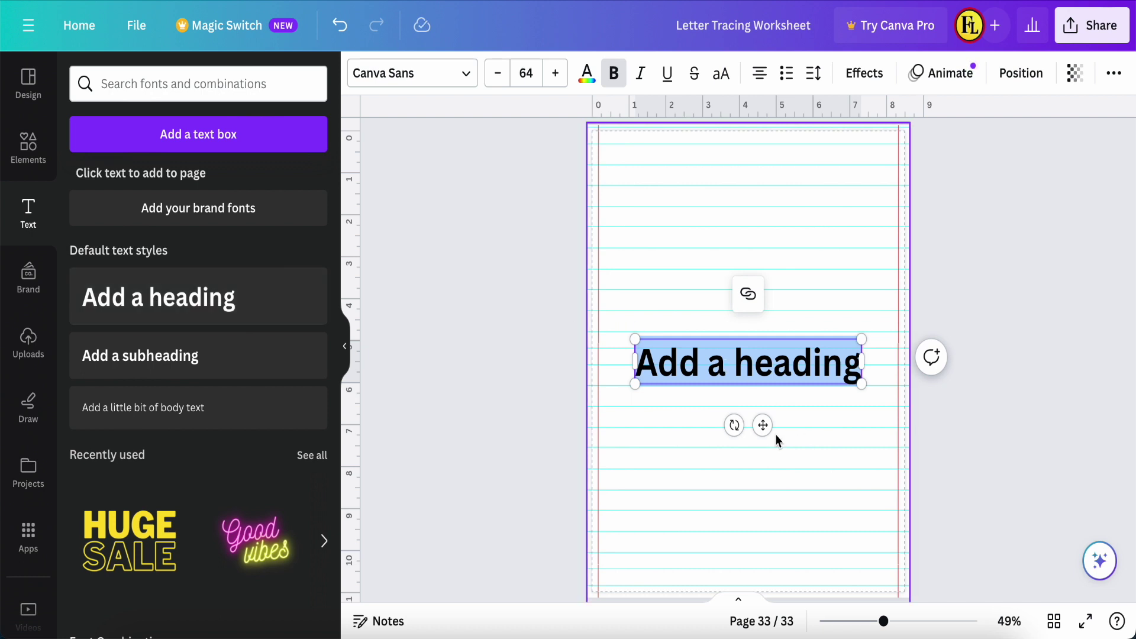
pyautogui.moveTo(765, 427); pyautogui.dragTo(740, 260)
pyautogui.scroll(1, 782, 326)
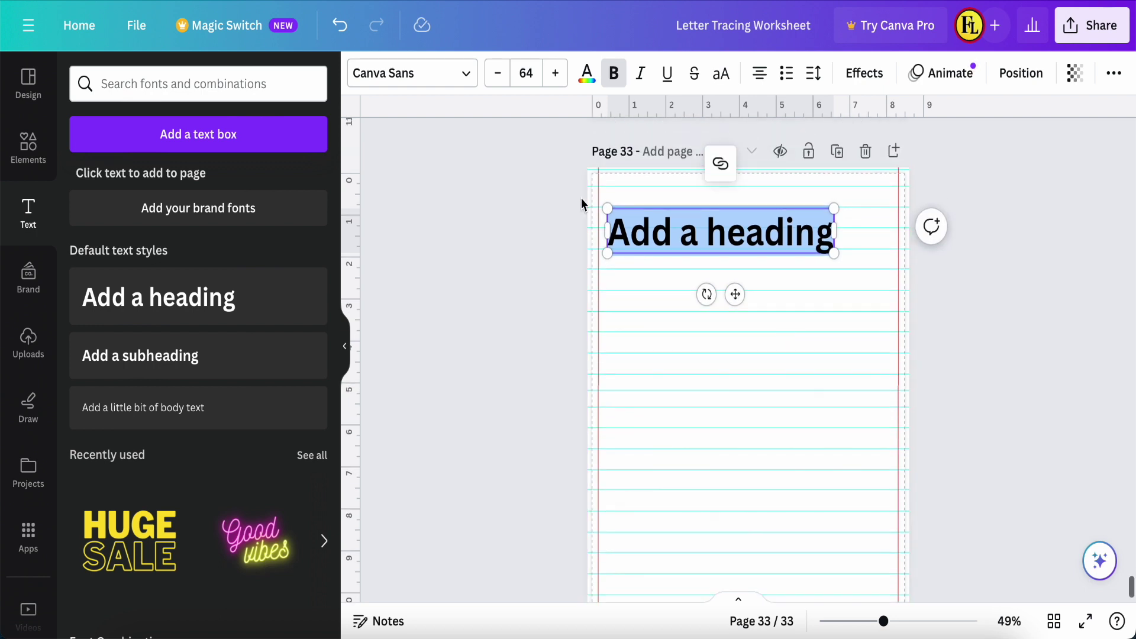
# Step: Set the heading's font to AyrSaturday Night Script and enlarge the text to size 117
pyautogui.click(464, 74)
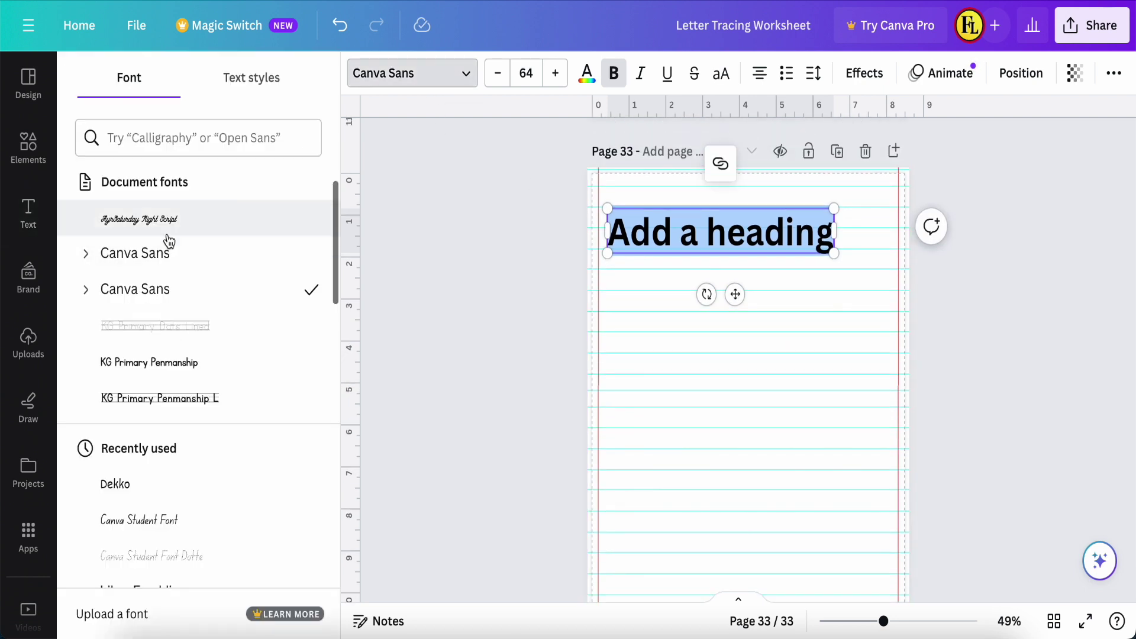
pyautogui.click(148, 224)
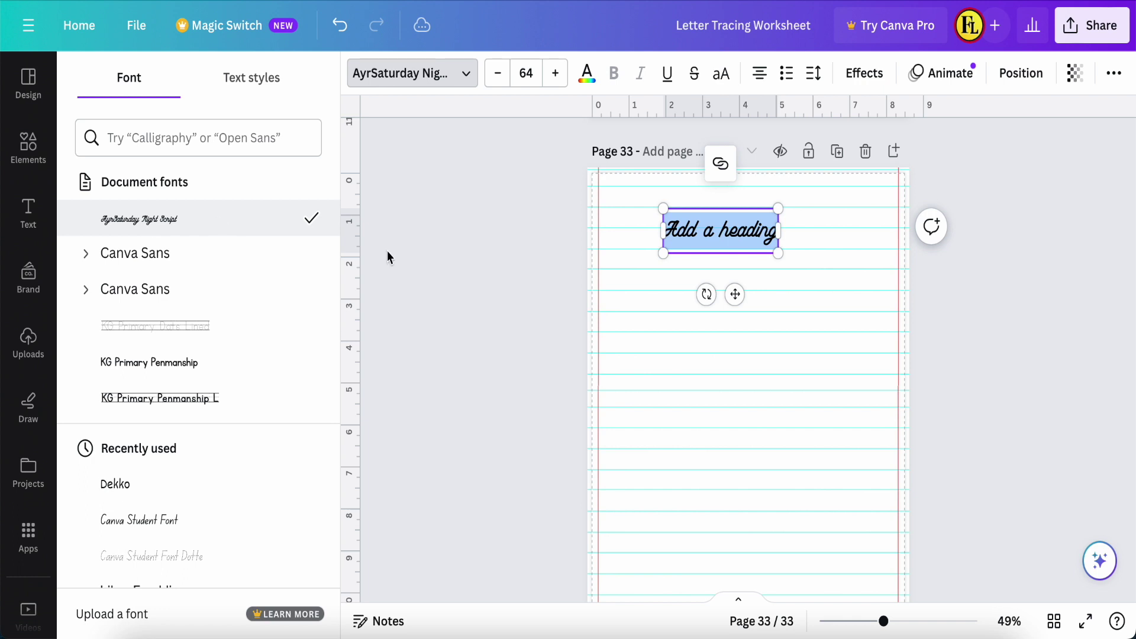
pyautogui.moveTo(779, 253); pyautogui.dragTo(875, 308)
pyautogui.moveTo(768, 270); pyautogui.dragTo(706, 266)
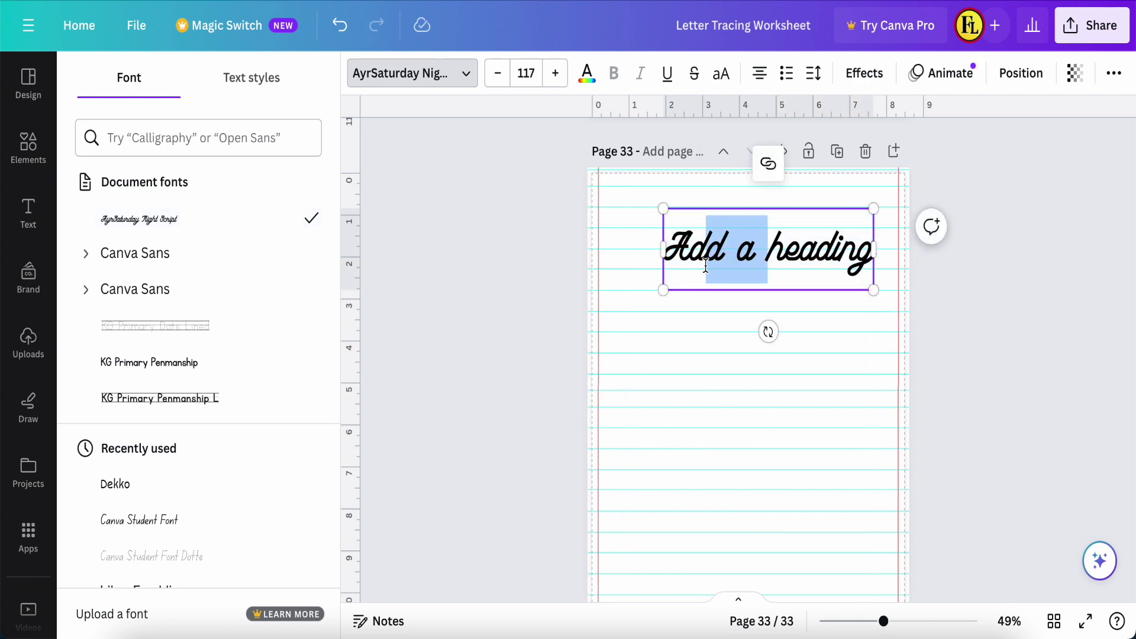
# Step: Move the cursive heading next to the red left margin line, resting on the ruled lines
pyautogui.click(748, 428)
pyautogui.click(780, 238)
pyautogui.moveTo(780, 238); pyautogui.dragTo(727, 242)
pyautogui.scroll(5, 727, 243)
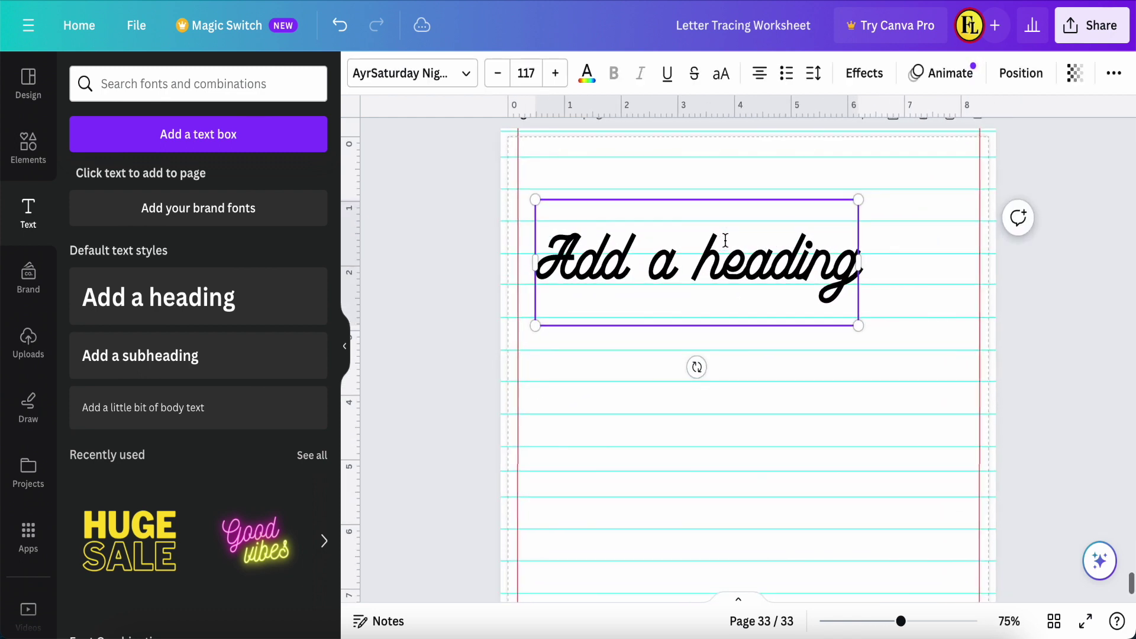
pyautogui.moveTo(725, 240); pyautogui.dragTo(705, 260)
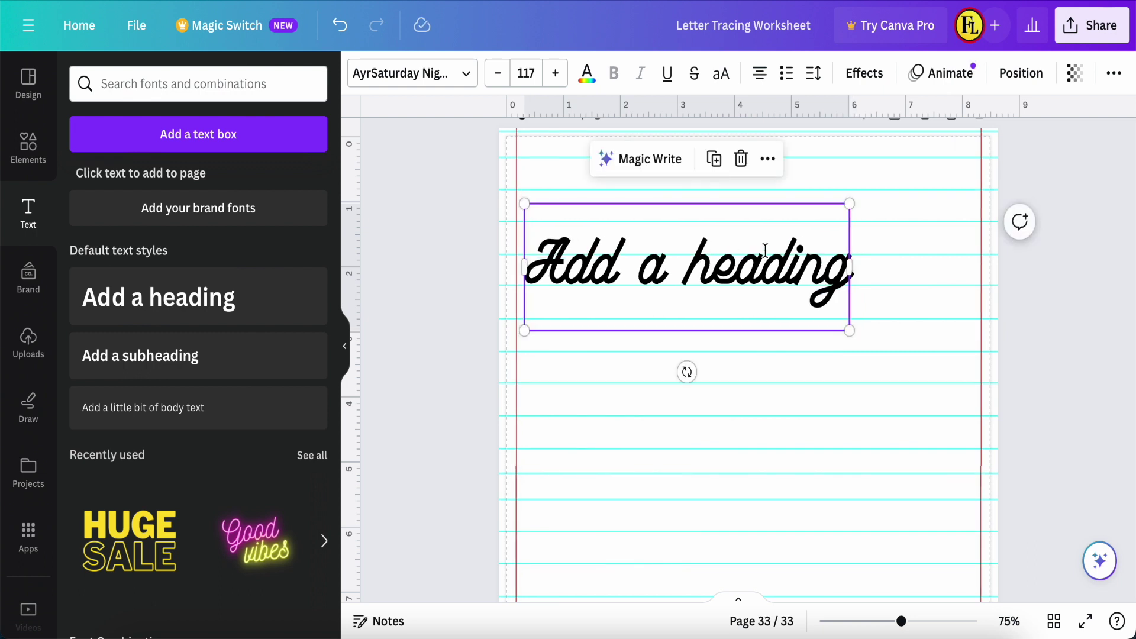
# Step: Change the cursive heading's text colour to light grey for tracing
pyautogui.click(587, 74)
pyautogui.click(176, 285)
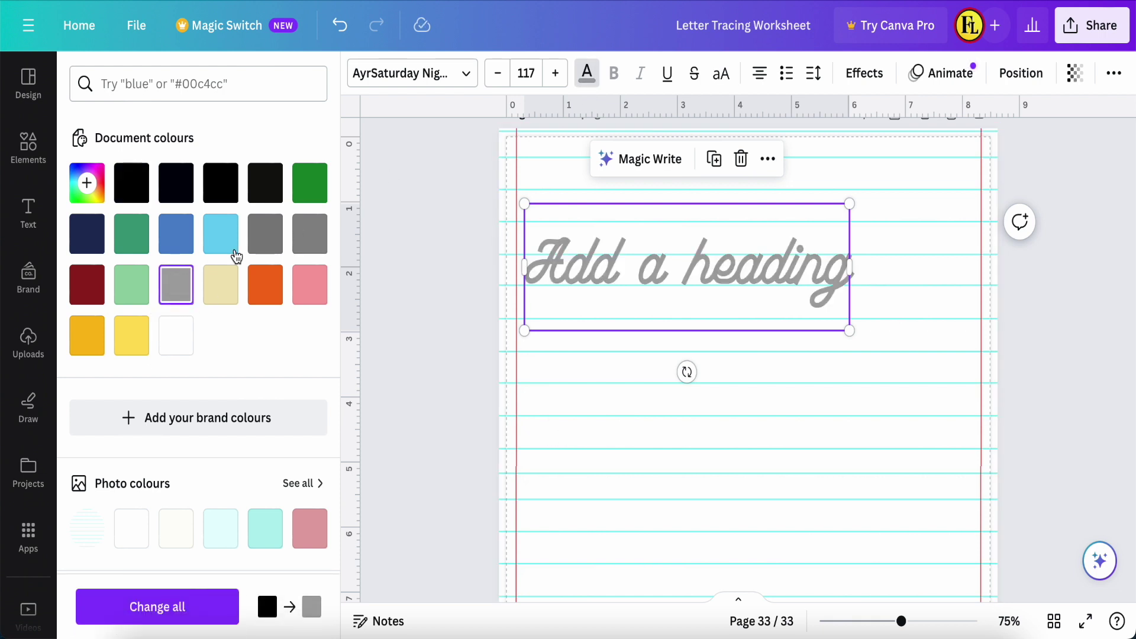
pyautogui.scroll(-3, 201, 331)
pyautogui.scroll(-2, 201, 330)
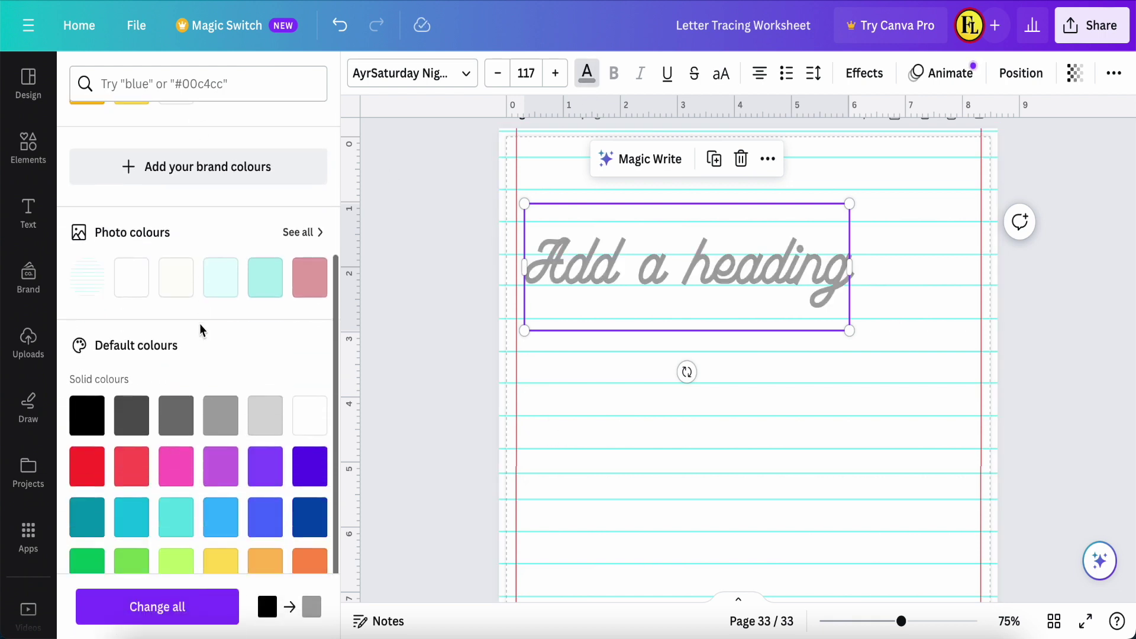
pyautogui.click(264, 425)
pyautogui.click(220, 416)
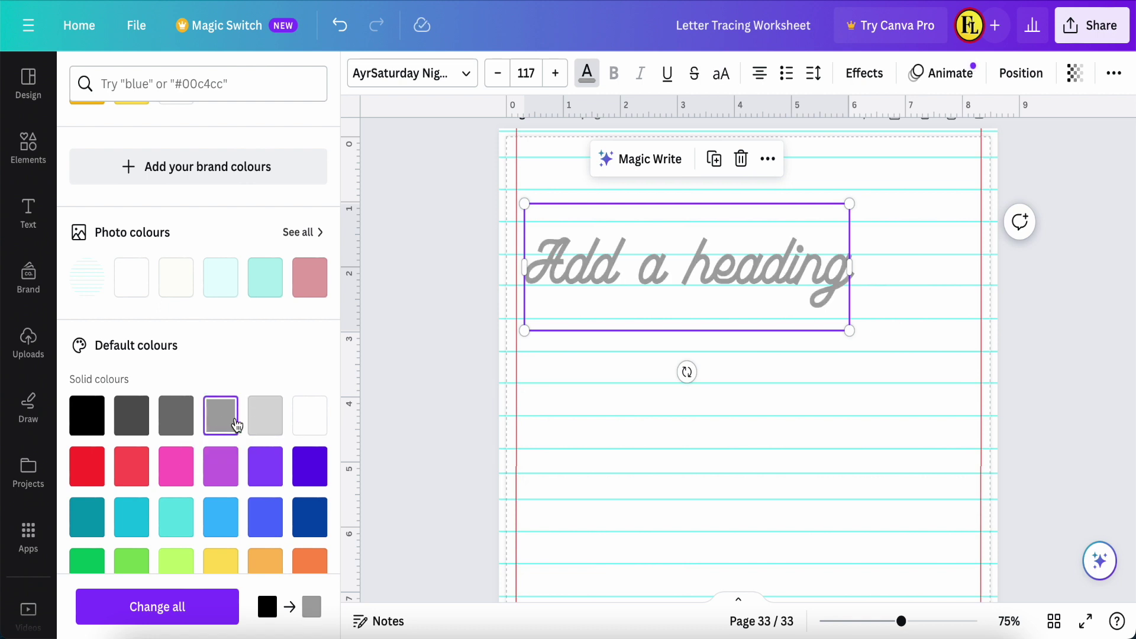
pyautogui.click(265, 424)
pyautogui.click(723, 395)
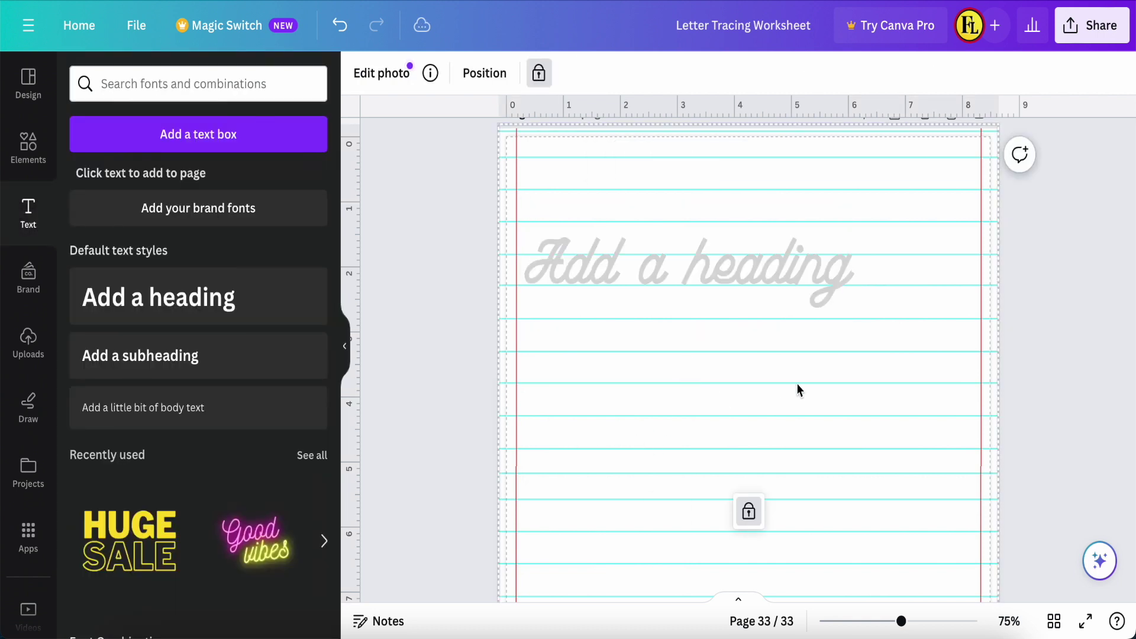
pyautogui.scroll(1, 799, 391)
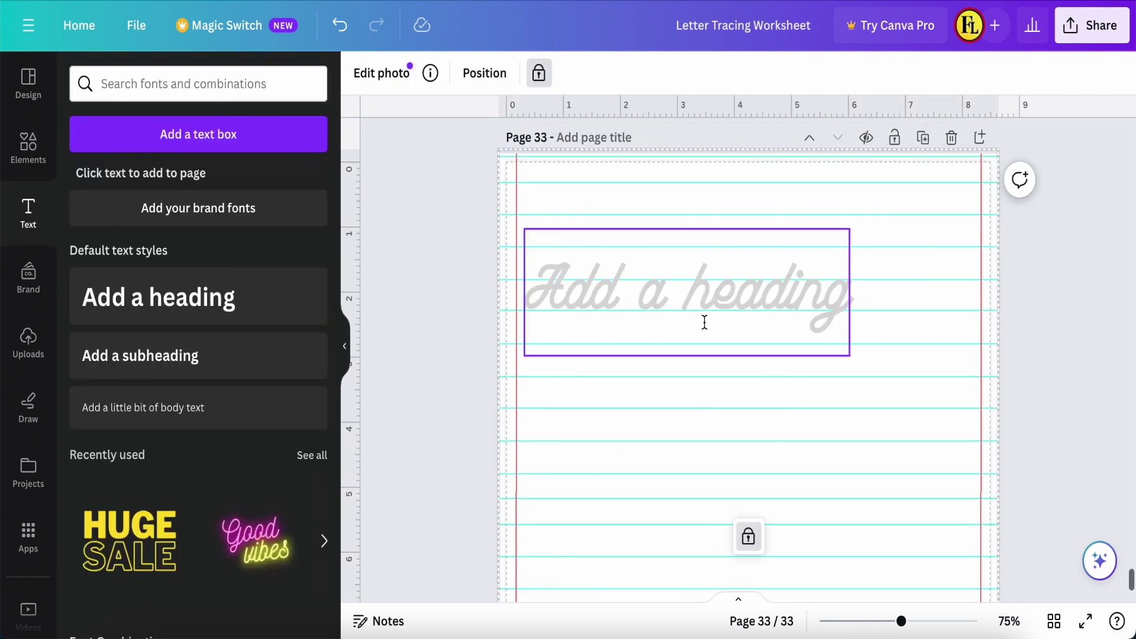
pyautogui.scroll(1, 704, 319)
pyautogui.scroll(-5, 704, 320)
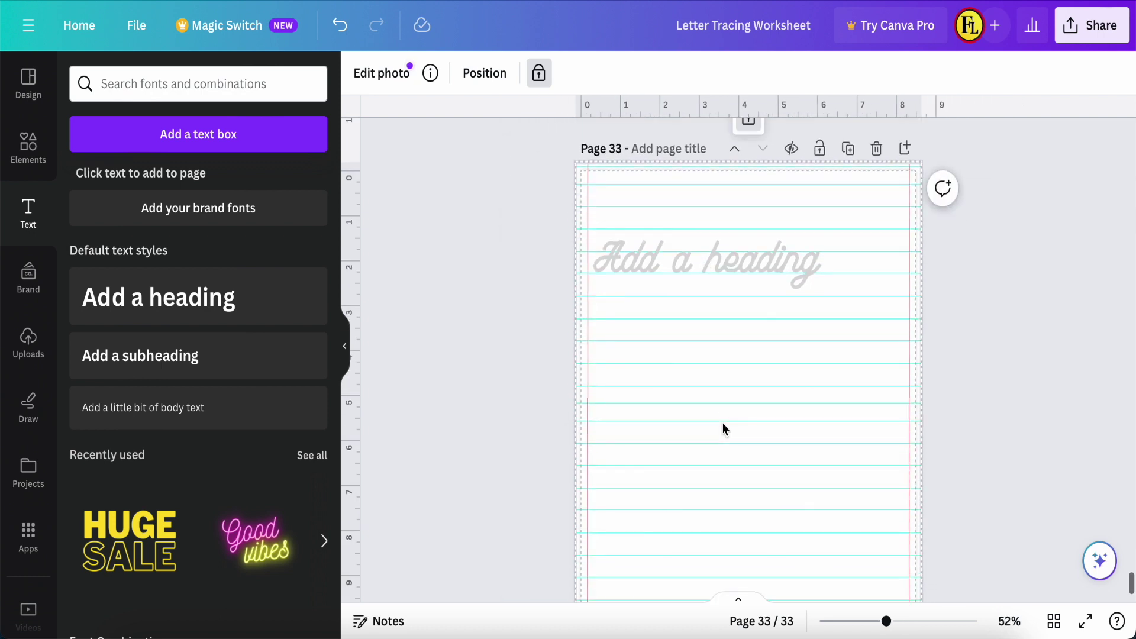
# Step: Switch to YouTube and go back to the highlighted comment asking about a cursive writing font
pyautogui.scroll(-1, 723, 422)
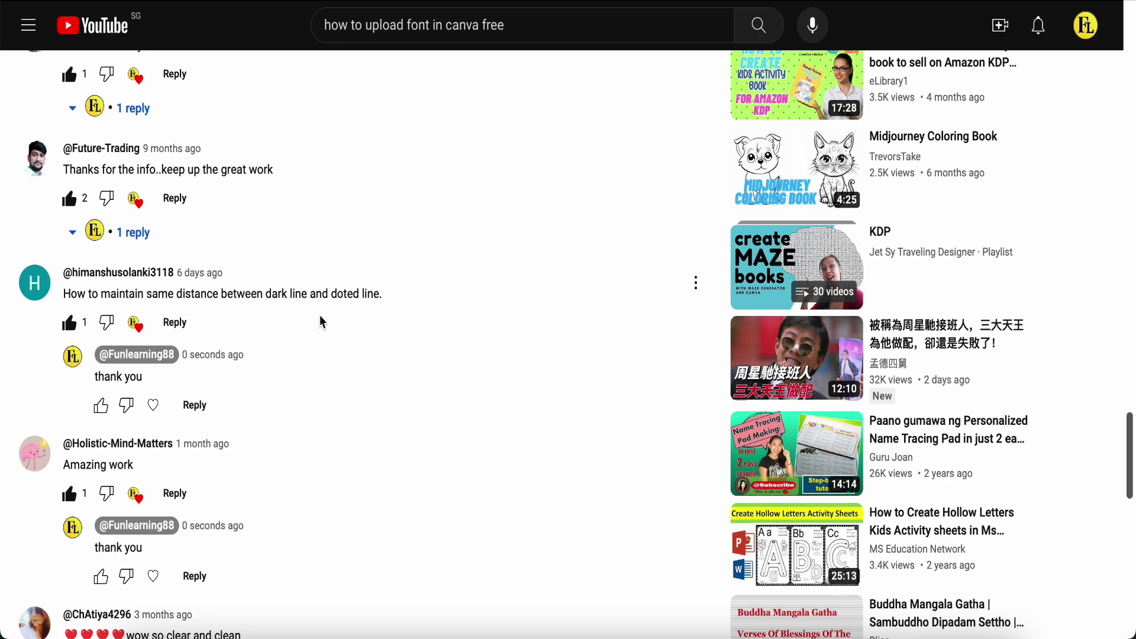
pyautogui.scroll(10, 320, 320)
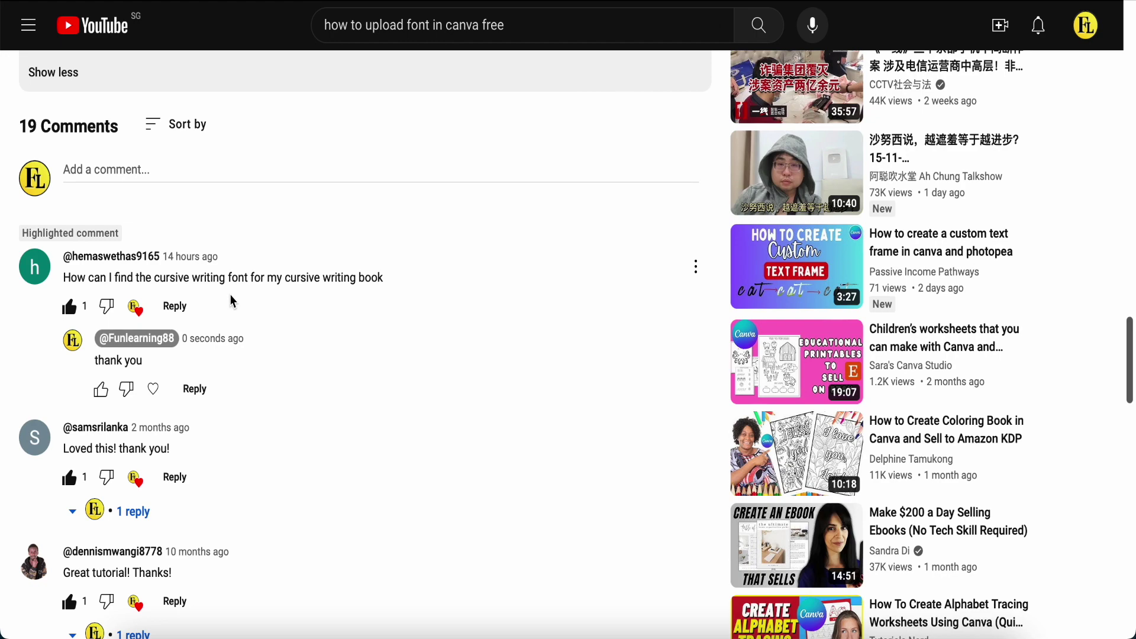
# Step: Review the YouTube video's comments, including the question on keeping equal distance between dark and dotted lines, and revisit the cursive worksheet in Canva
pyautogui.scroll(-8, 230, 295)
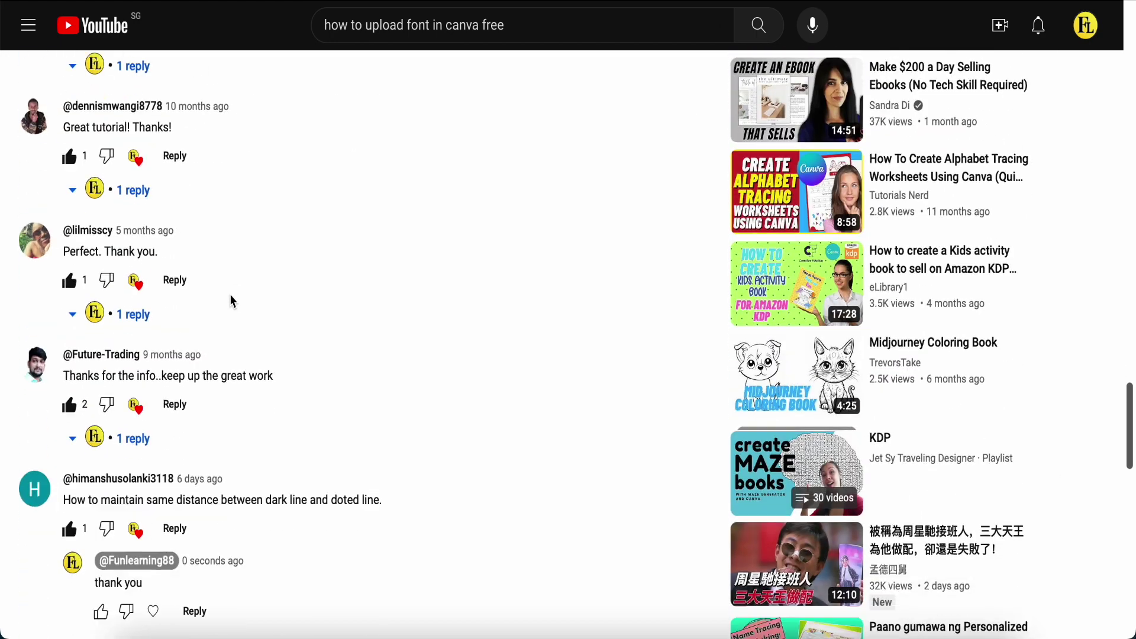
pyautogui.scroll(-3, 231, 302)
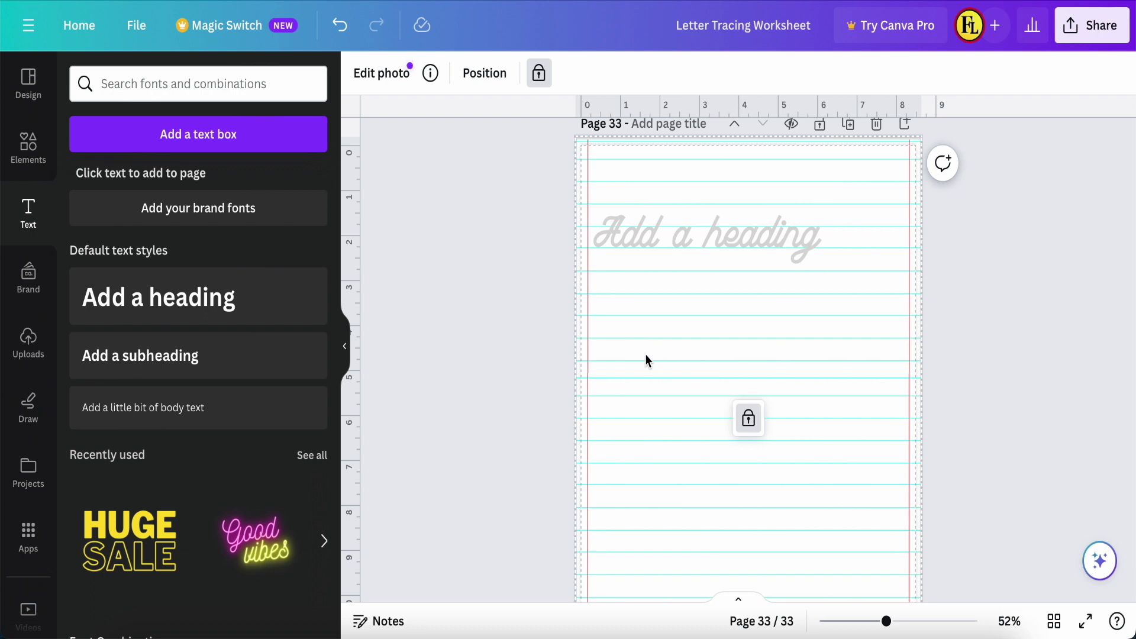
pyautogui.scroll(10, 645, 354)
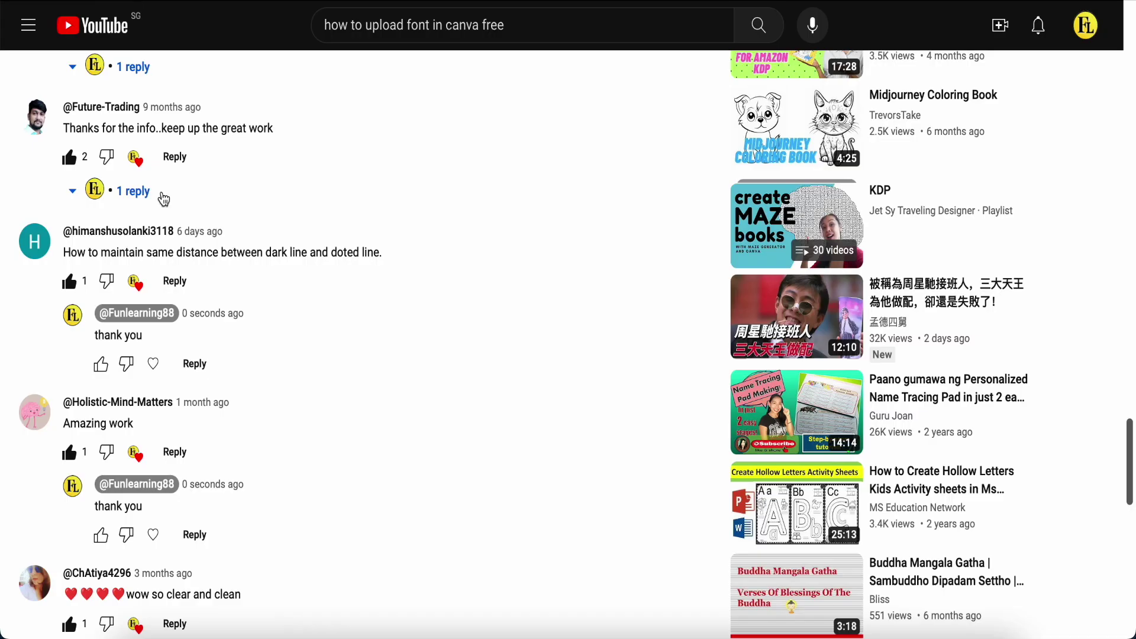
pyautogui.scroll(-10, 205, 417)
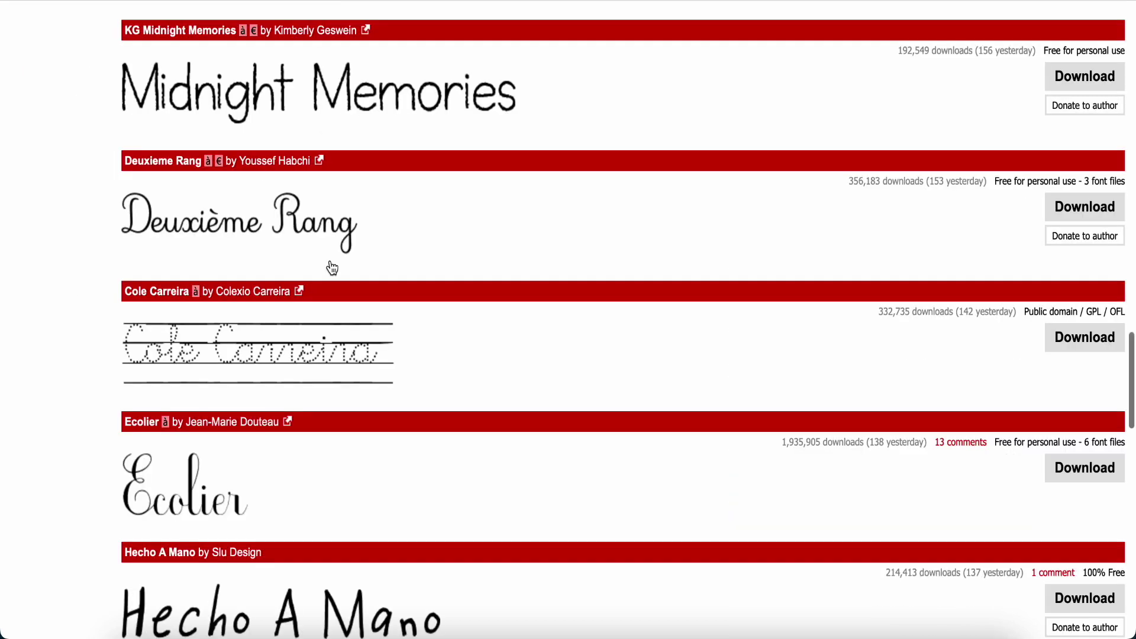
# Step: Look back over the handwriting fonts on the font download site, then switch to Canva and open its home page
pyautogui.scroll(20, 332, 268)
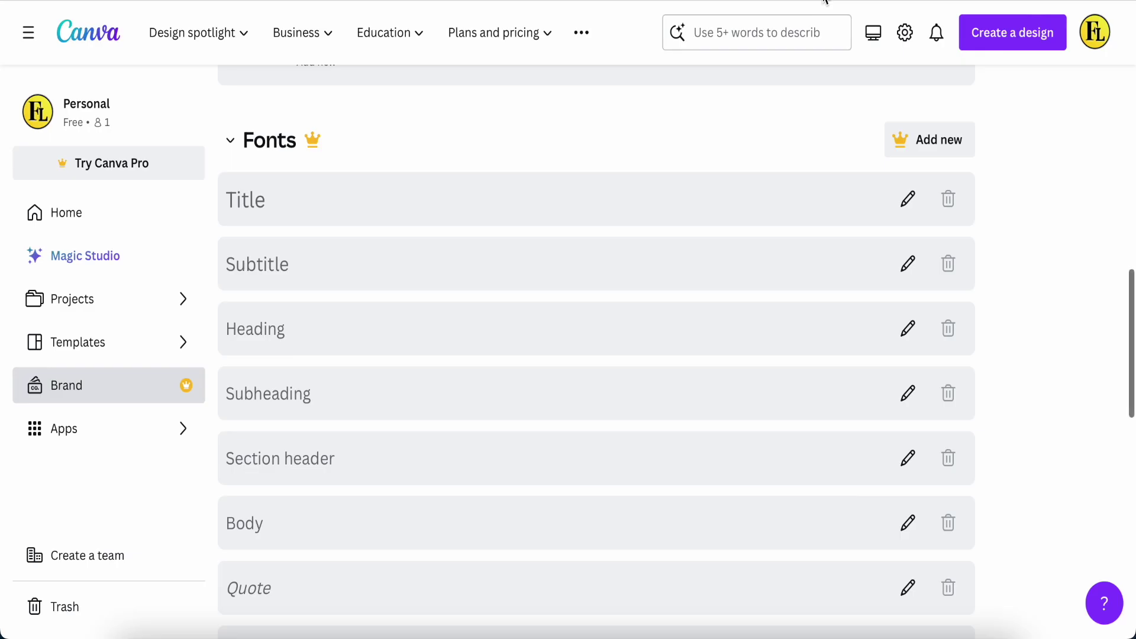
pyautogui.click(69, 214)
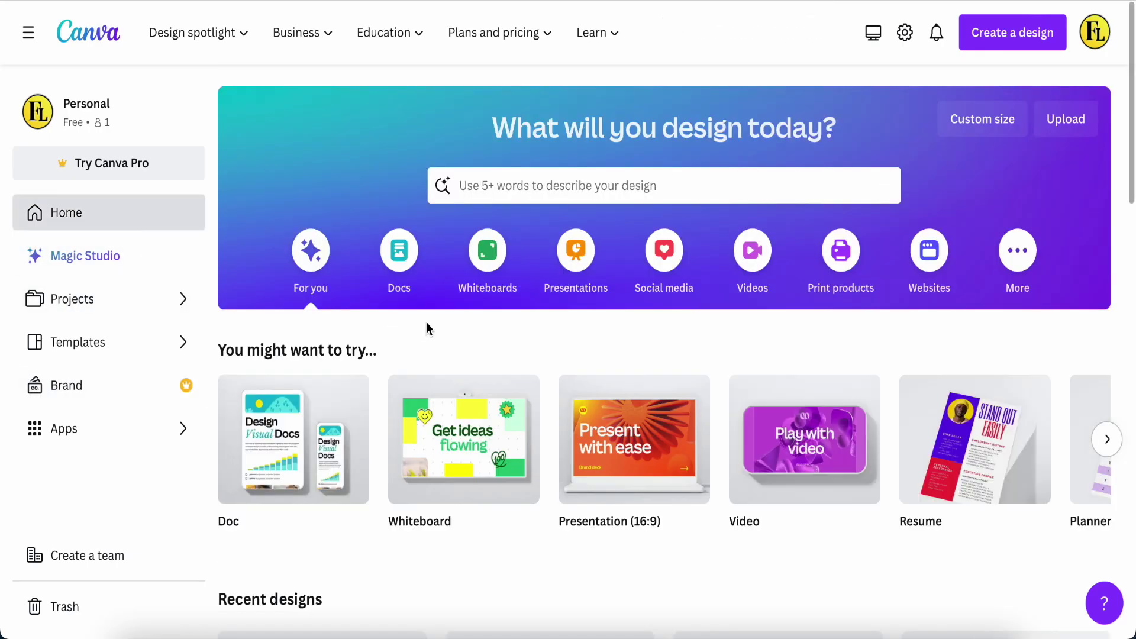